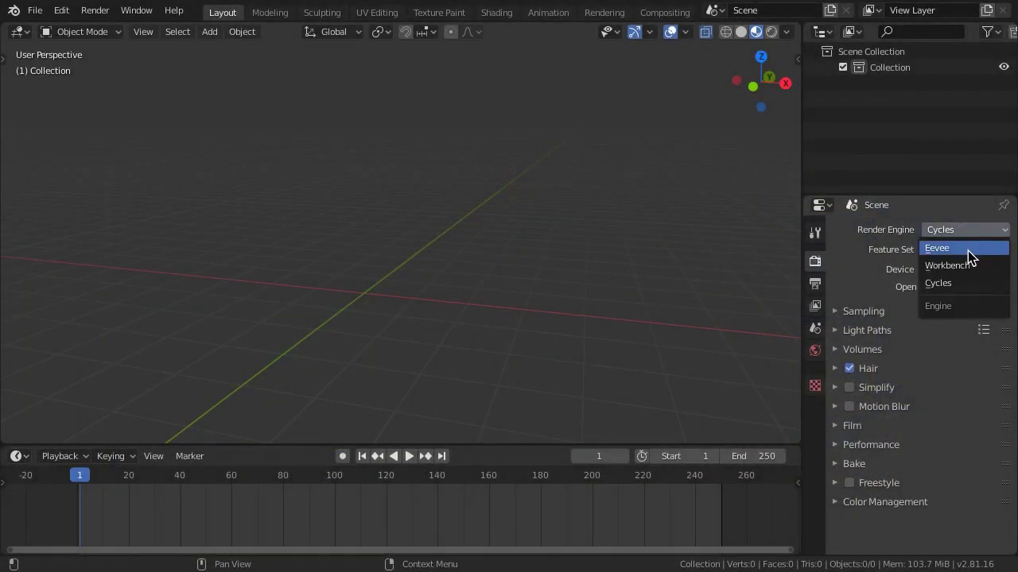
Switch the render engine to Eevee, set 30 fps, and begin editing the end frame
left_click(967, 249)
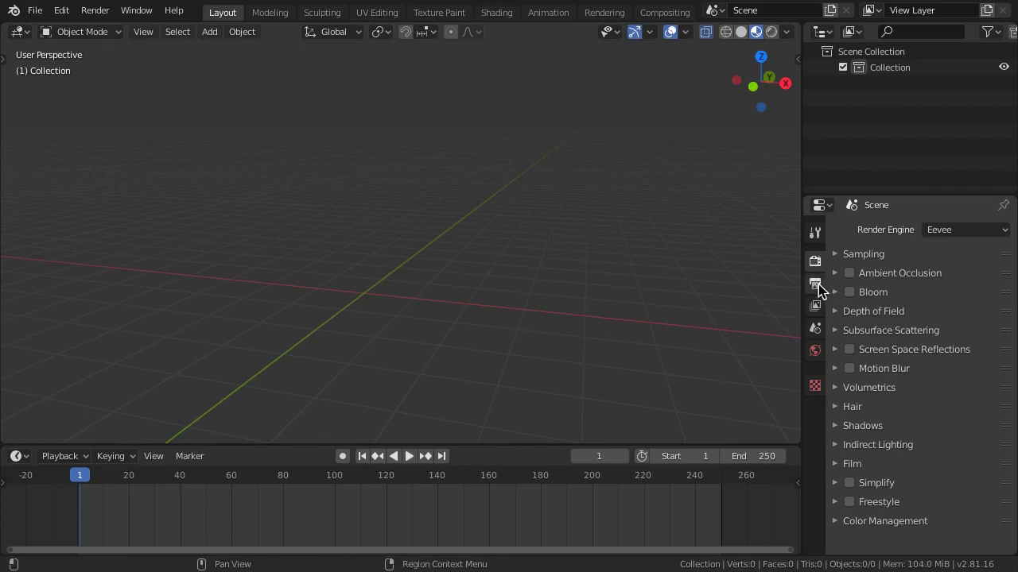
left_click(818, 285)
left_click(985, 423)
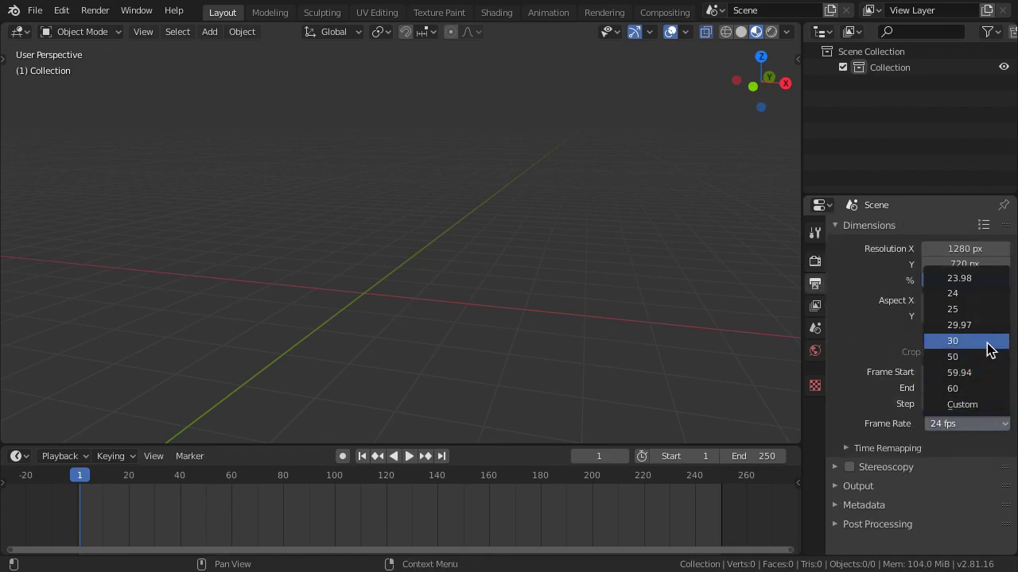
left_click(988, 350)
left_click(989, 390)
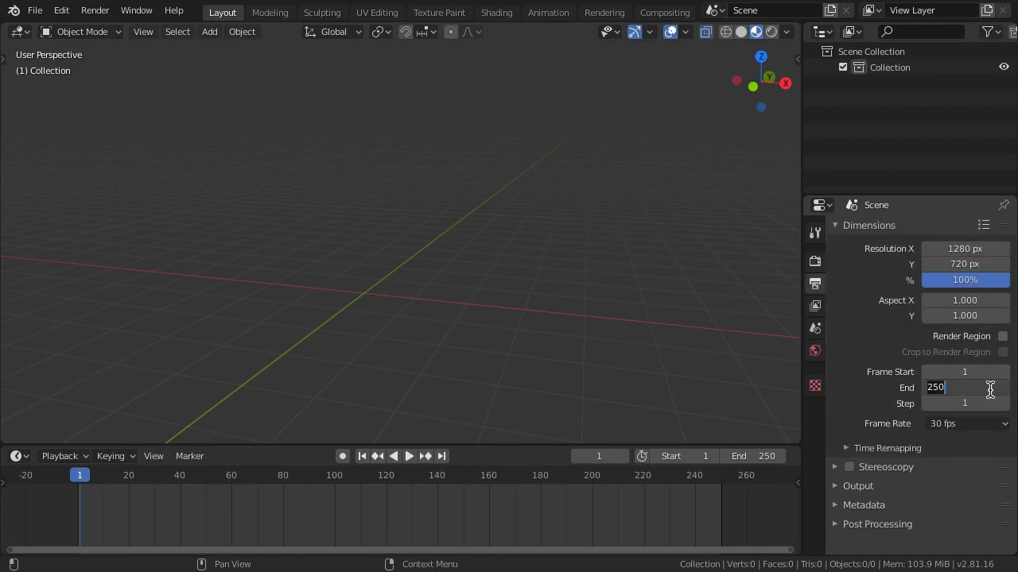
Confirm end frame 120, then add a cube scaled to 0.05, 0.2, 10
key("Return")
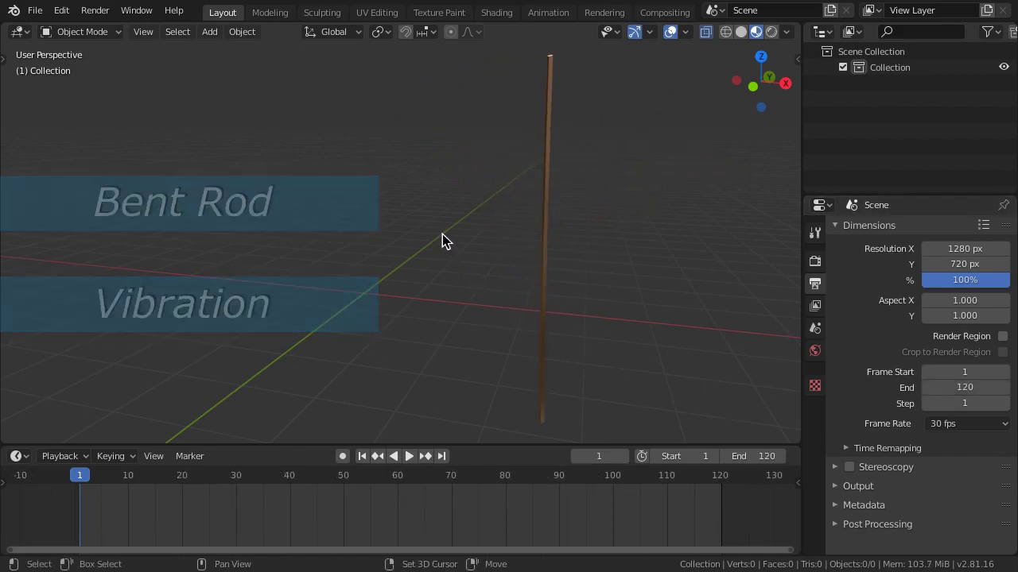
key("shift+a")
left_click(509, 248)
key("n")
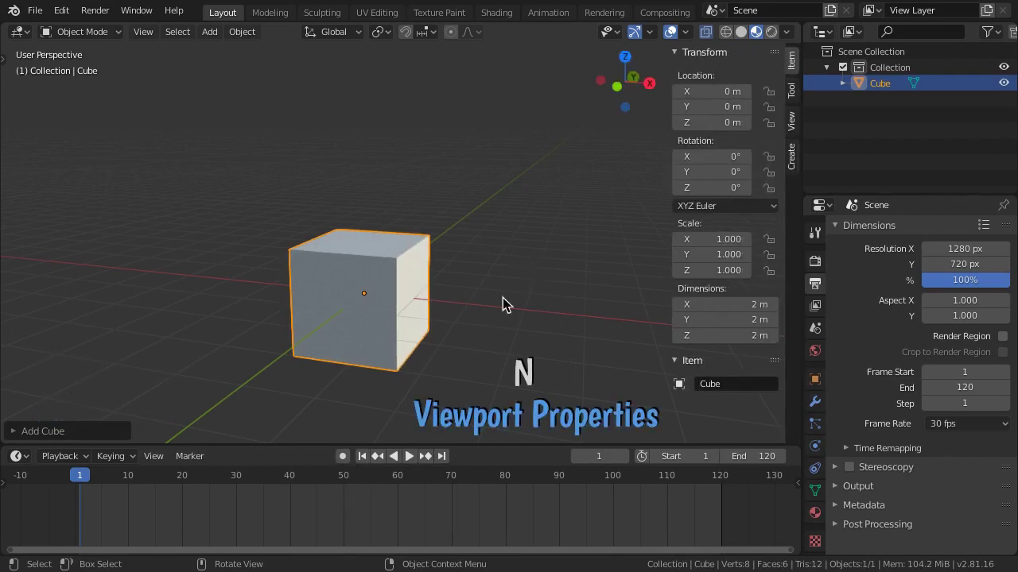
left_click(731, 240)
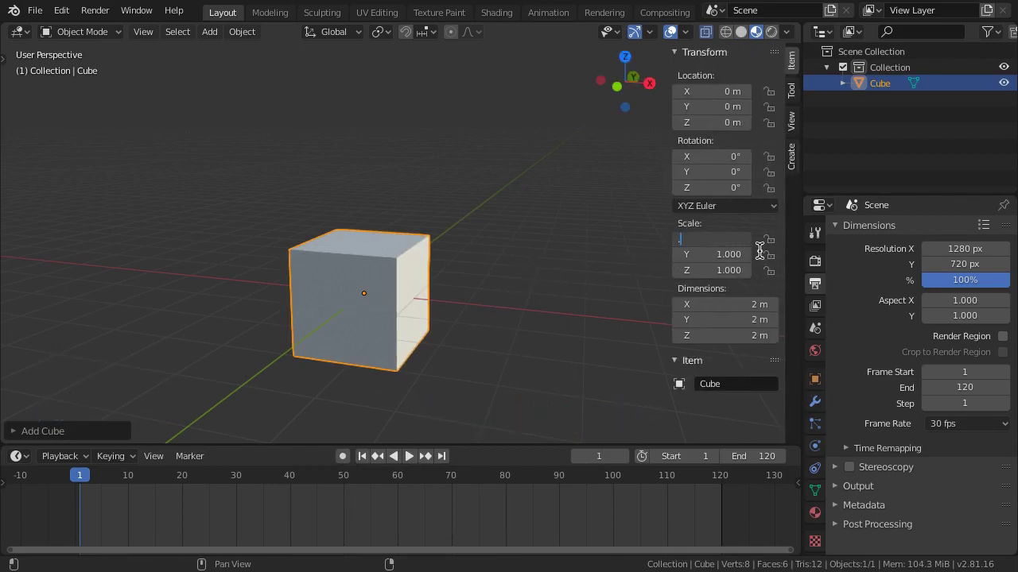
type("05")
key("Tab")
key("Tab")
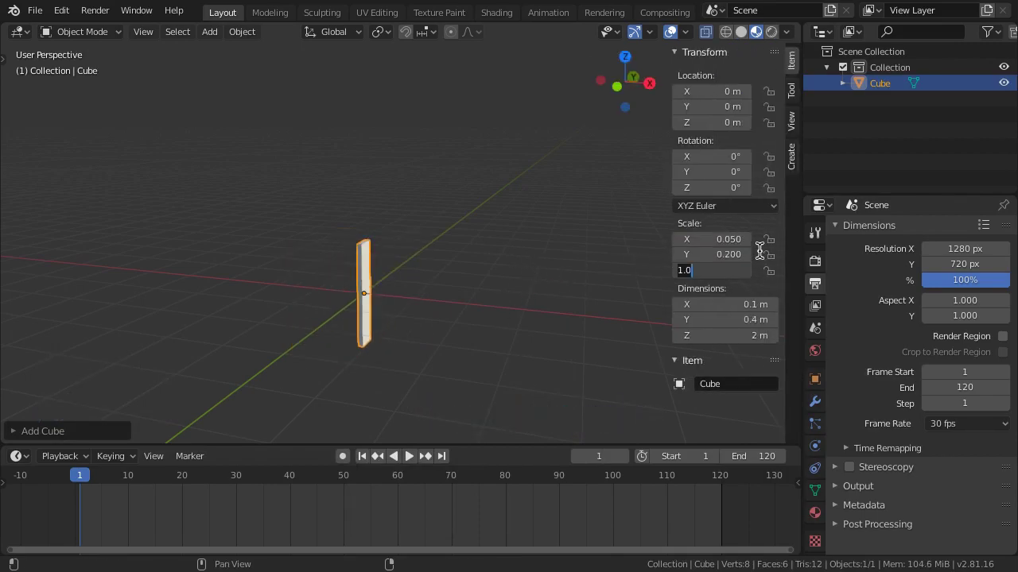
type("10")
key("Return")
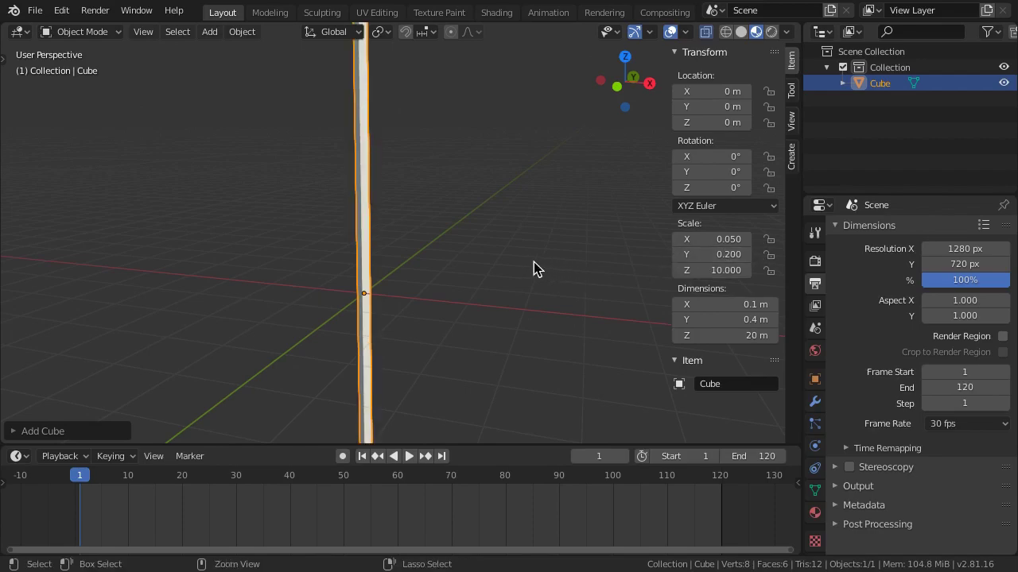
key("ctrl+a")
Apply the cube's scale and add 20 evenly spaced loop cuts along its height
left_click(533, 259)
key("Tab")
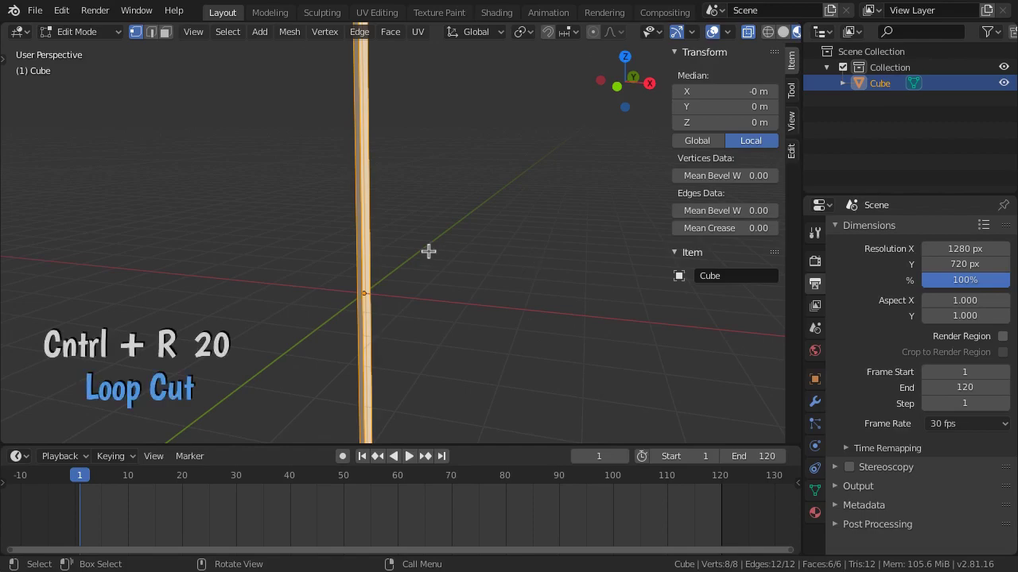
key("ctrl+r")
type("2")
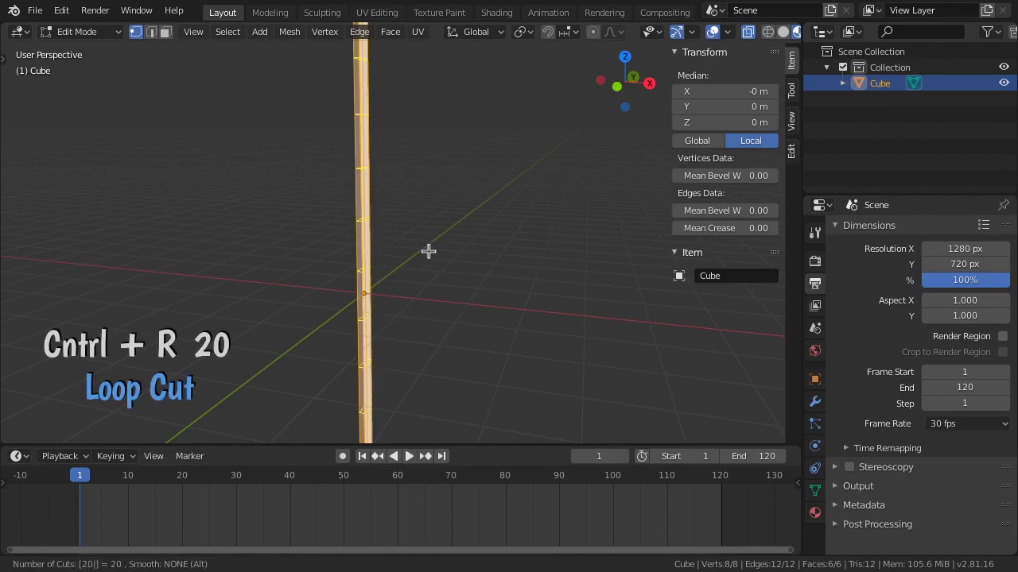
key("Return")
right_click(426, 247)
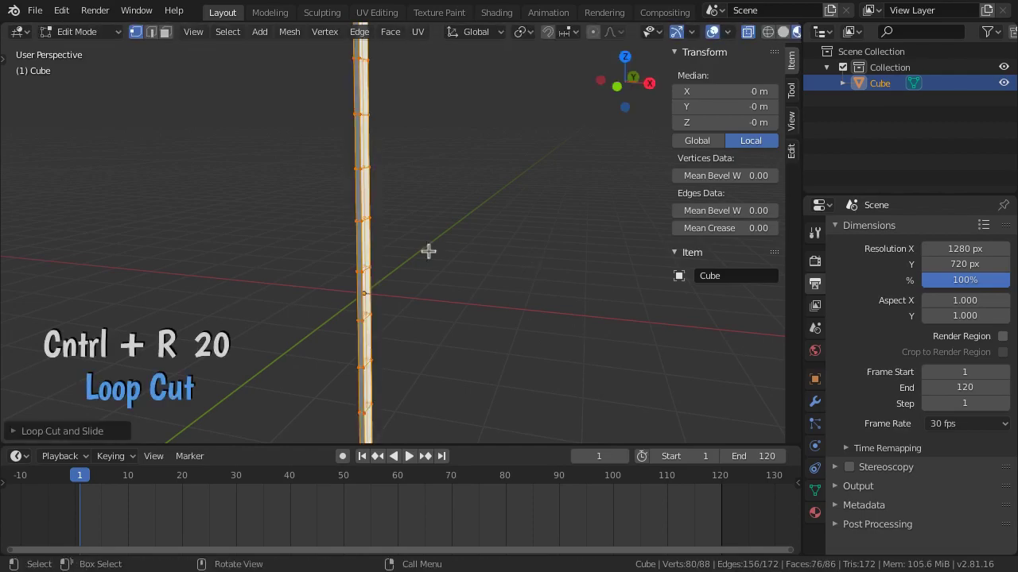
key("KP_Decimal")
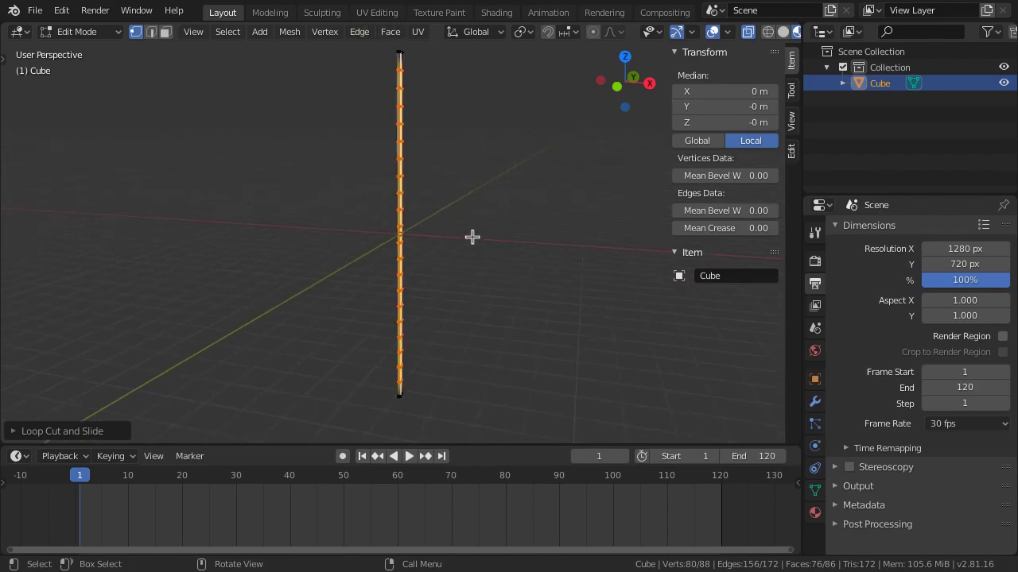
Raise the whole mesh 10 m along Z so its base sits at the origin
key("a")
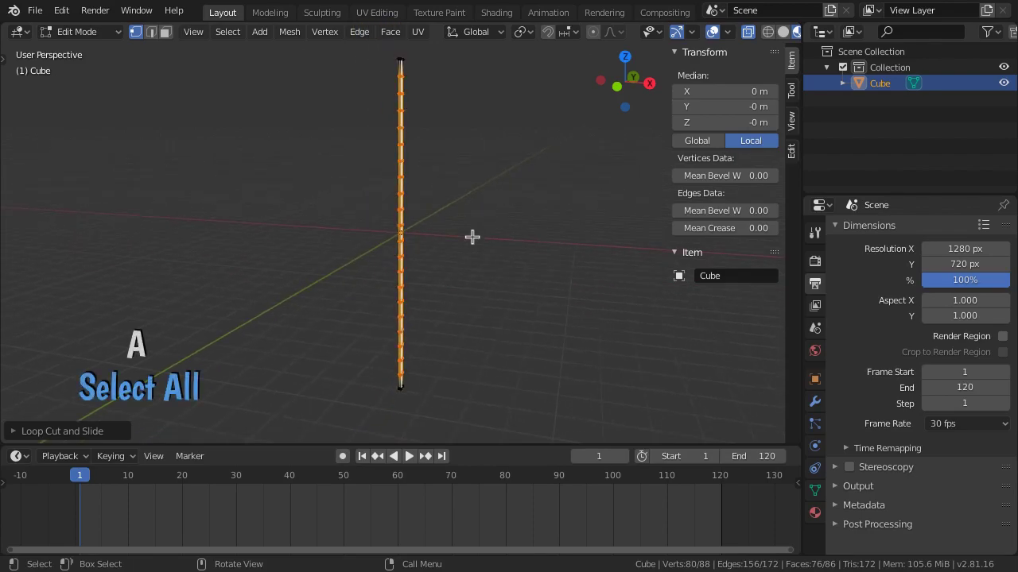
type("gz")
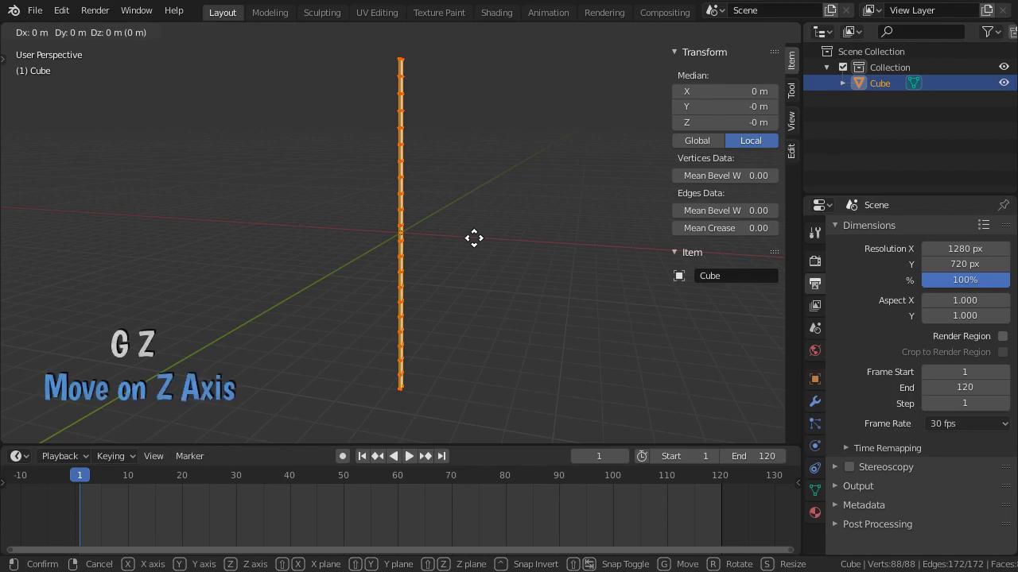
type("10")
key("Return")
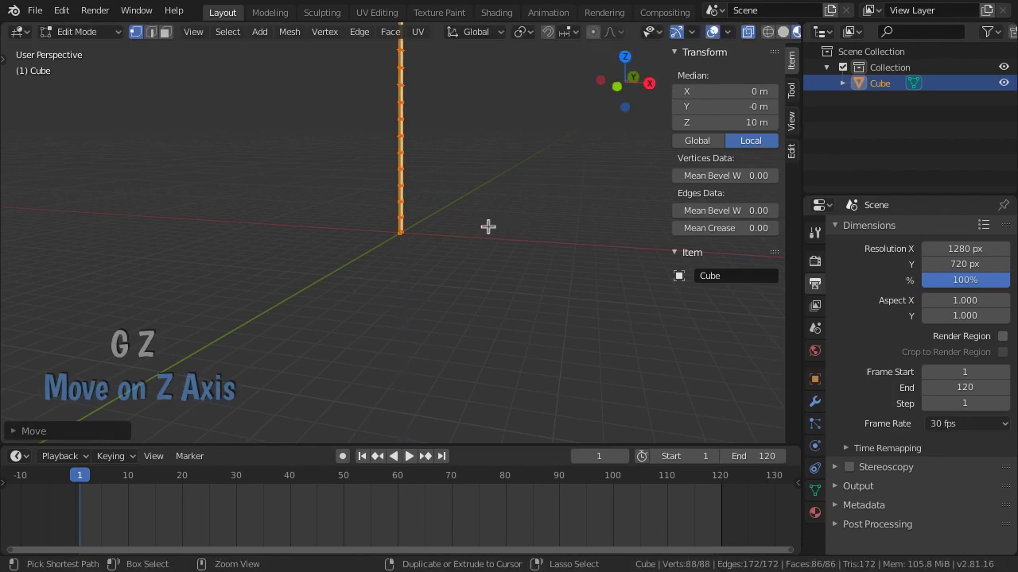
mouse_move(405, 226)
middle_mouse_down()
mouse_move(411, 140)
mouse_move(470, 243)
mouse_move(461, 279)
mouse_move(411, 281)
middle_mouse_up()
Add a Simple Deform modifier to the rod in Bend mode around Y with a 0° angle
key("Tab")
scroll(555, 352, "down", 5)
left_click(822, 400)
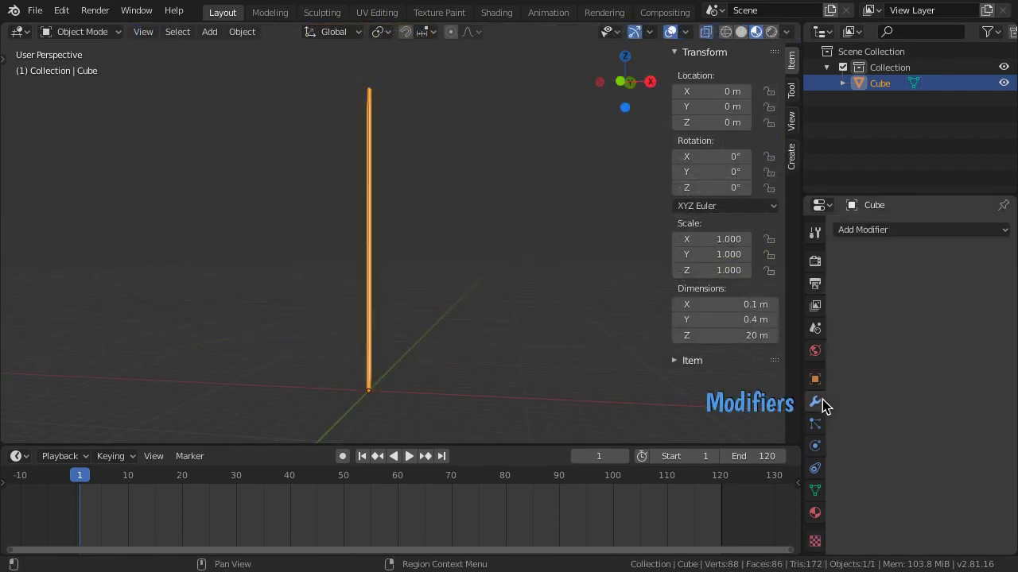
left_click(914, 230)
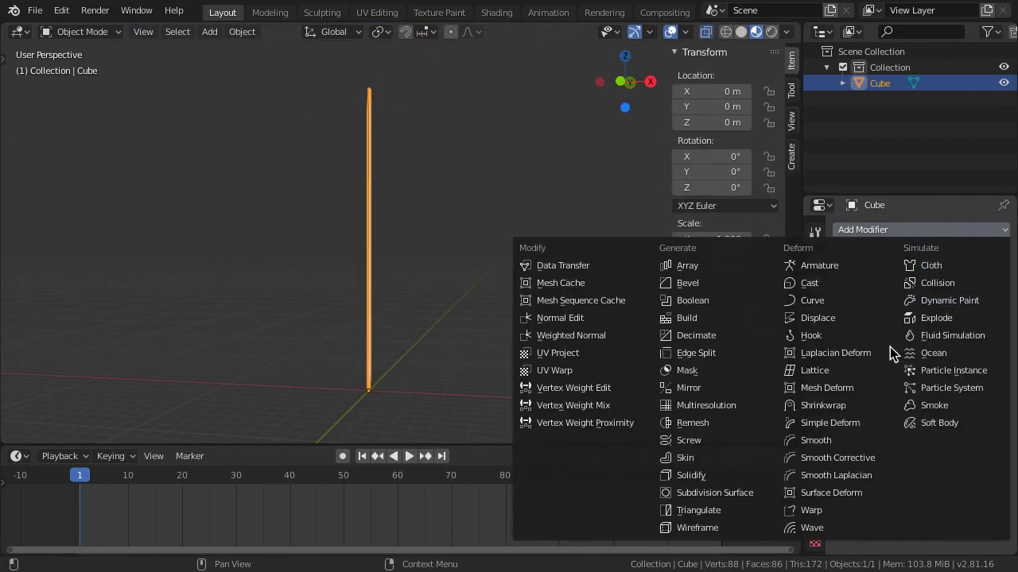
left_click(881, 427)
left_click(901, 301)
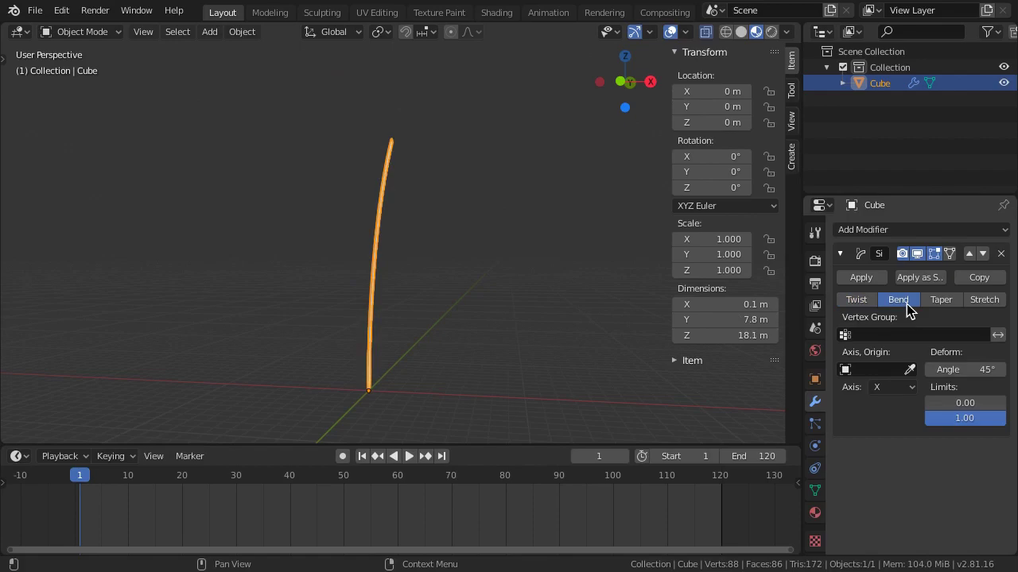
left_click(904, 388)
left_click(899, 423)
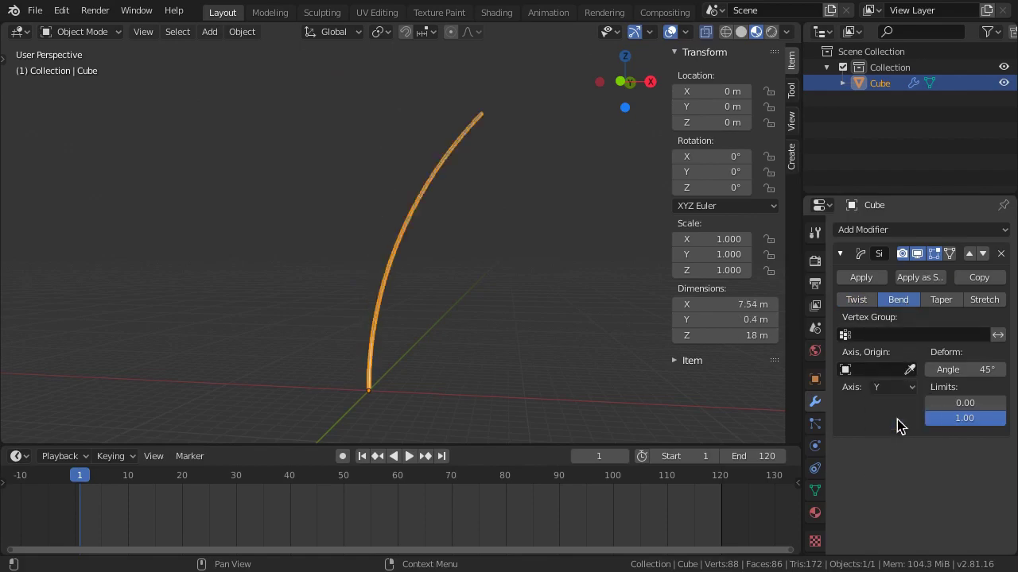
left_click(956, 370)
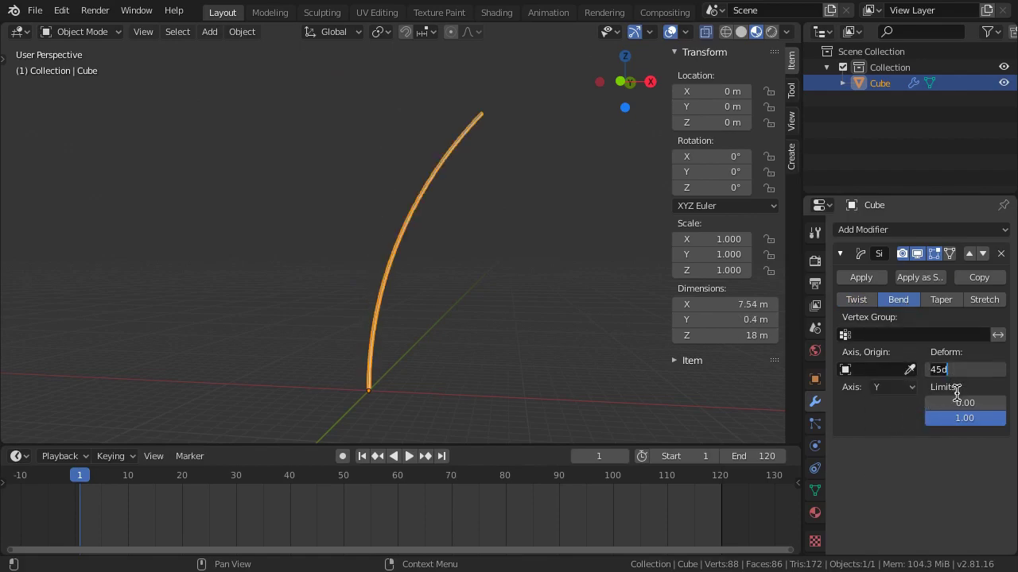
type("Angle 0")
key("Return")
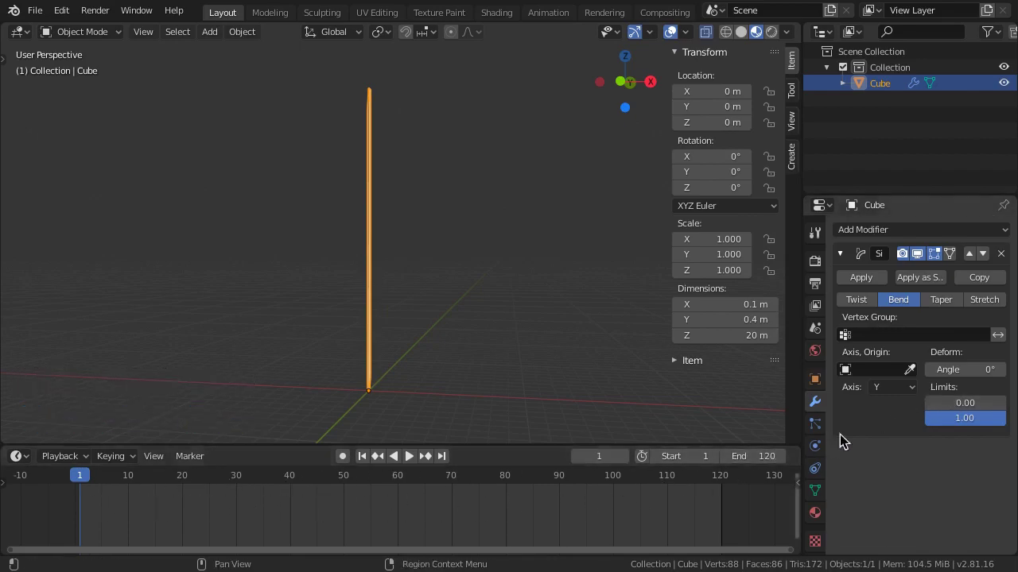
Keyframe the bend angle at 0° on frame 1 and 55° on frame 20
right_click(959, 370)
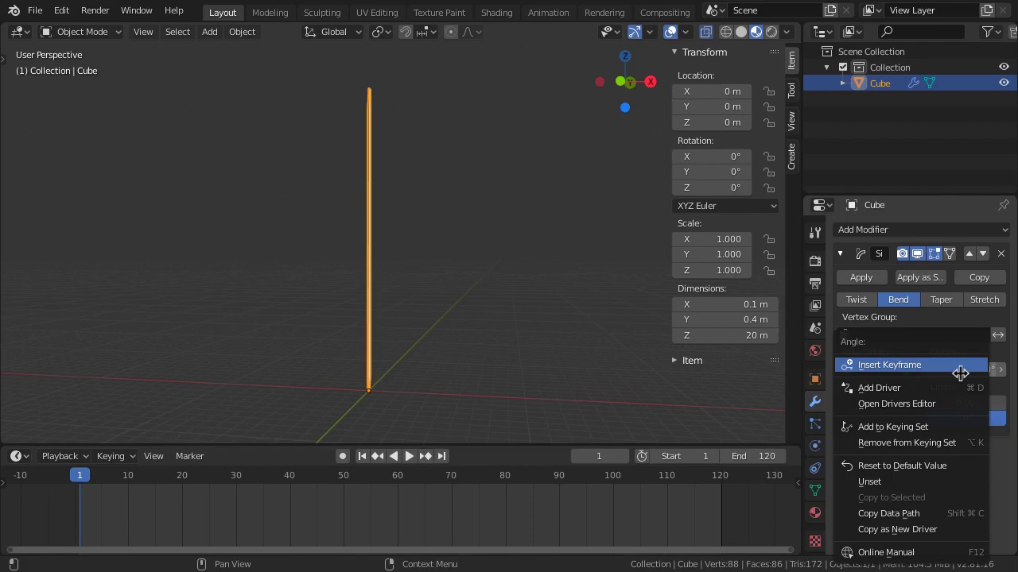
left_click(960, 373)
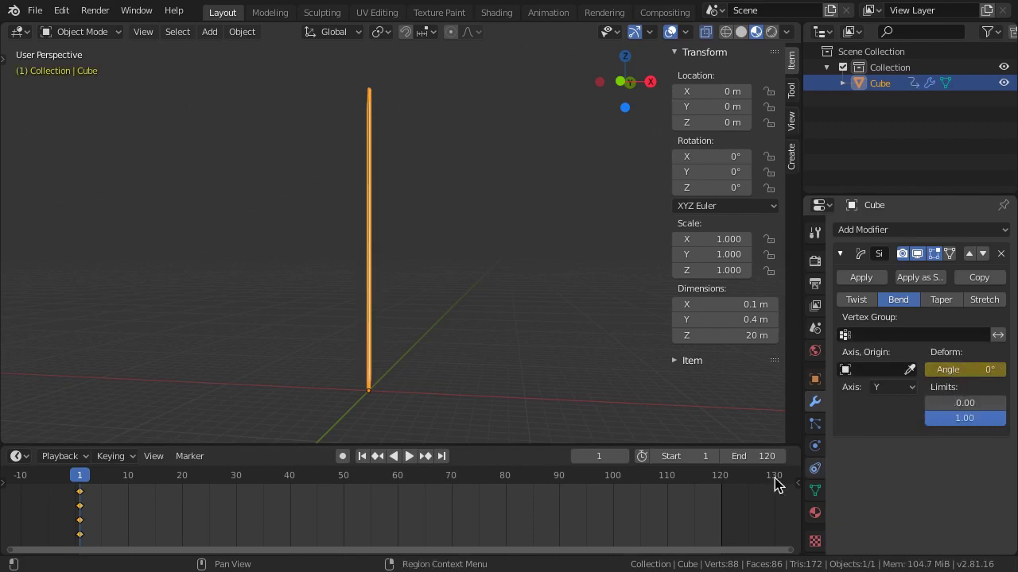
left_click(183, 482)
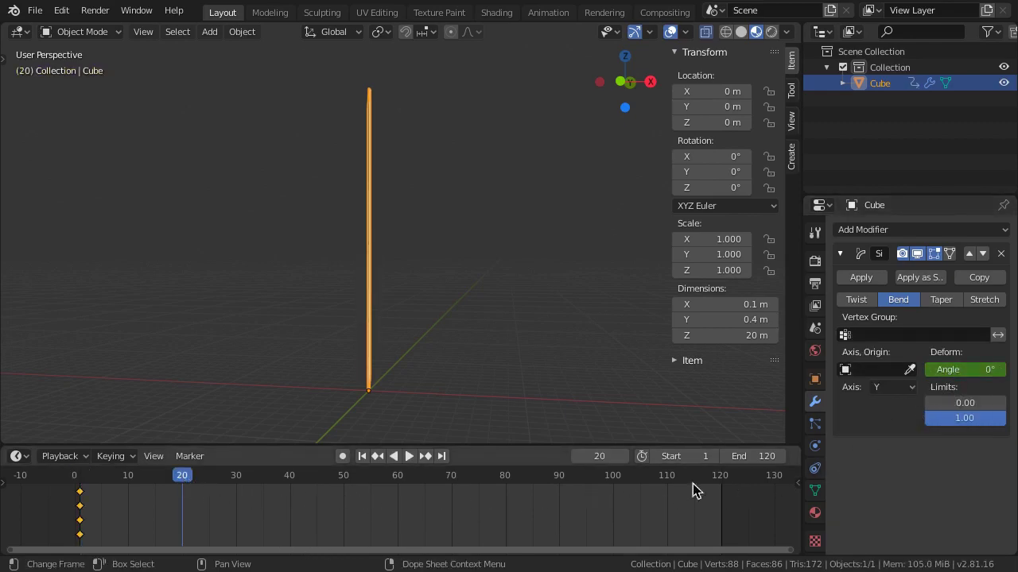
left_click(946, 372)
type("55")
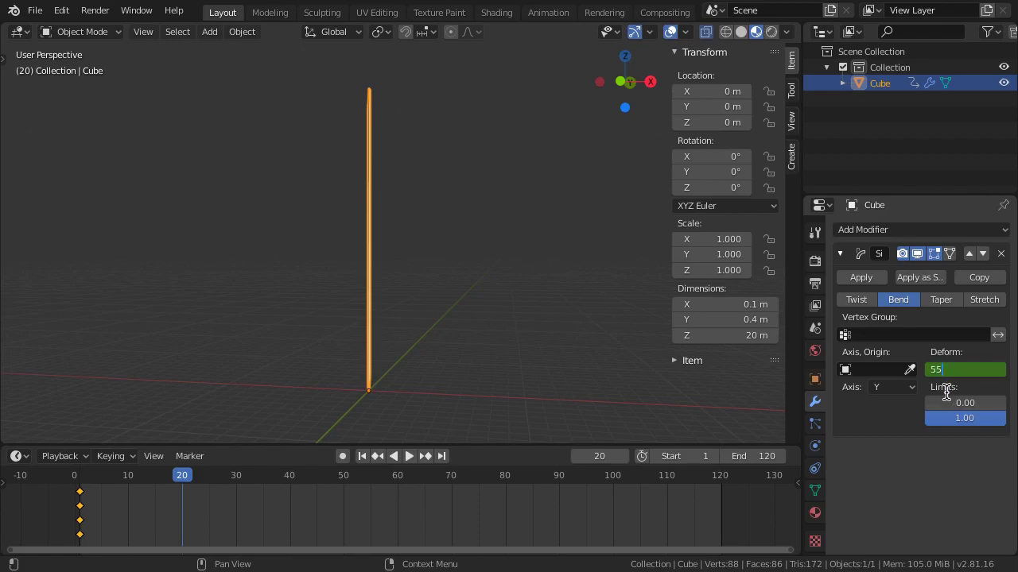
key("Return")
right_click(947, 372)
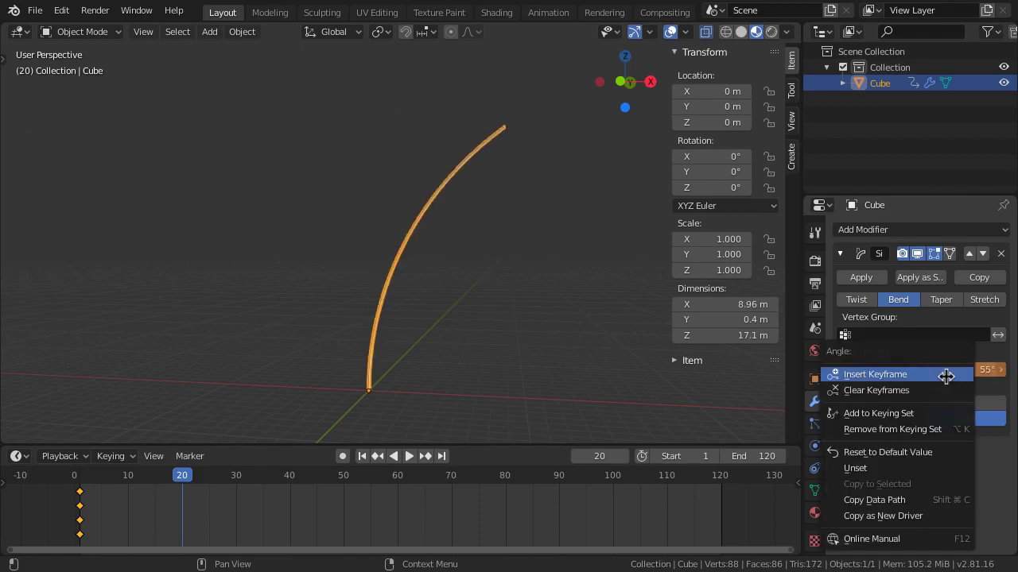
left_click(946, 374)
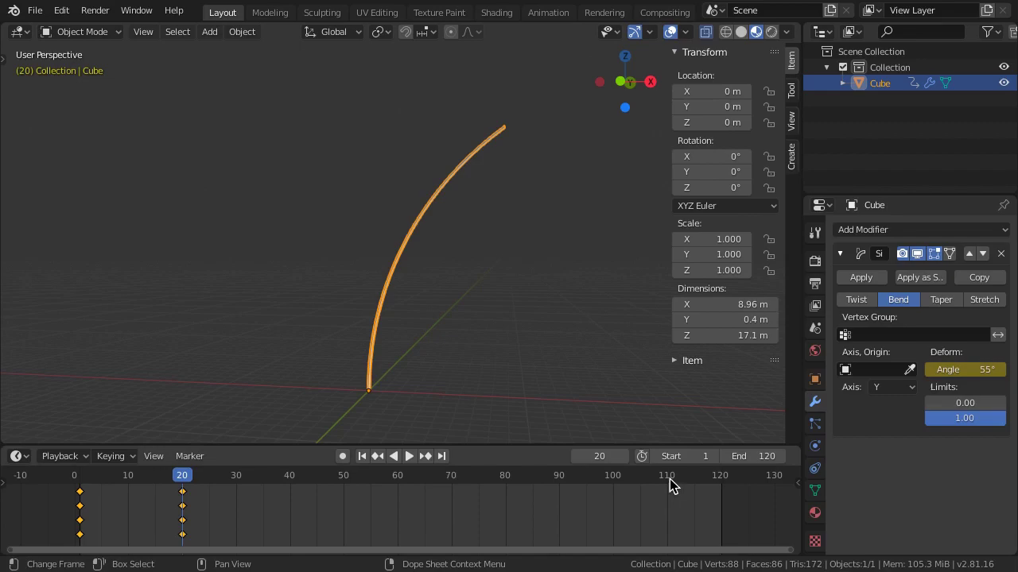
Set the bend angle back to 0° at frame 110 and keyframe it
left_click(670, 485)
left_click(956, 370)
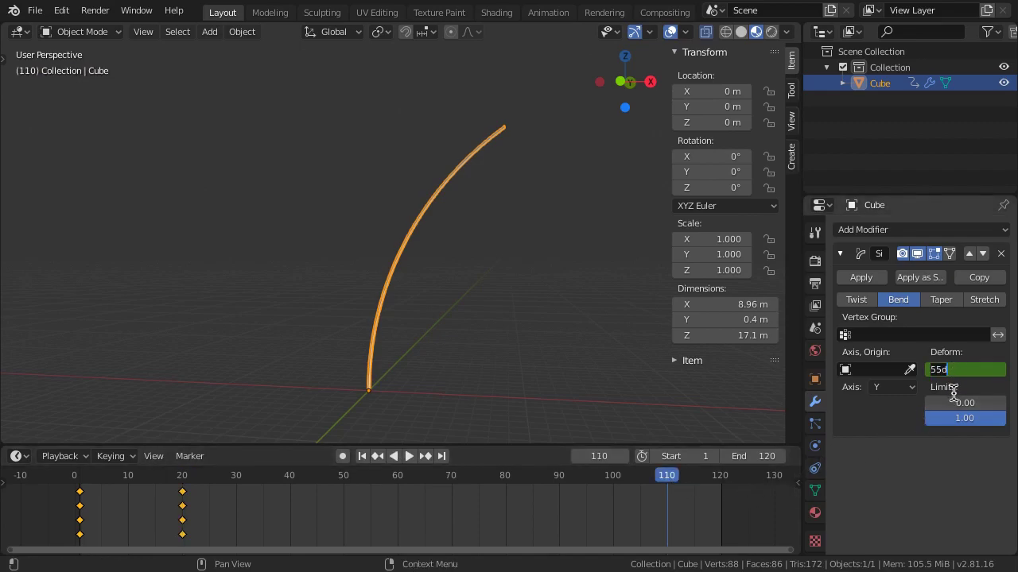
key("Return")
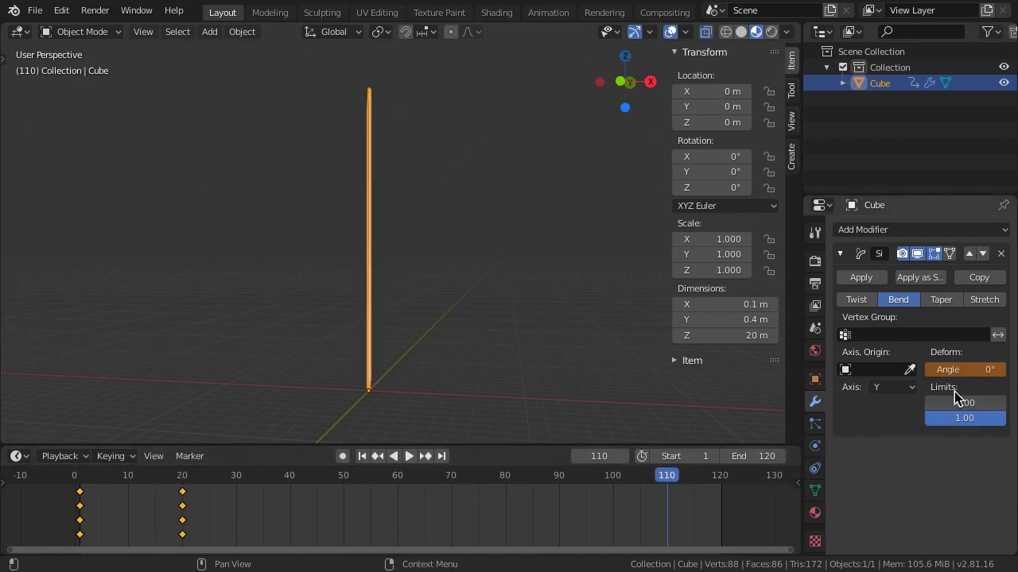
right_click(955, 371)
left_click(956, 374)
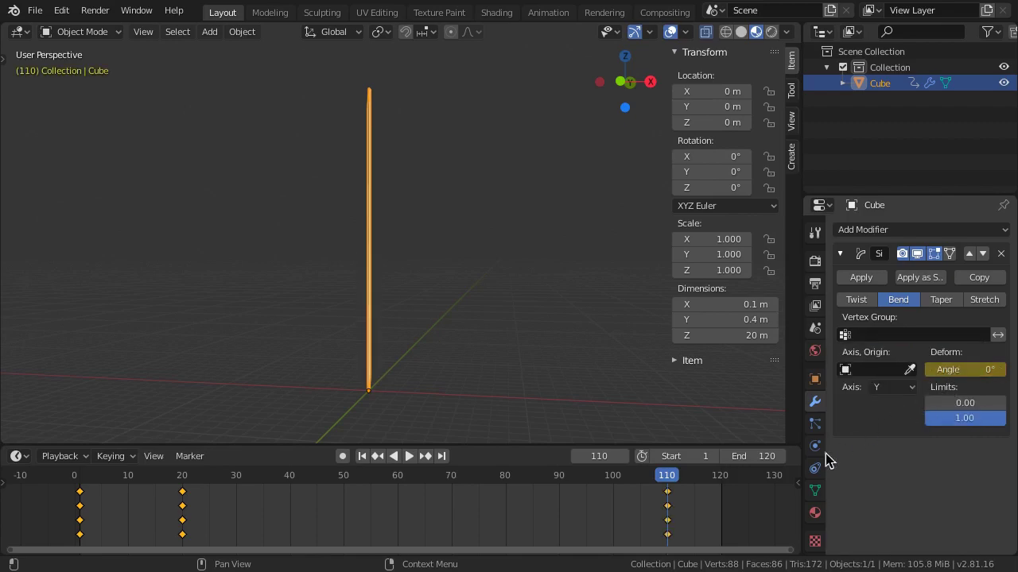
Show the bend curve in an enlarged Graph Editor and give it Elastic interpolation
key("ctrl+Tab")
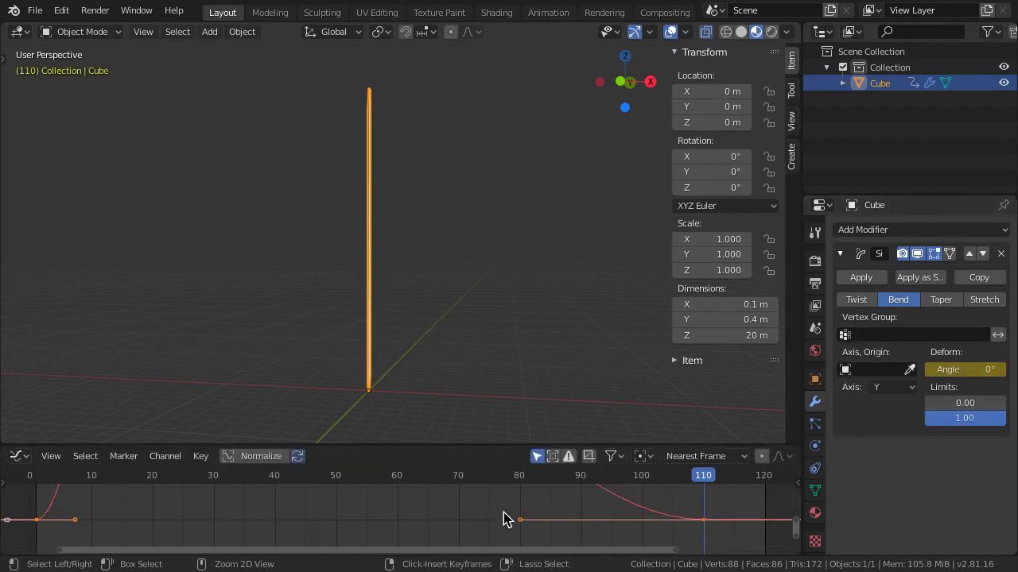
left_click_drag(508, 449, 517, 365)
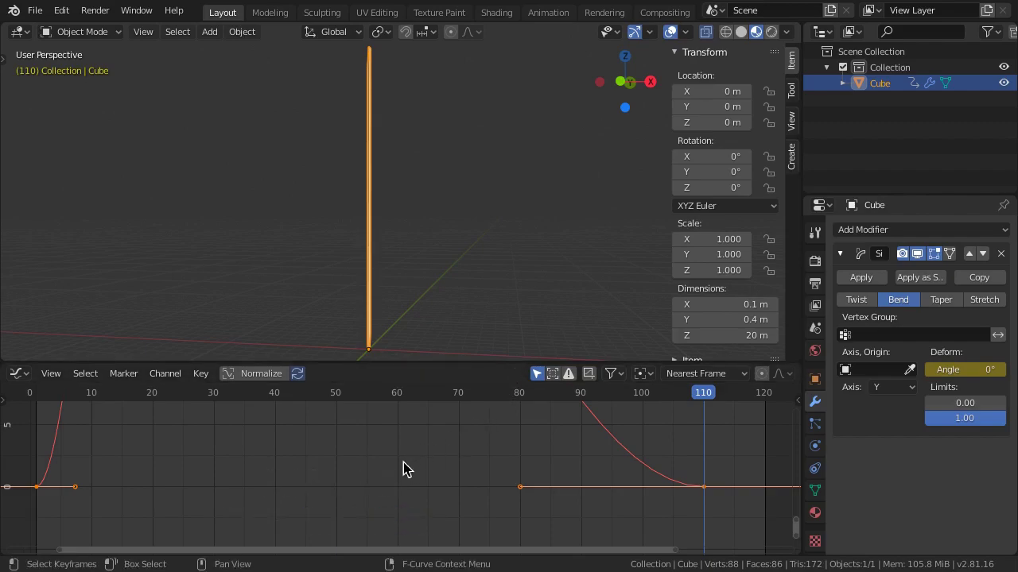
key("Home")
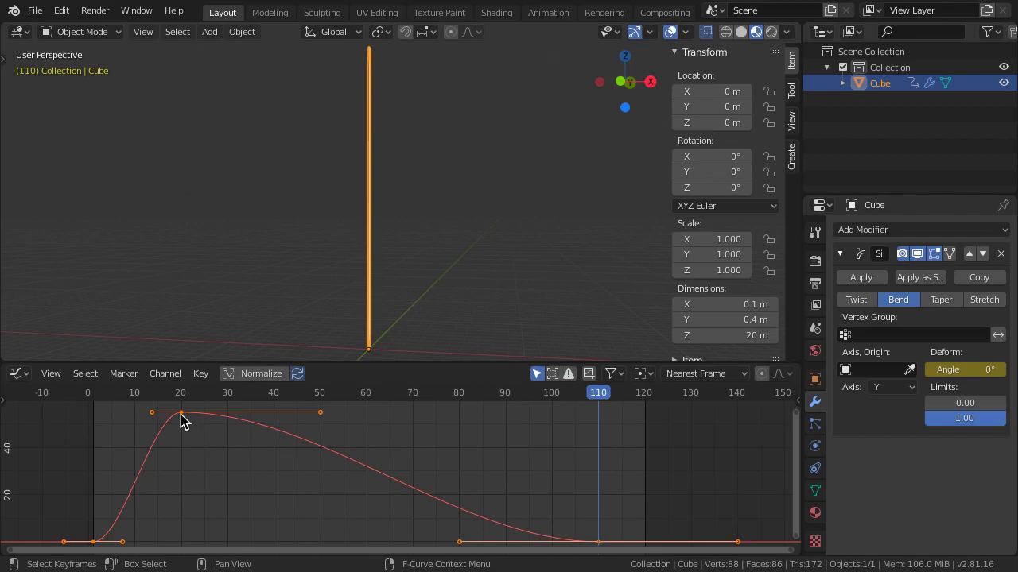
key("t")
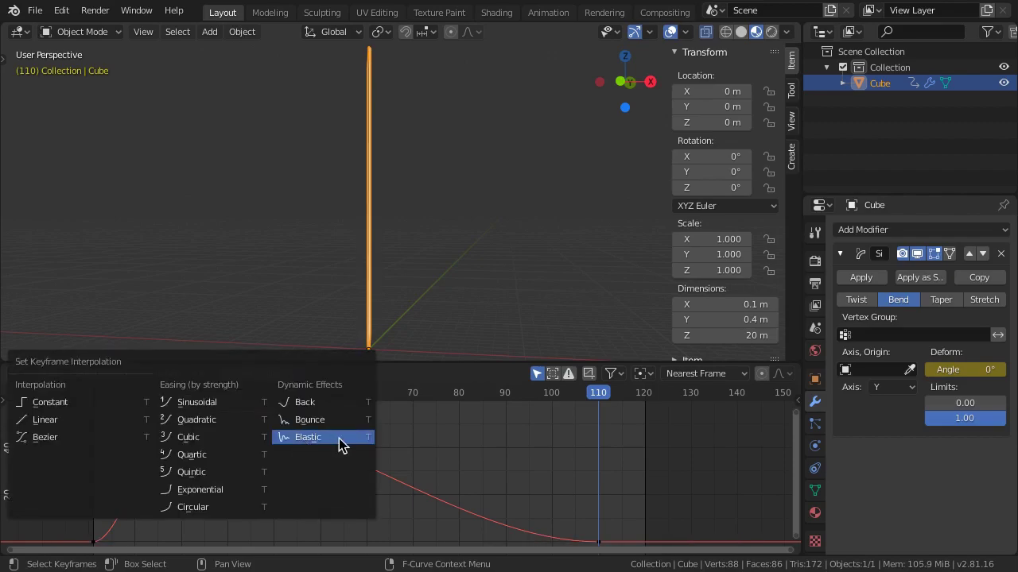
left_click(339, 438)
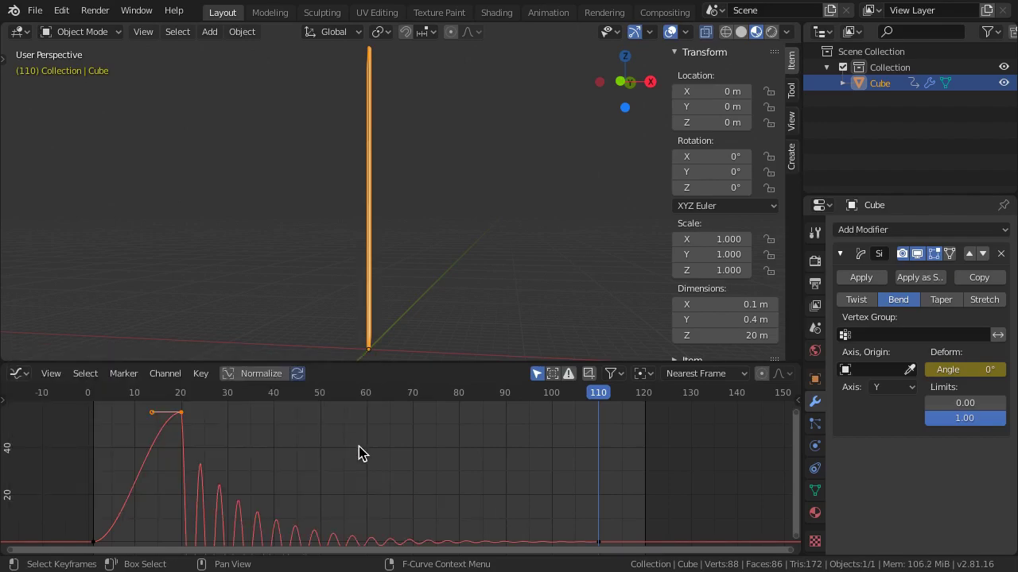
Set the elastic keyframe's amplitude to 1.1 and period to 3
key("n")
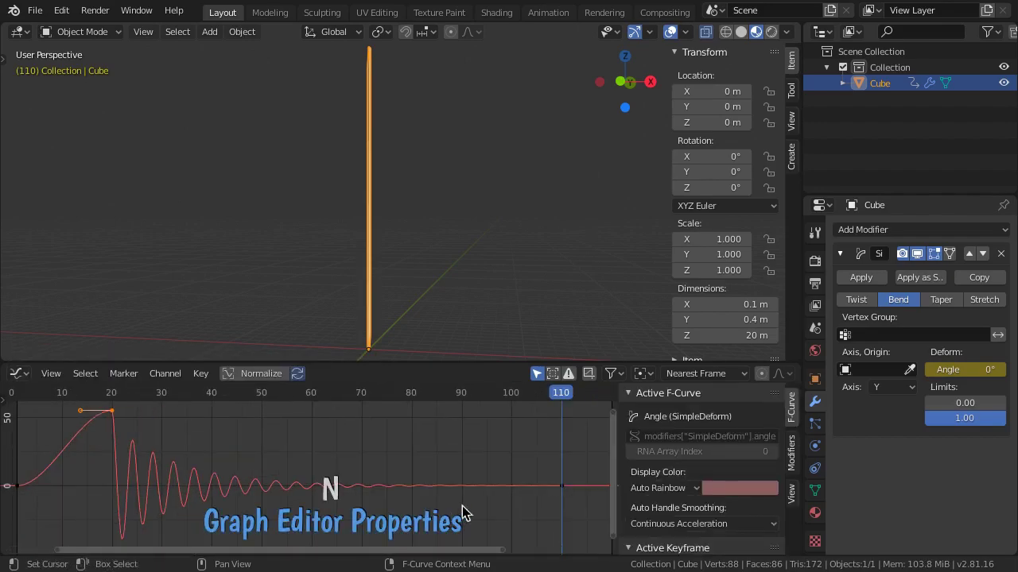
left_click_drag(782, 450, 776, 515)
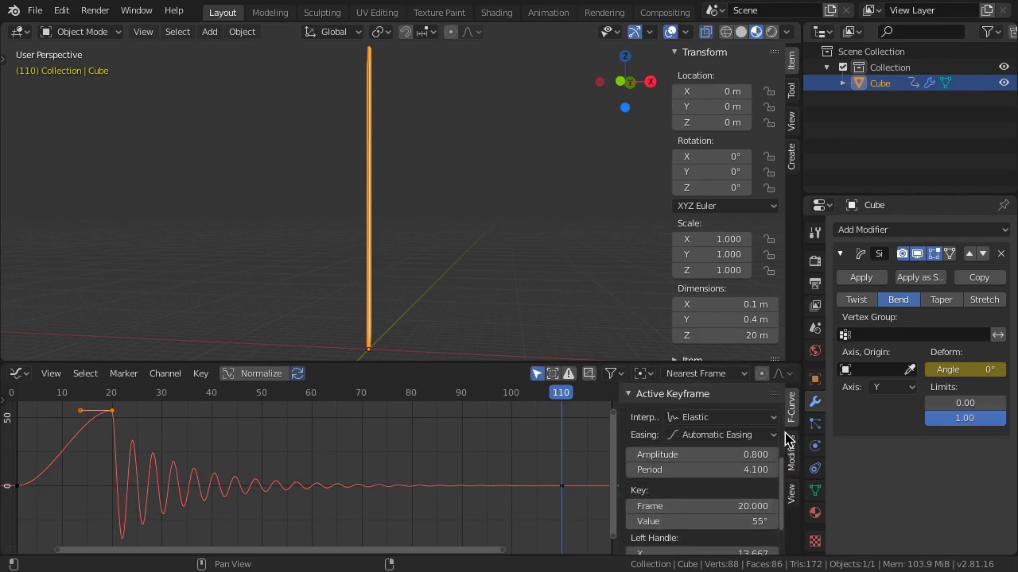
scroll(768, 482, "down", 1)
key("space")
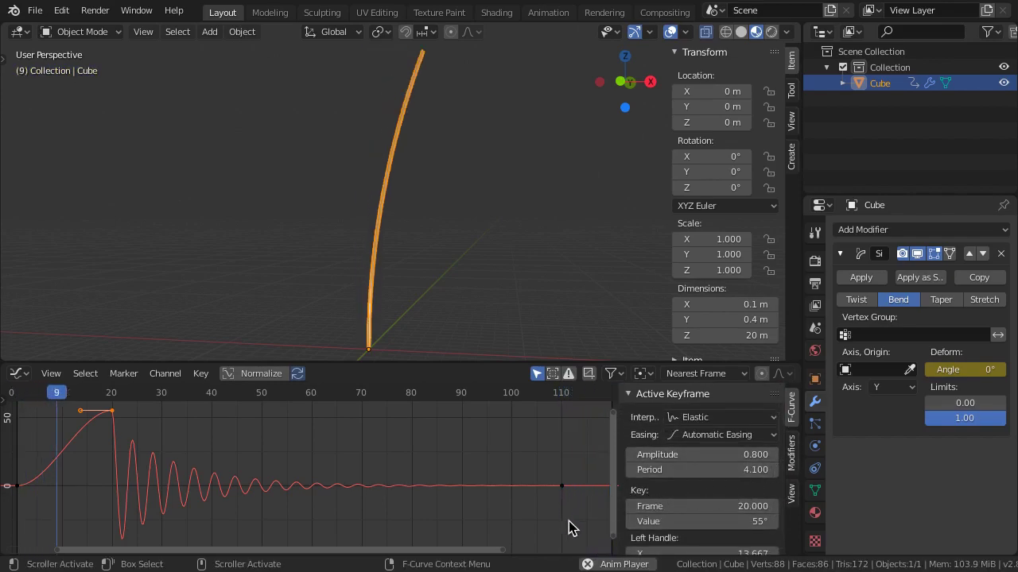
mouse_move(711, 458)
left_mouse_down()
mouse_move(784, 458)
mouse_move(640, 470)
mouse_move(771, 470)
mouse_move(703, 475)
left_mouse_up()
left_click(703, 475)
type("3")
key("Return")
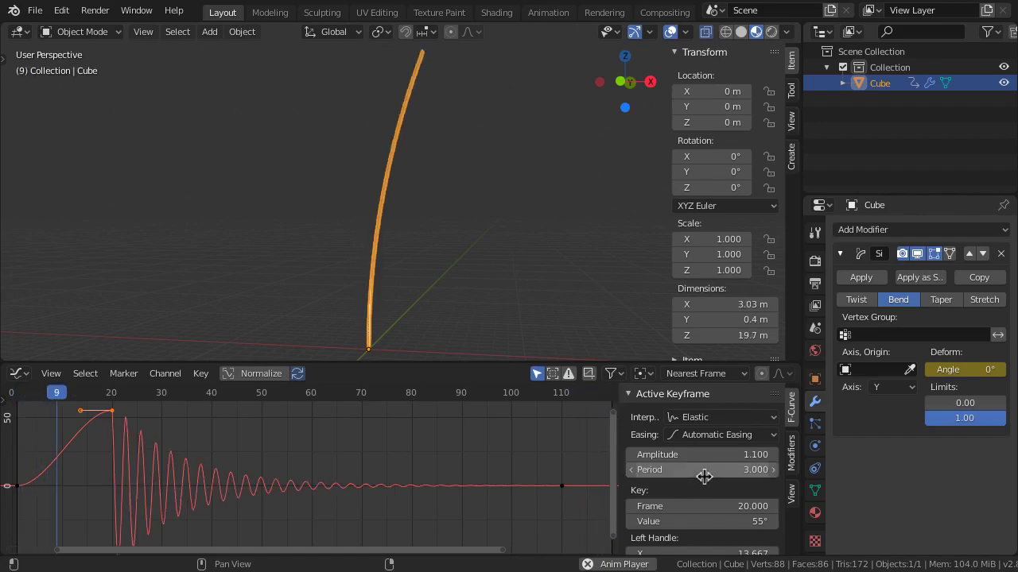
Move the last bend keyframe from frame 110 to frame 61
left_click(564, 491)
key("g")
key("x")
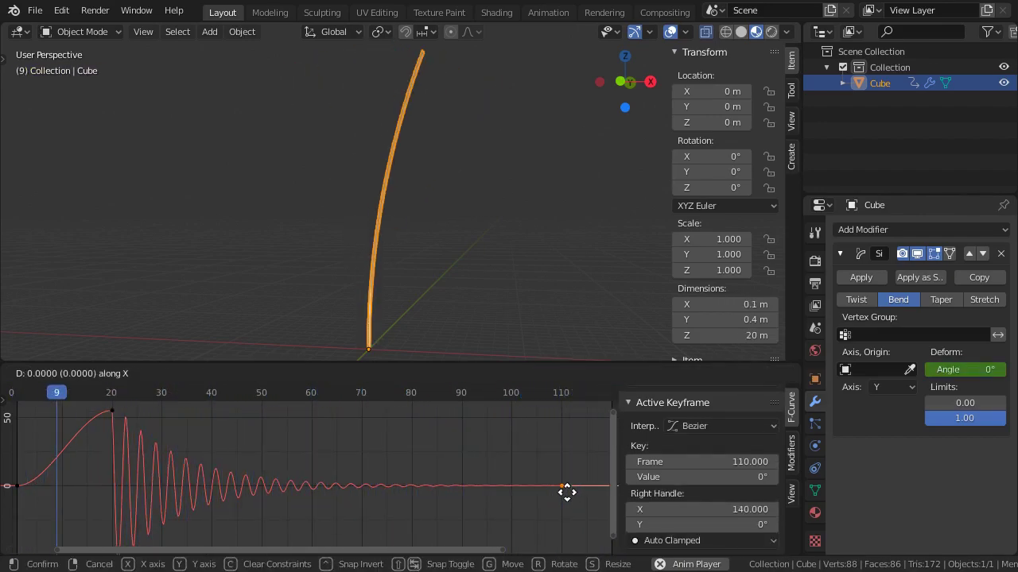
left_click(324, 511)
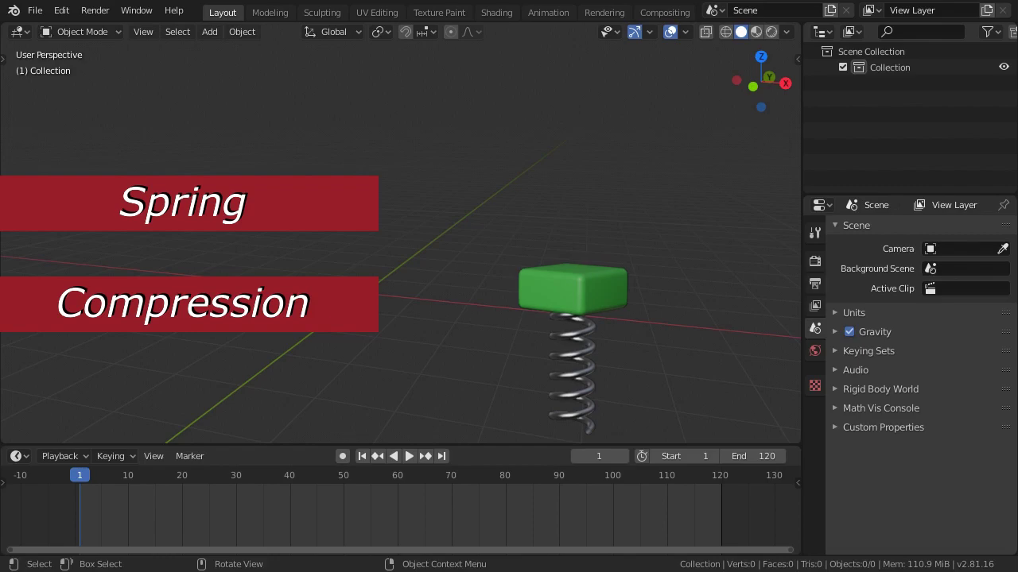
Add an 8-vertex circle of radius 0.2 m at X 1, rotated 90° on X
key("shift+a")
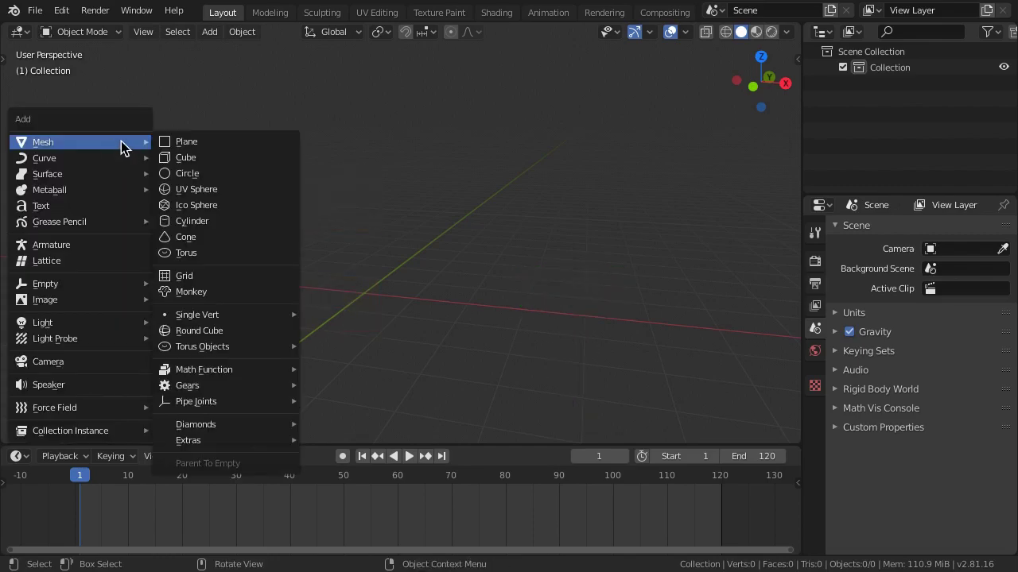
left_click(212, 175)
left_click(179, 258)
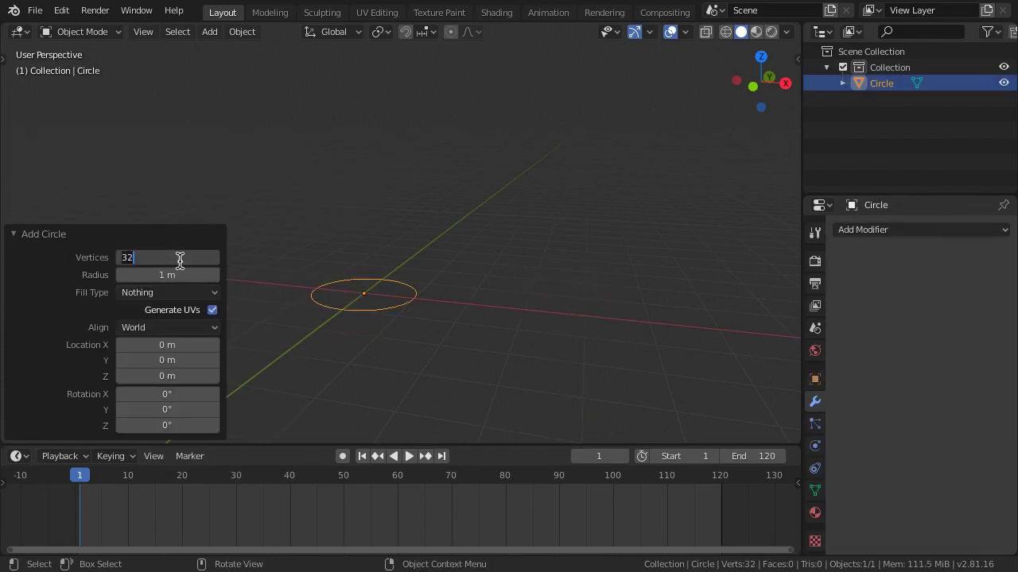
key("Tab")
type(".2")
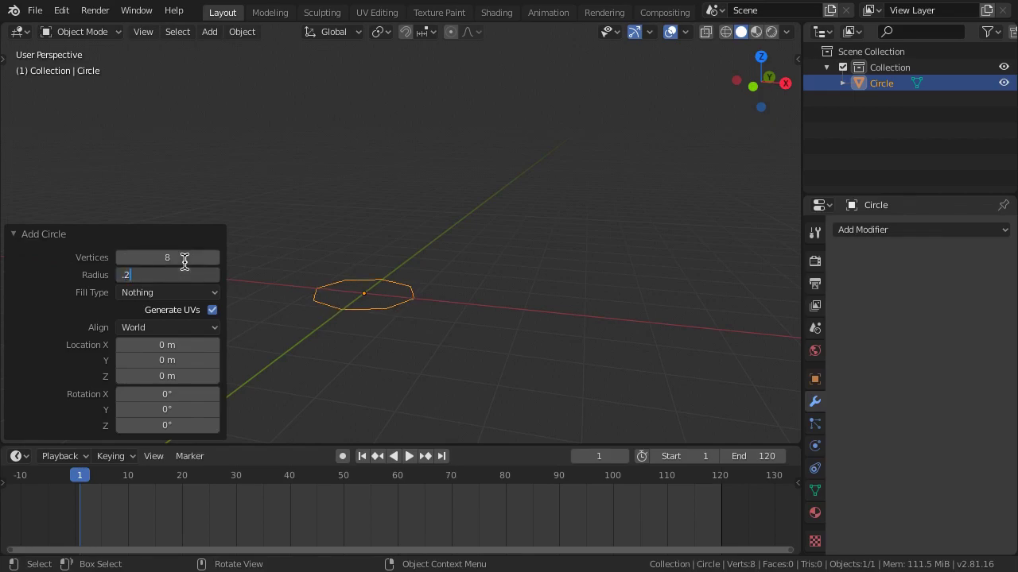
key("Tab")
type("1")
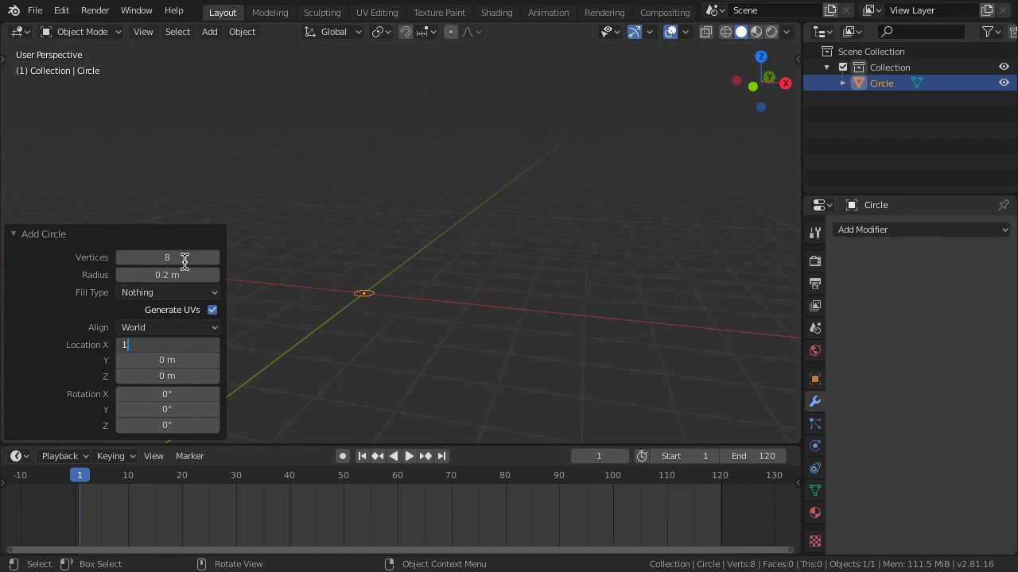
key("Tab")
key("Tab")
key("Tab")
type("9")
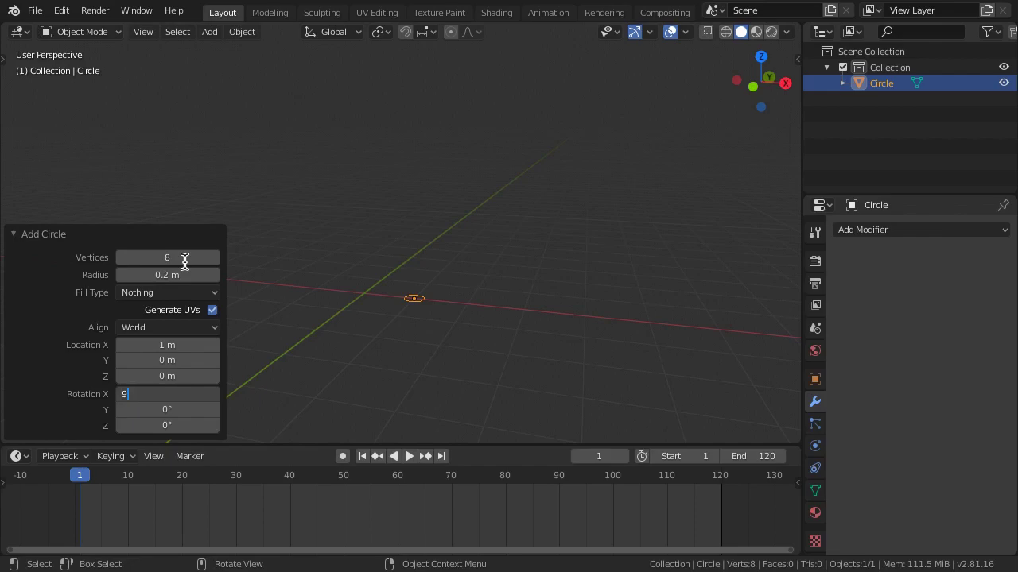
type("0")
key("Return")
Apply the circle's rotation and begin renaming it
key("ctrl+a")
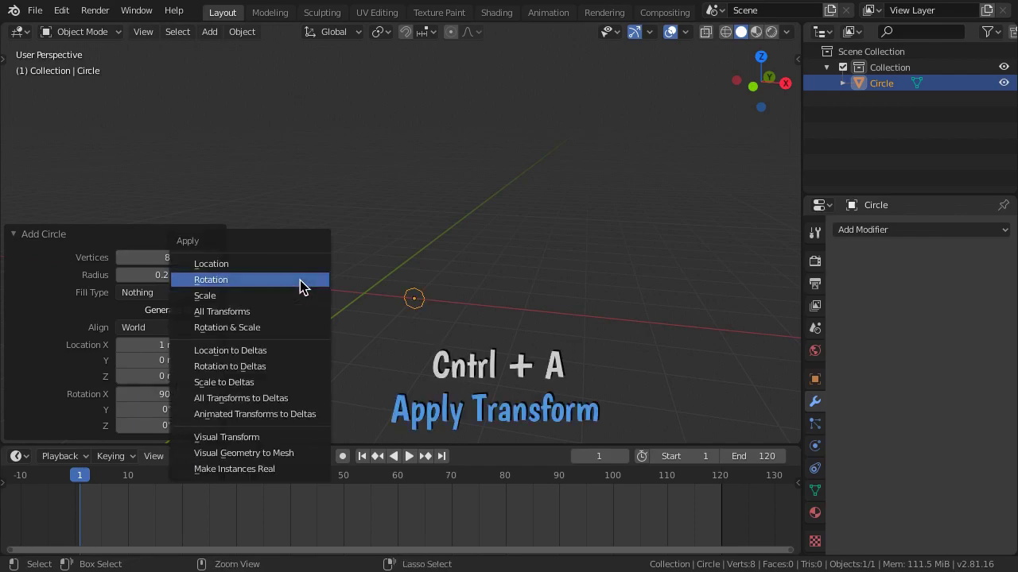
left_click(300, 286)
key("F2")
Name the circle 'spring profile' and add a sphere empty named 'spring axis' at the origin
type("spring profile")
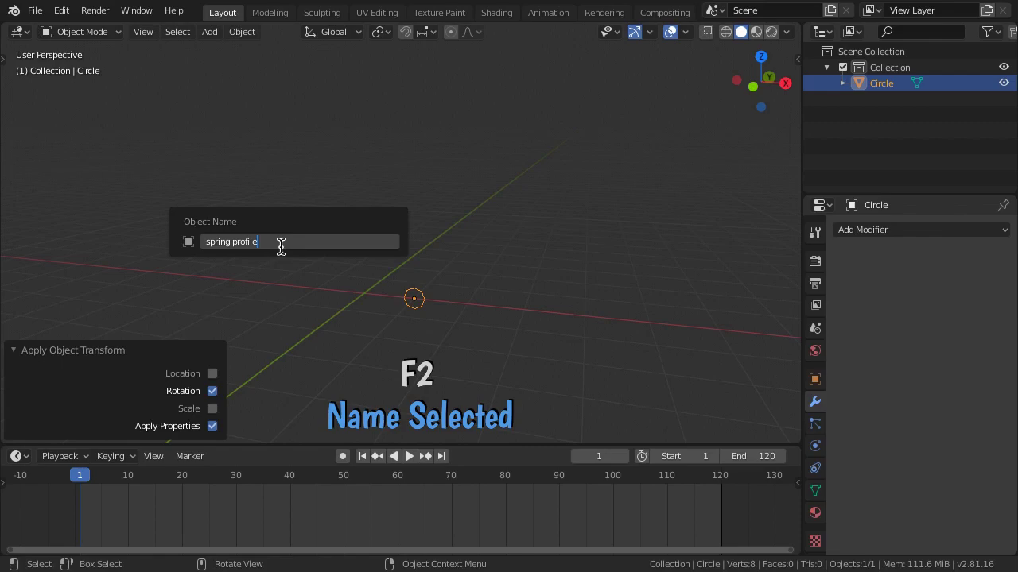
key("Return")
key("shift+a")
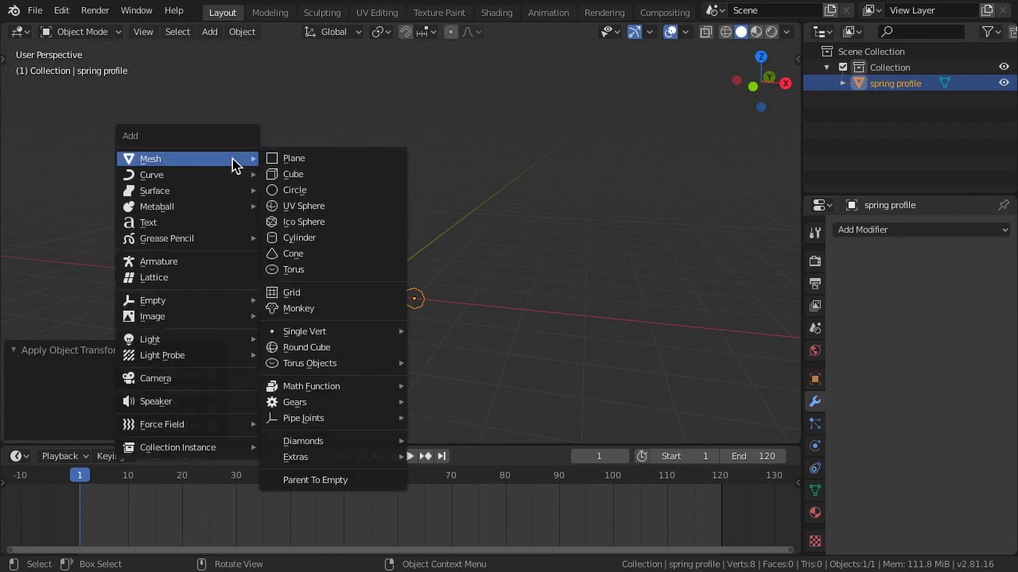
left_click(318, 387)
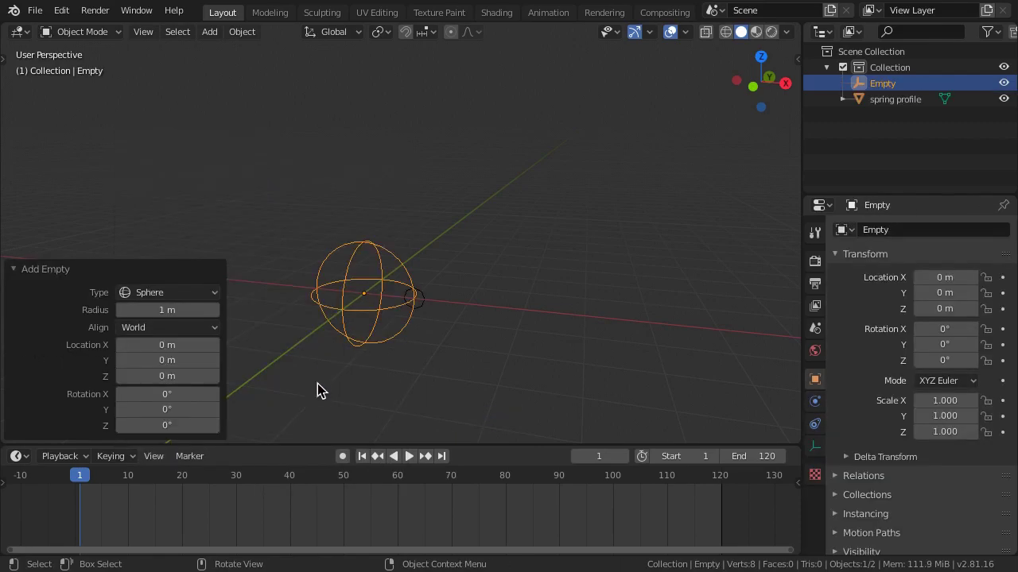
key("F2")
type("spring axis")
key("Return")
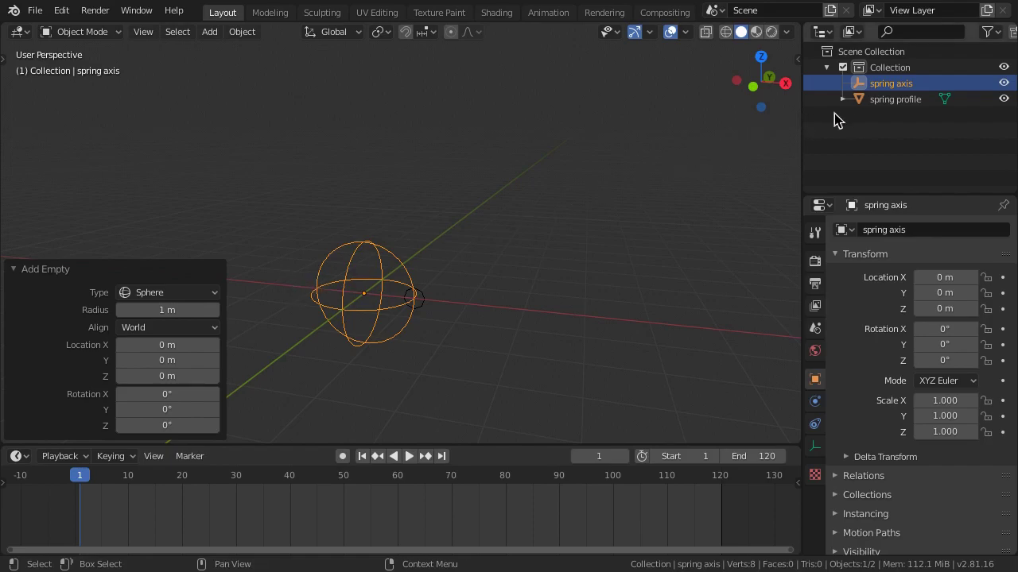
Parent spring profile under spring axis in the Outliner
left_click(866, 101)
left_click_drag(866, 101, 868, 89, "shift")
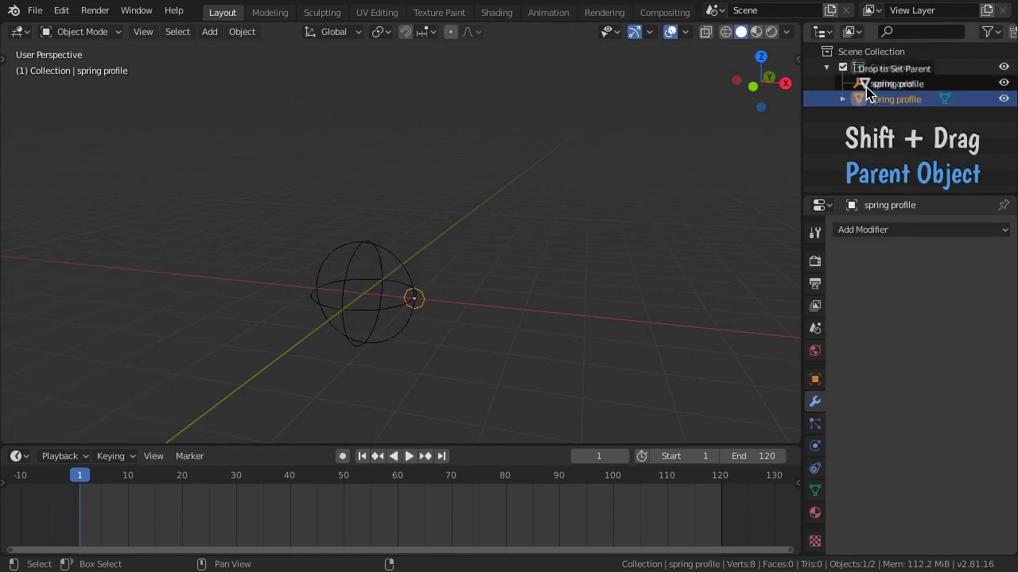
left_click(842, 84)
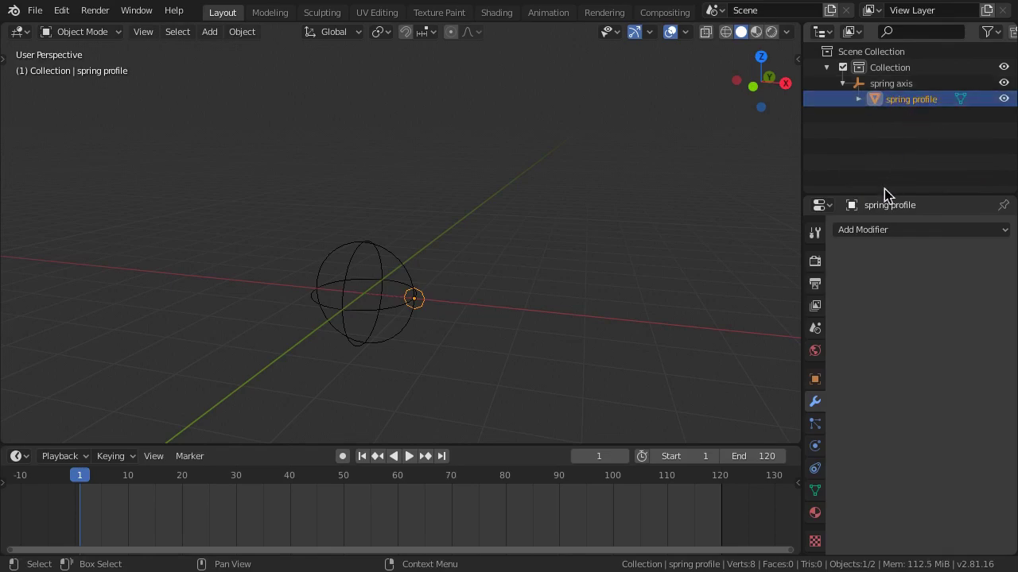
Give spring profile a Screw modifier around spring axis with 1.7 m screw and 6 iterations
left_click(890, 229)
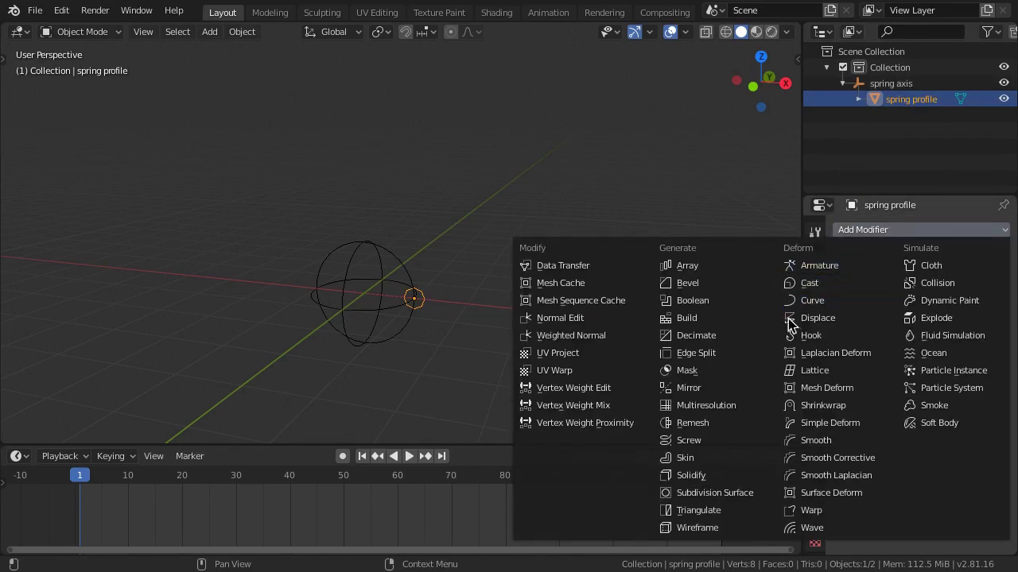
left_click(737, 447)
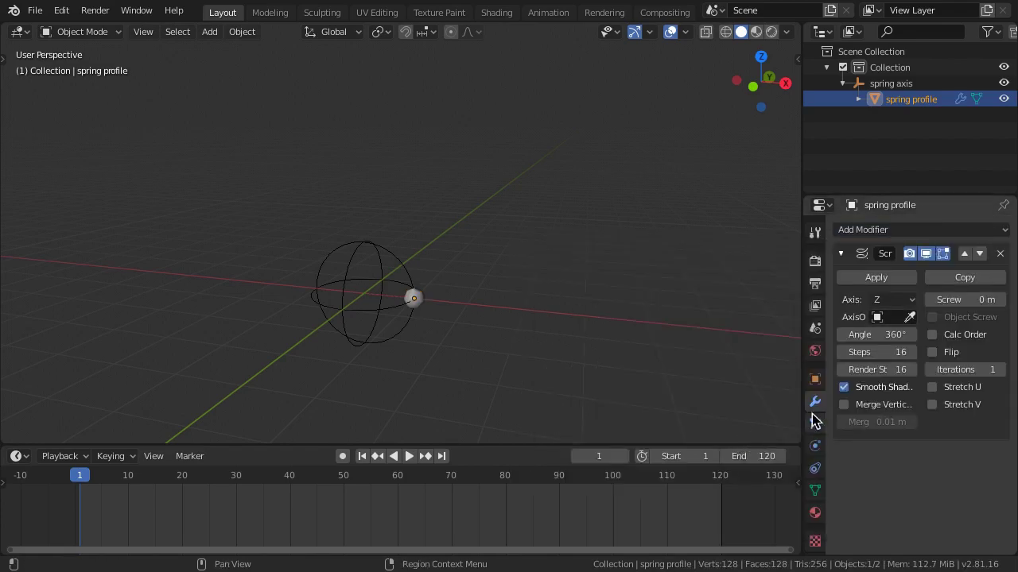
left_click(894, 317)
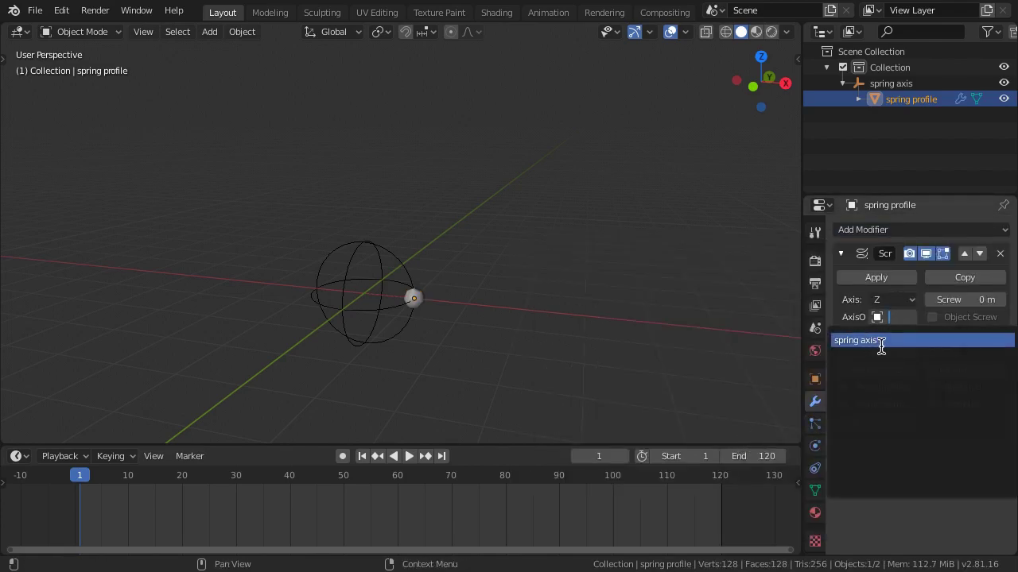
left_click(892, 340)
left_click(952, 299)
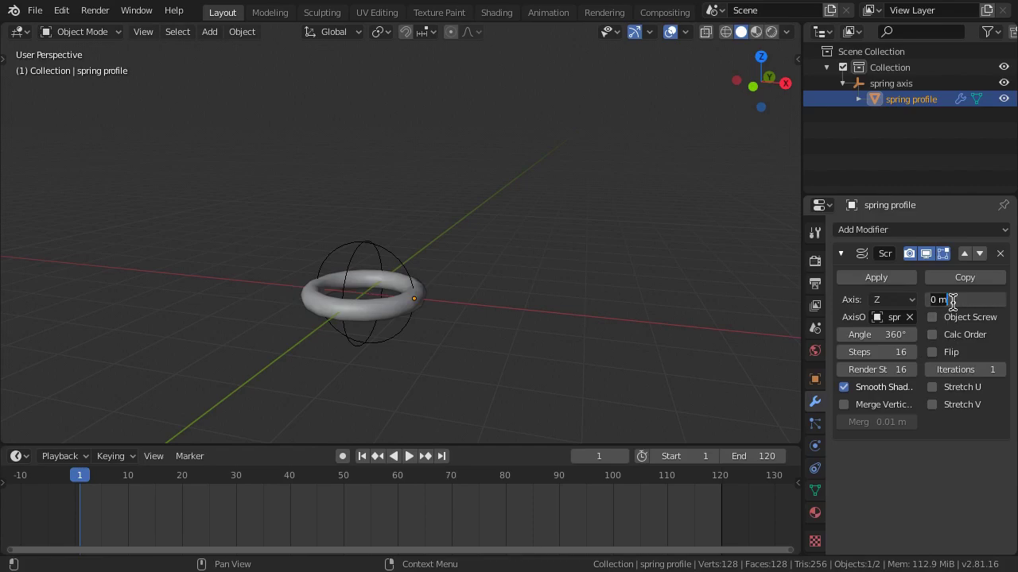
type("1.7")
key("Tab")
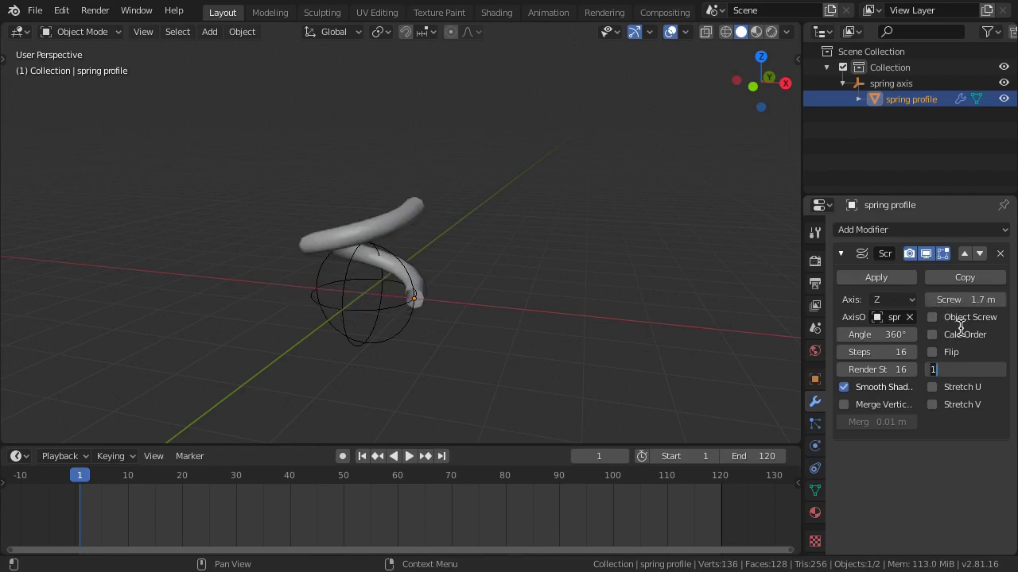
type("6")
key("Return")
key("KP_Decimal")
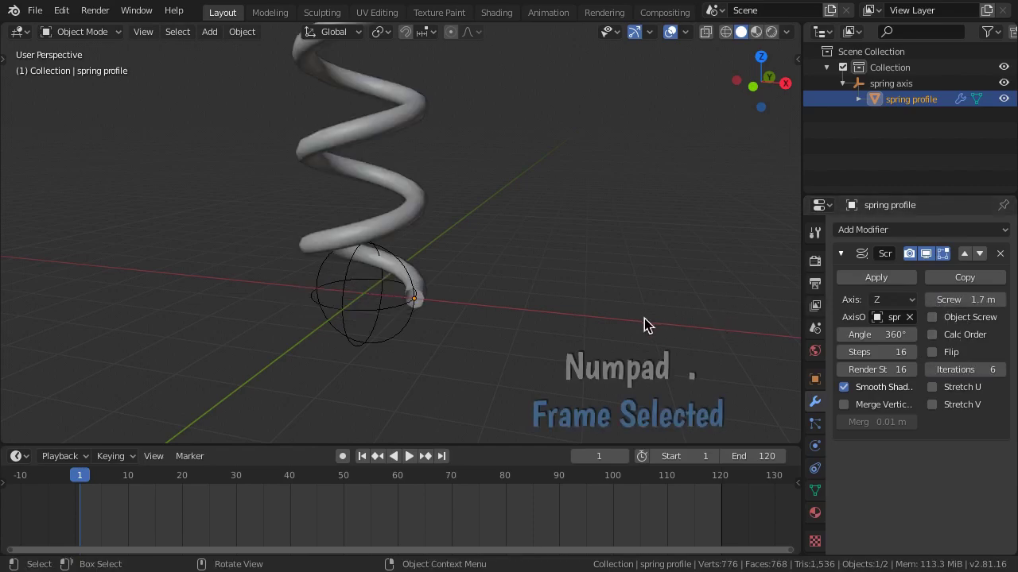
Shade the spring smooth and add a Subdivision Surface modifier at viewport level 2
right_click(603, 156)
left_click(600, 153)
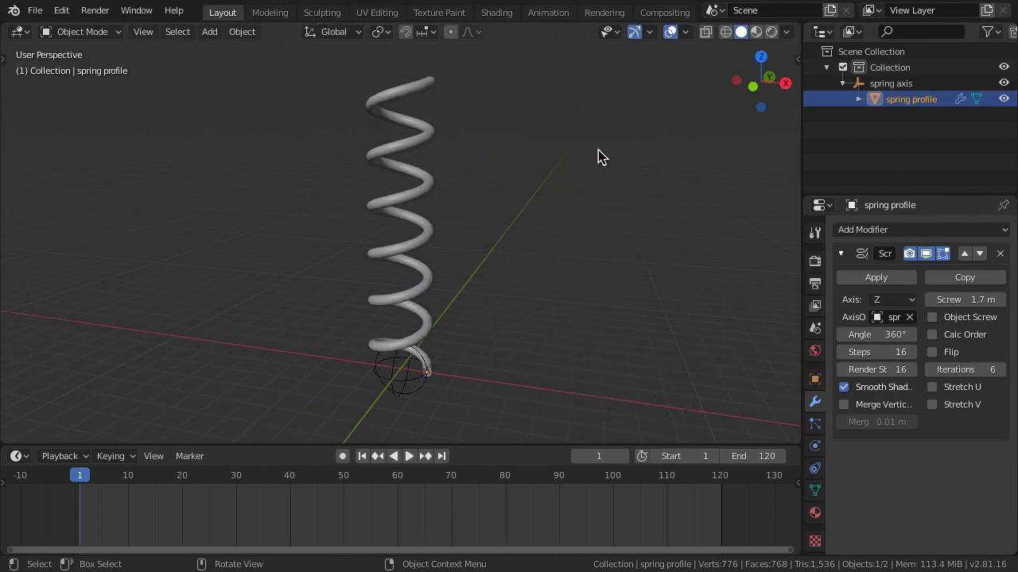
left_click(858, 231)
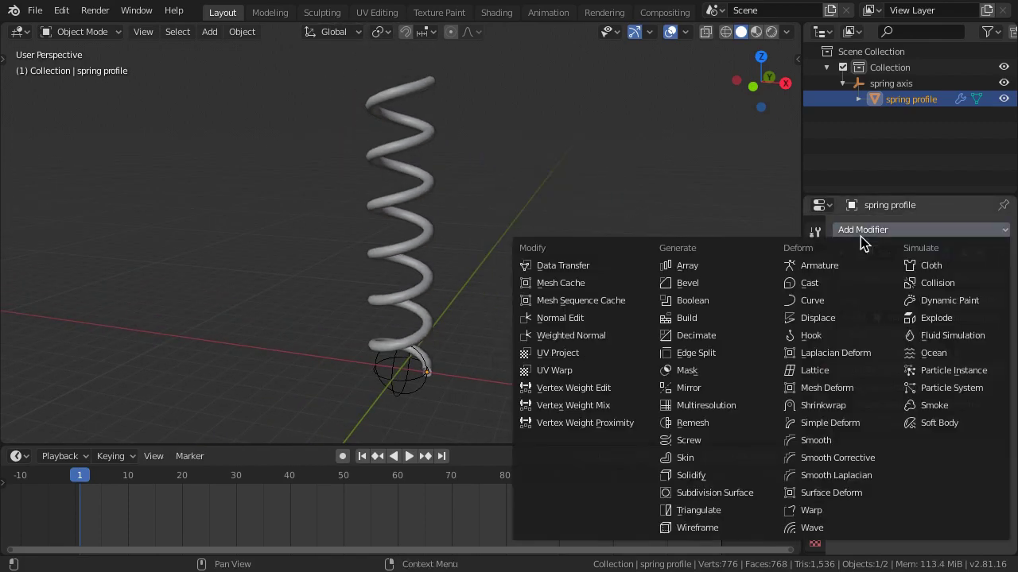
left_click(759, 491)
left_click(906, 552)
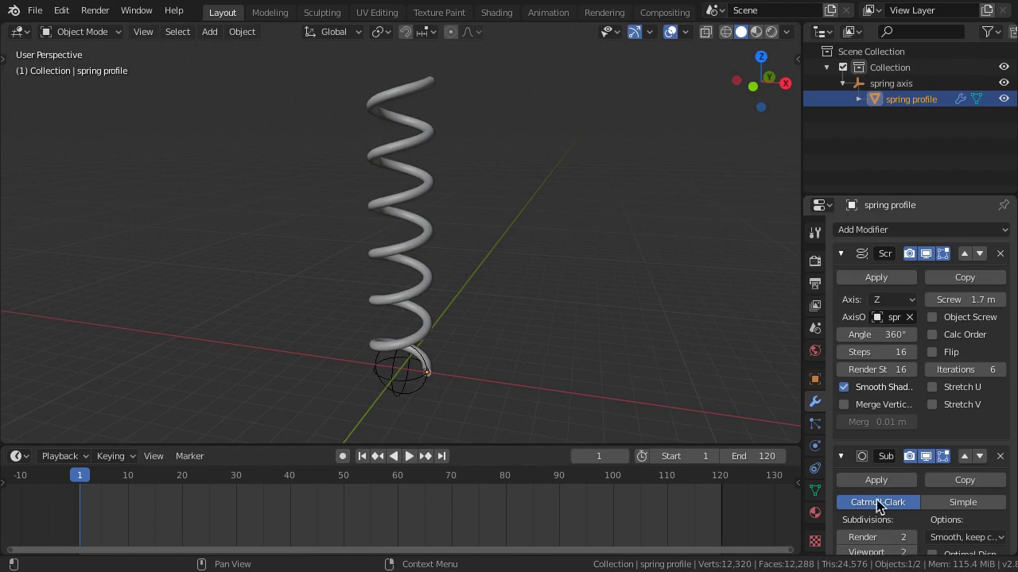
left_click(843, 457)
Give the spring a new material with Metallic set to 1.0
left_click(814, 513)
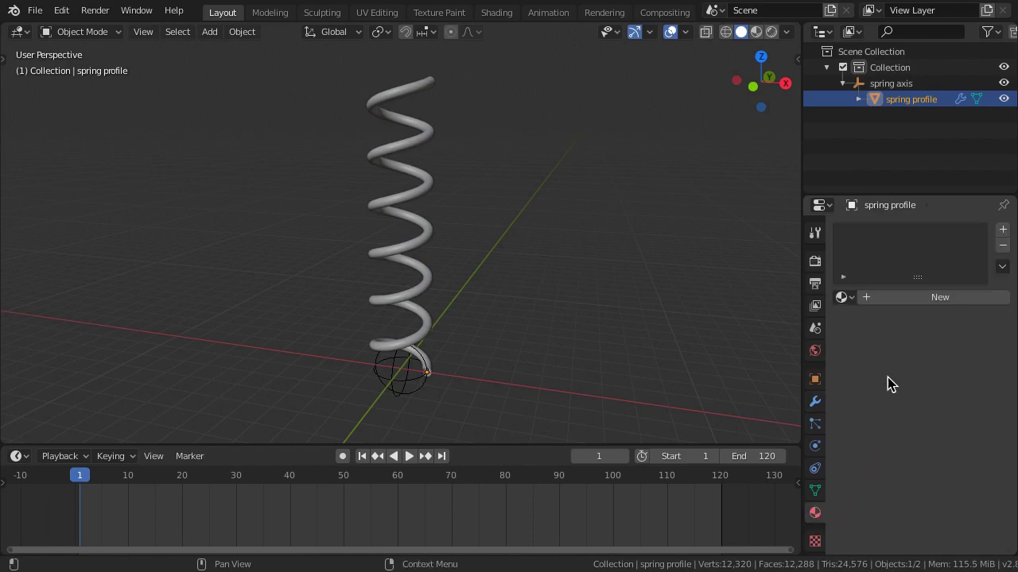
left_click(898, 297)
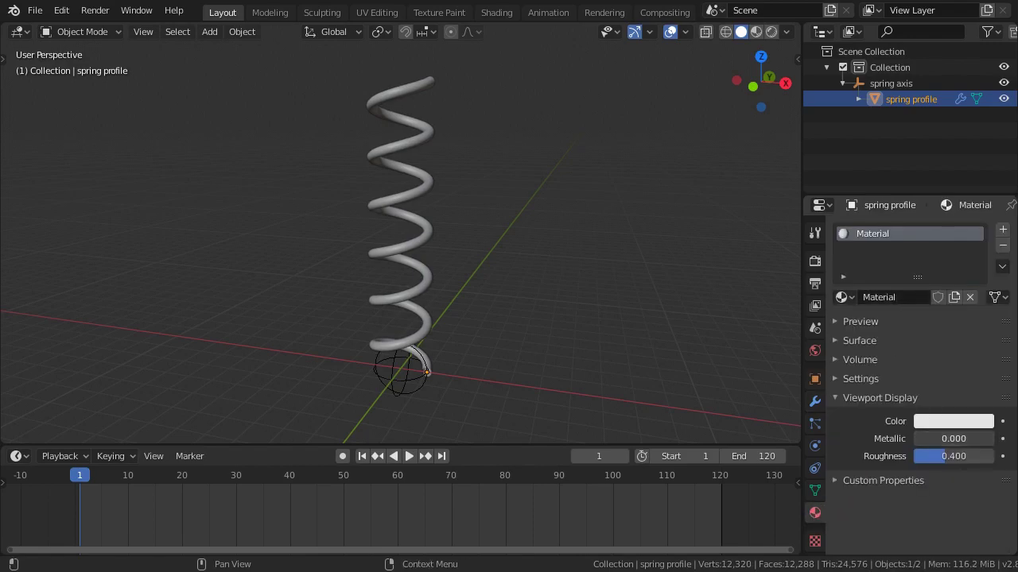
left_click_drag(953, 439, 994, 439)
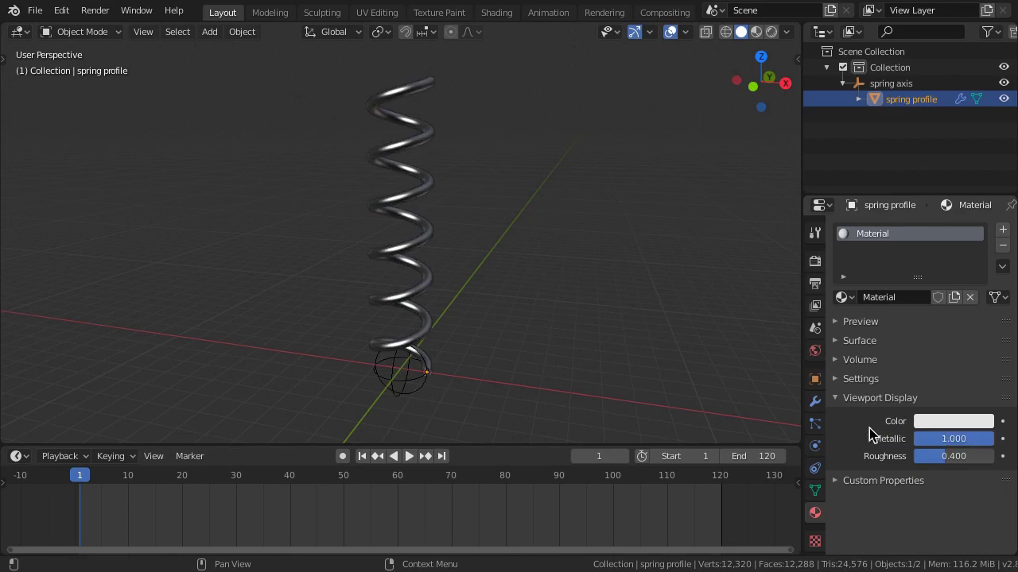
left_click(815, 402)
left_click(391, 384)
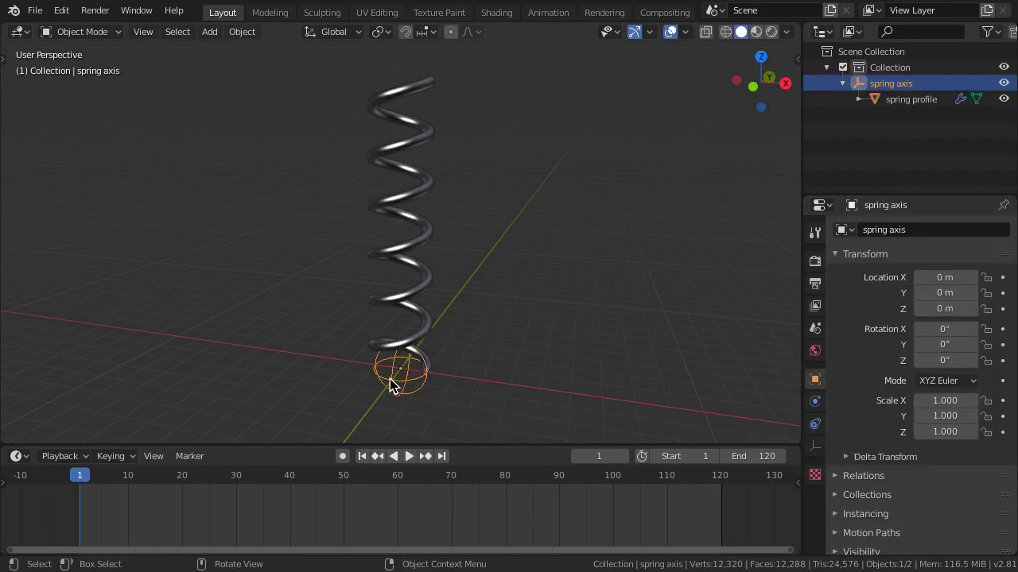
key("g")
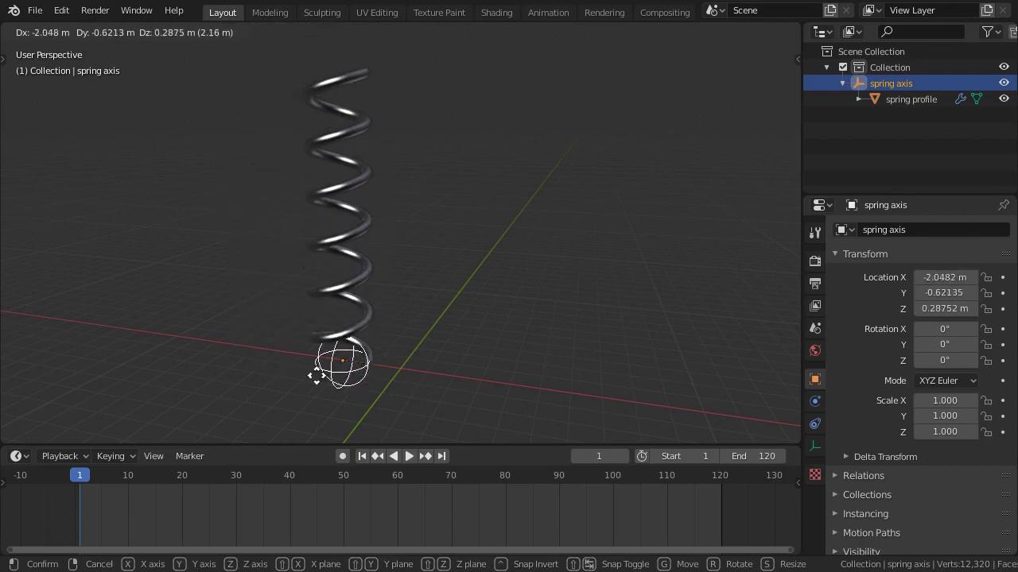
right_click(352, 344)
key("r")
key("r")
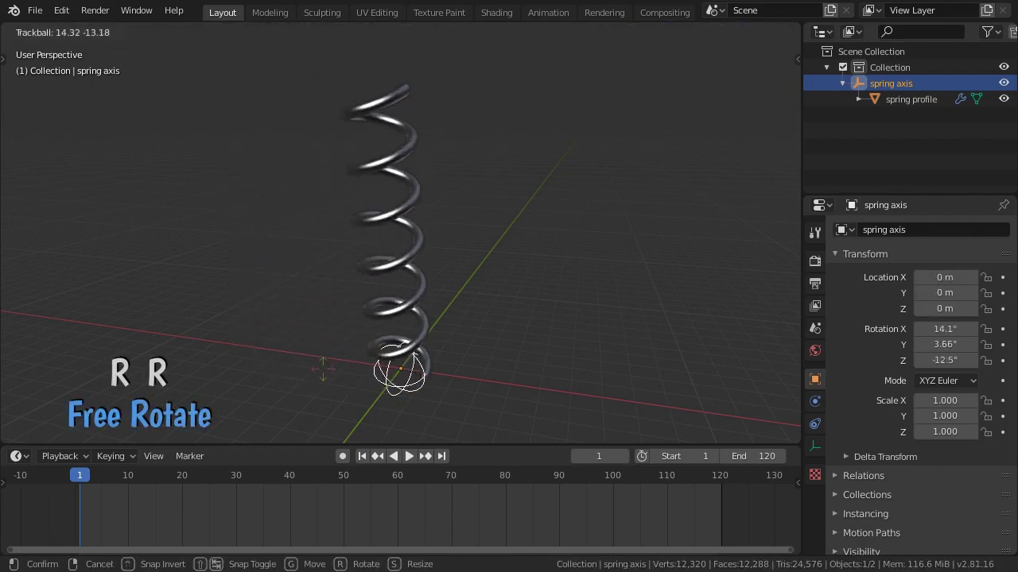
right_click(342, 374)
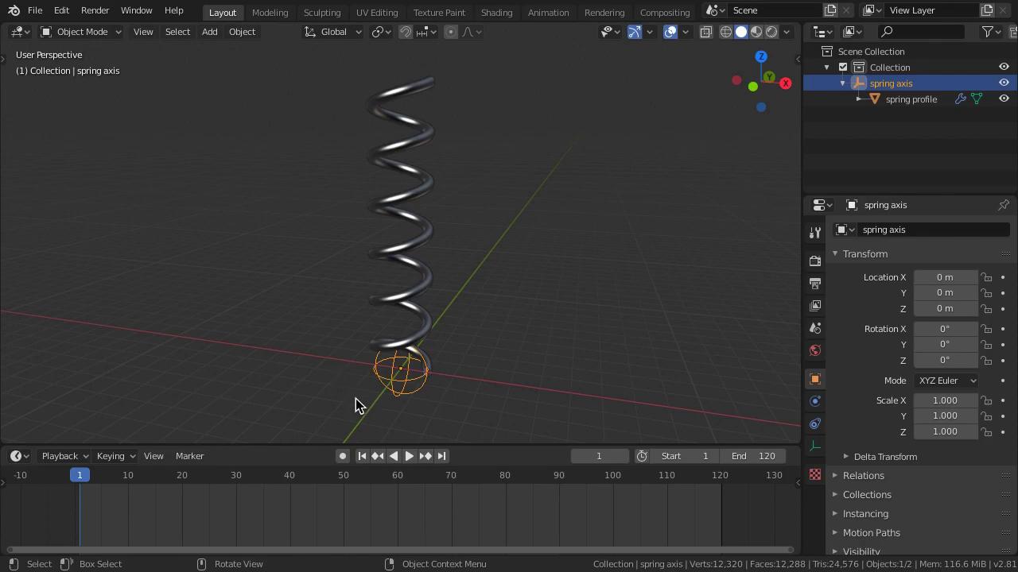
Key the spring profile's Screw at 1.7 m on frame 30, then drag it to 1 m at frame 90
left_click(236, 477)
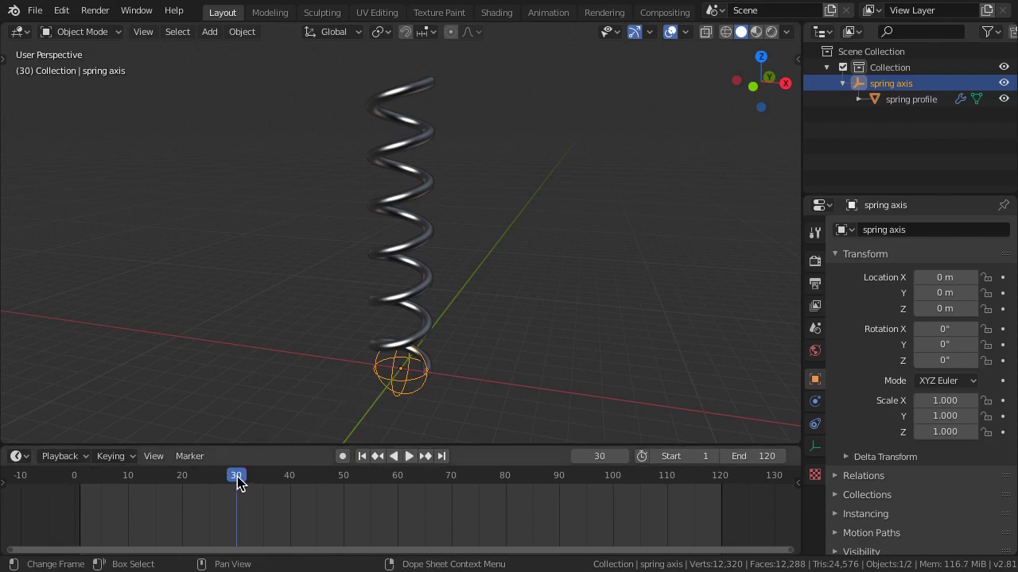
left_click(384, 302)
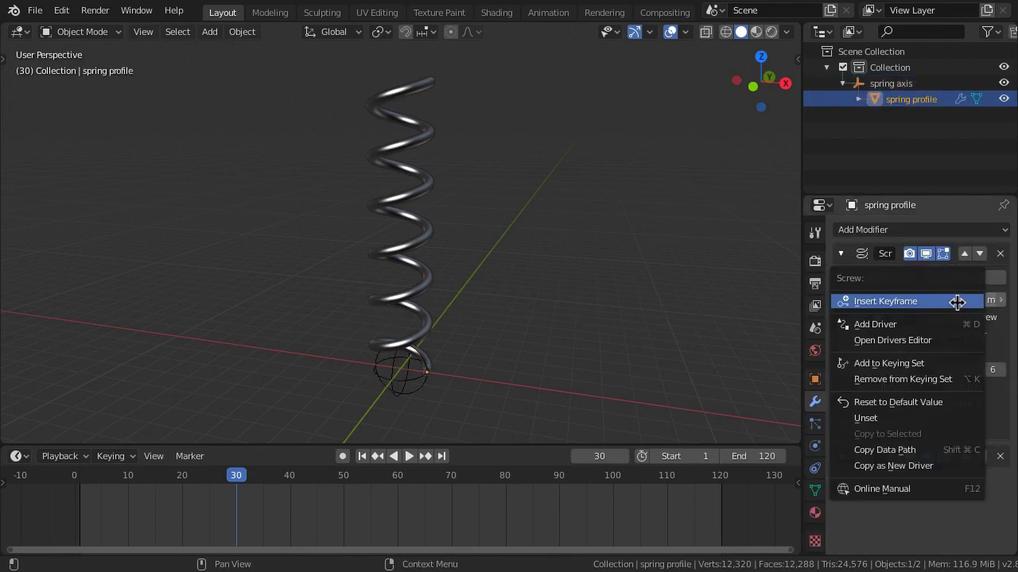
left_click(956, 302)
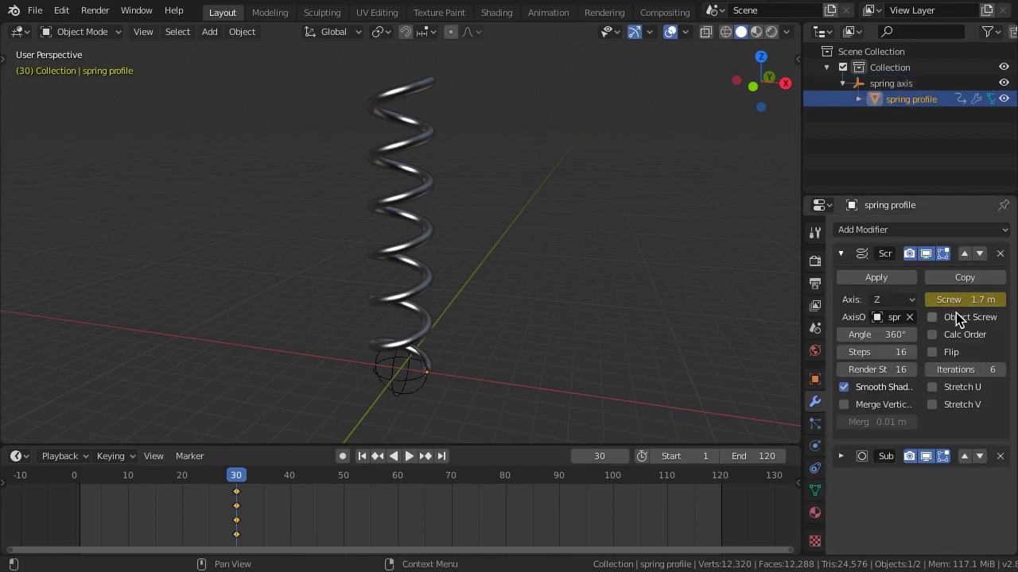
left_click(559, 477)
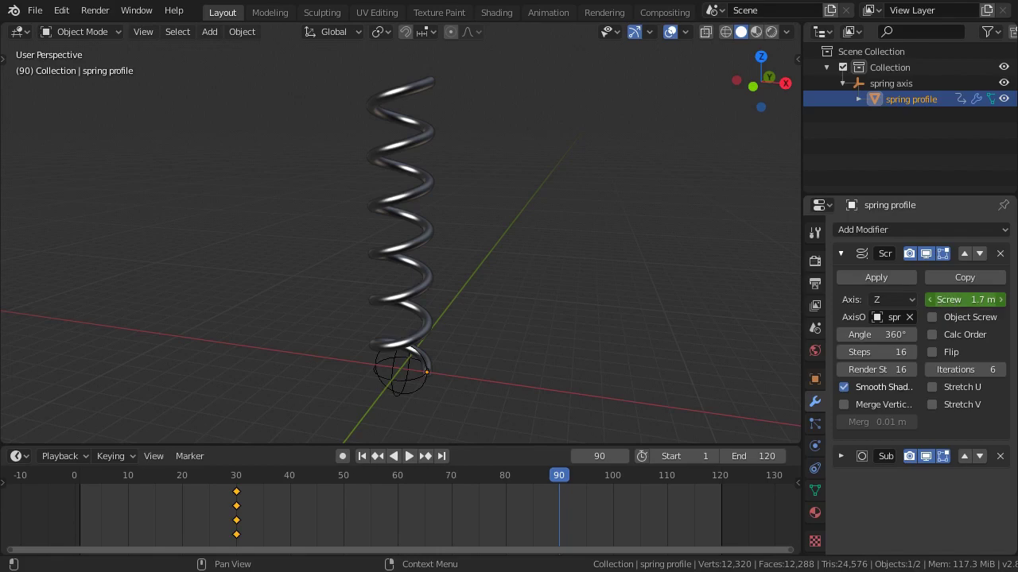
mouse_move(942, 300)
left_mouse_down()
mouse_move(926, 299)
mouse_move(951, 305)
left_mouse_up()
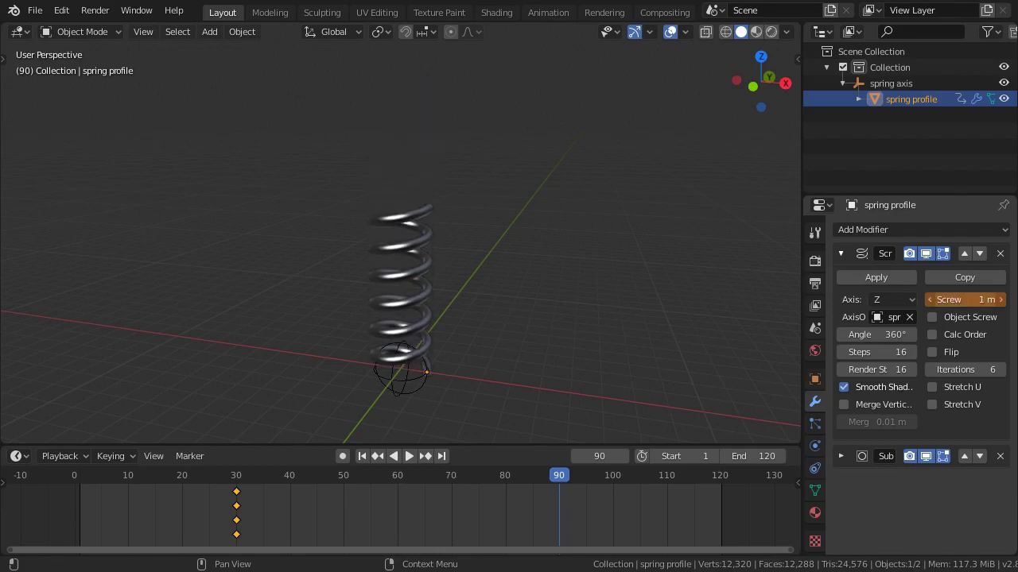
Key the 1 m Screw height at frame 90 and make the frame-30 key Elastic
right_click(956, 302)
left_click(956, 302)
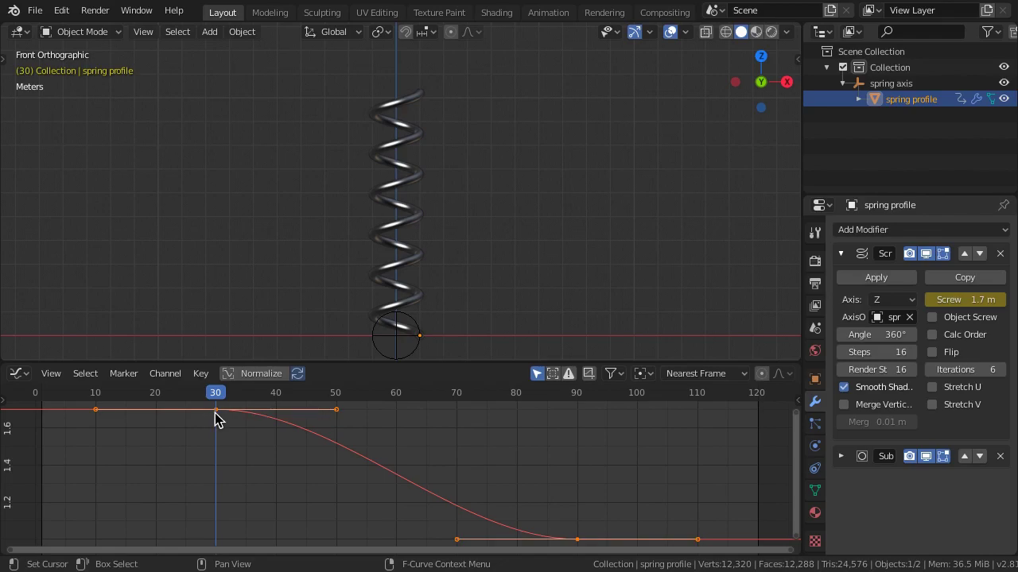
left_click(216, 412)
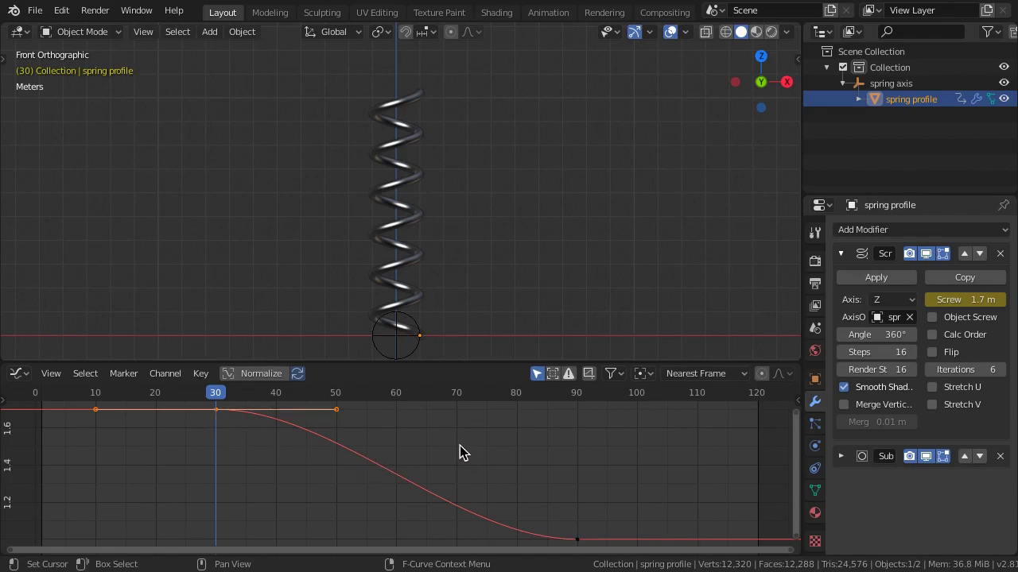
key("t")
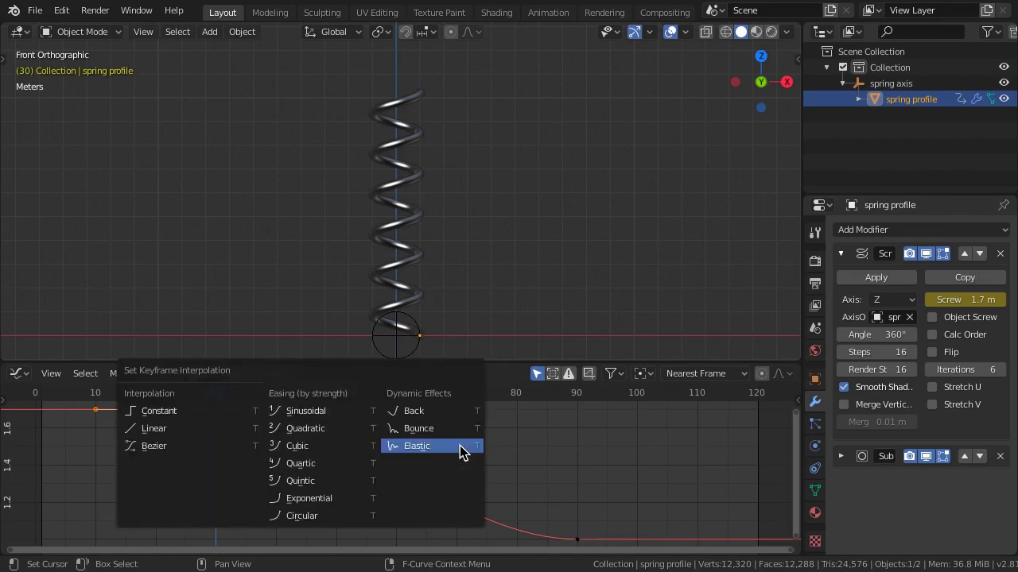
left_click(460, 447)
middle_click_drag(399, 412, 427, 436, "ctrl")
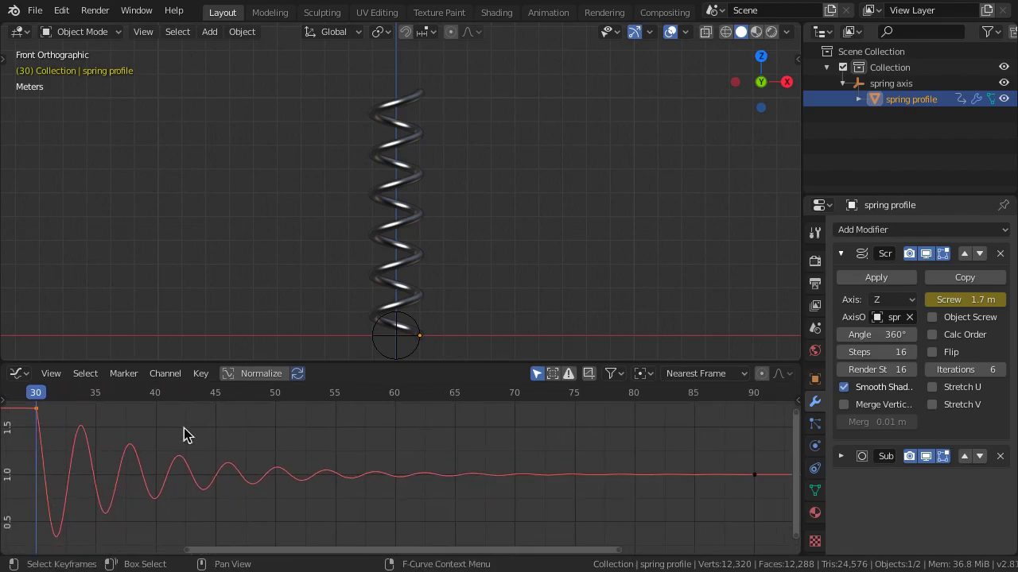
Tune the Screw's elastic key to amplitude 0.52 and period 8.6, previewing the playback
left_click(64, 399)
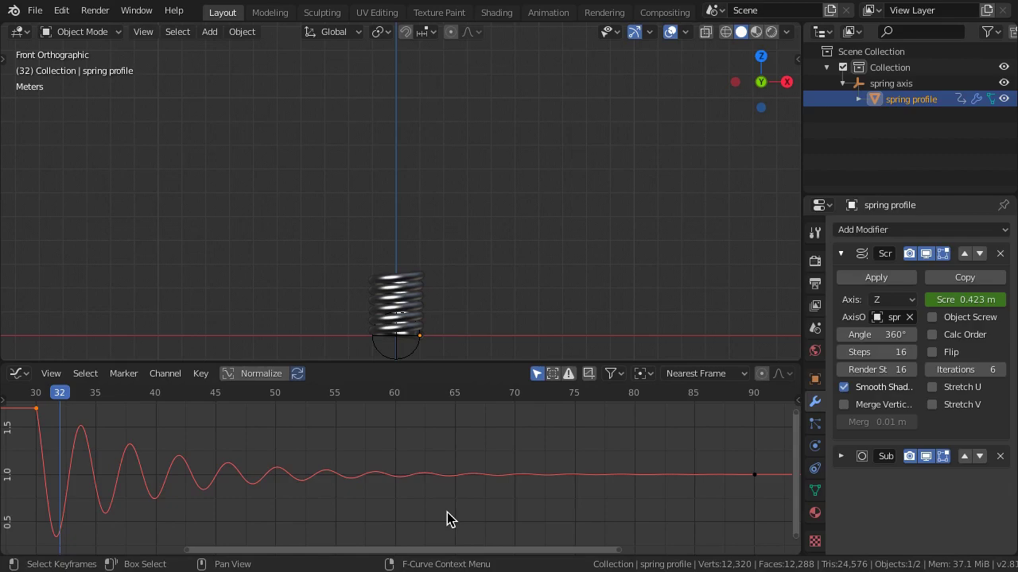
key("n")
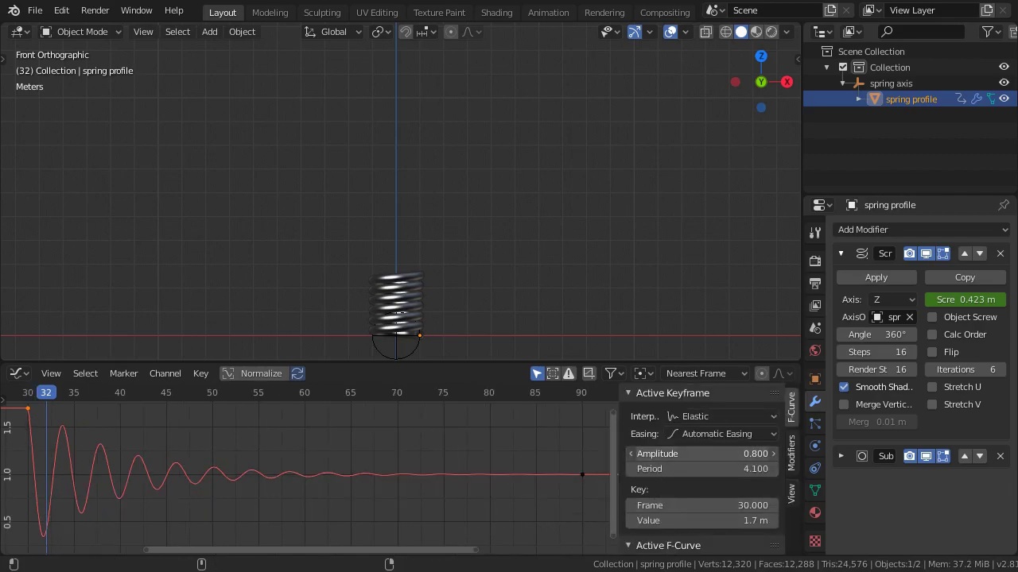
mouse_move(699, 453)
left_mouse_down()
mouse_move(652, 453)
mouse_move(676, 453)
left_mouse_up()
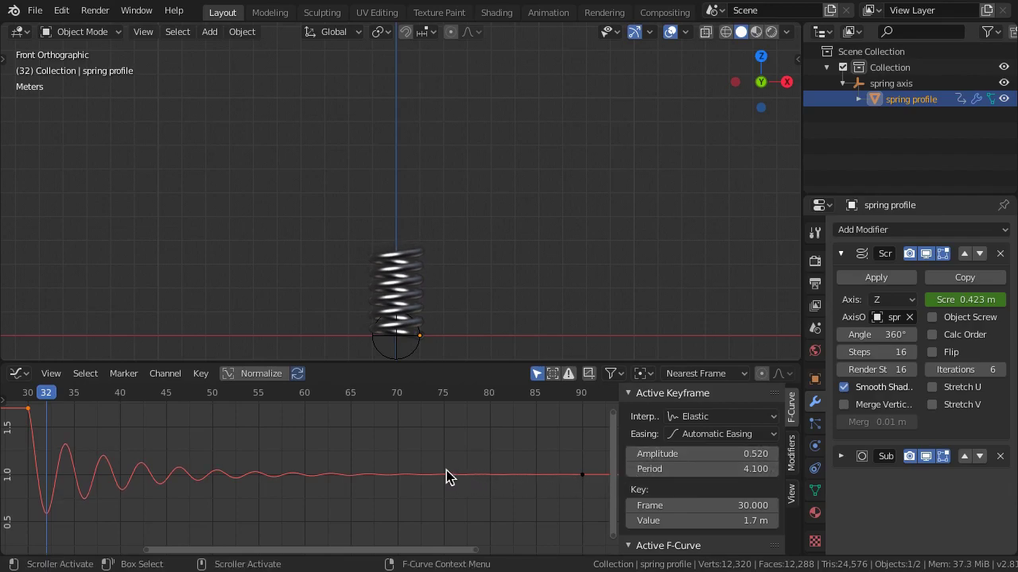
key("space")
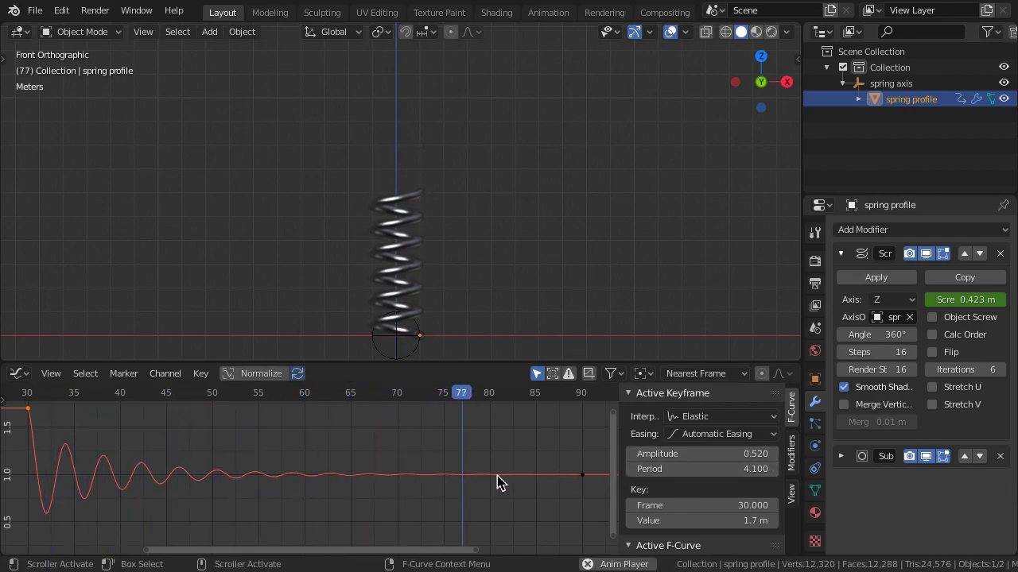
mouse_move(665, 469)
left_mouse_down()
mouse_move(719, 469)
mouse_move(691, 469)
left_mouse_up()
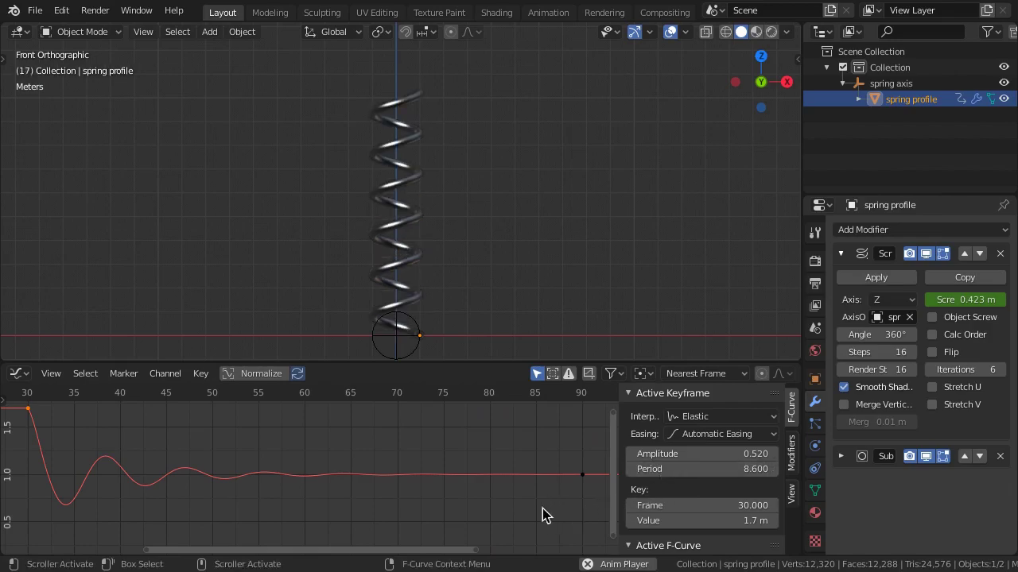
key("space")
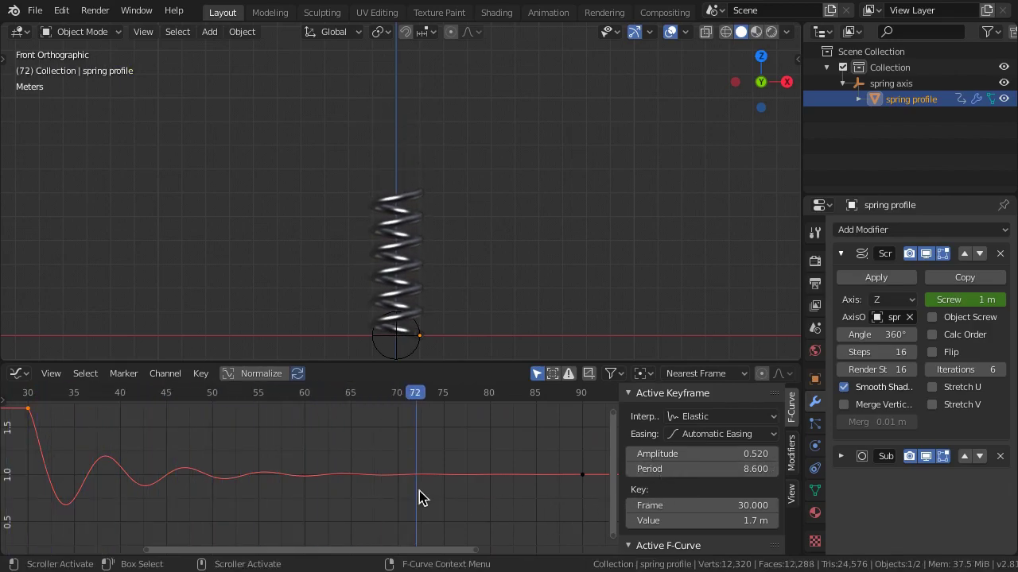
key("Up")
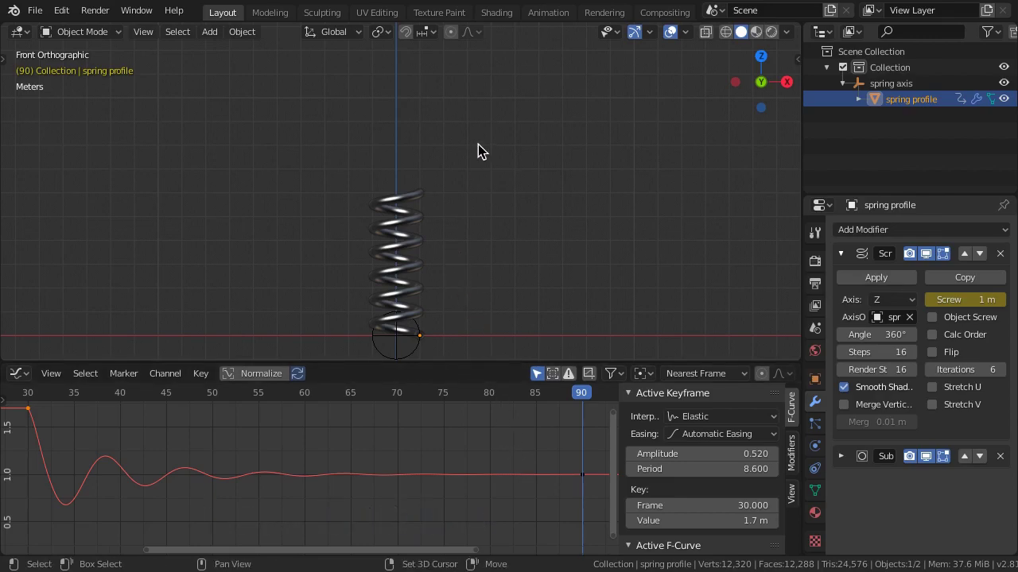
Add a cube scaled to 2 in X and Y and name it 'cheese'
key("shift+a")
left_click(533, 161)
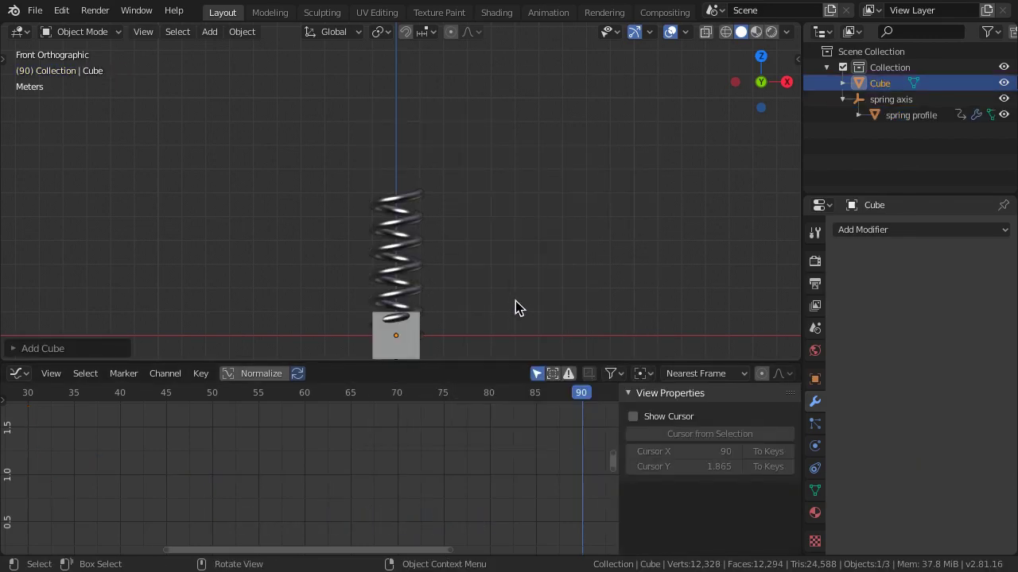
key("n")
left_click_drag(706, 262, 703, 241)
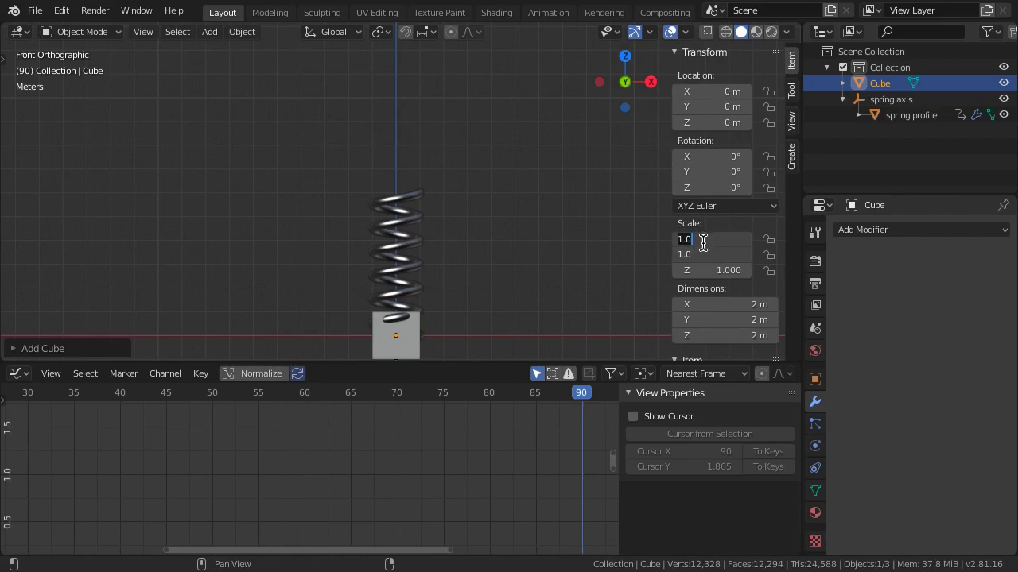
type("2")
key("Return")
key("F2")
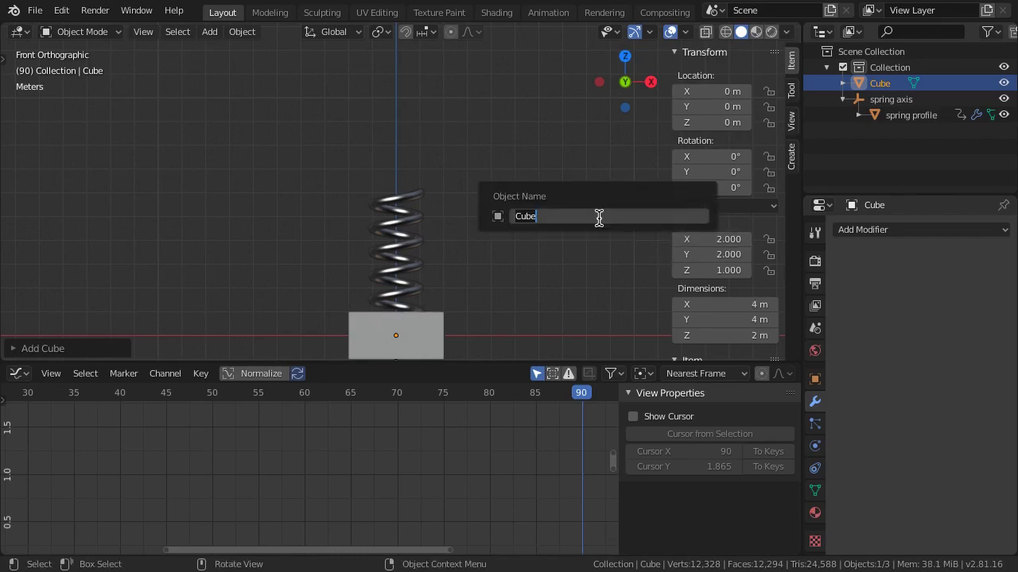
type("se")
key("Return")
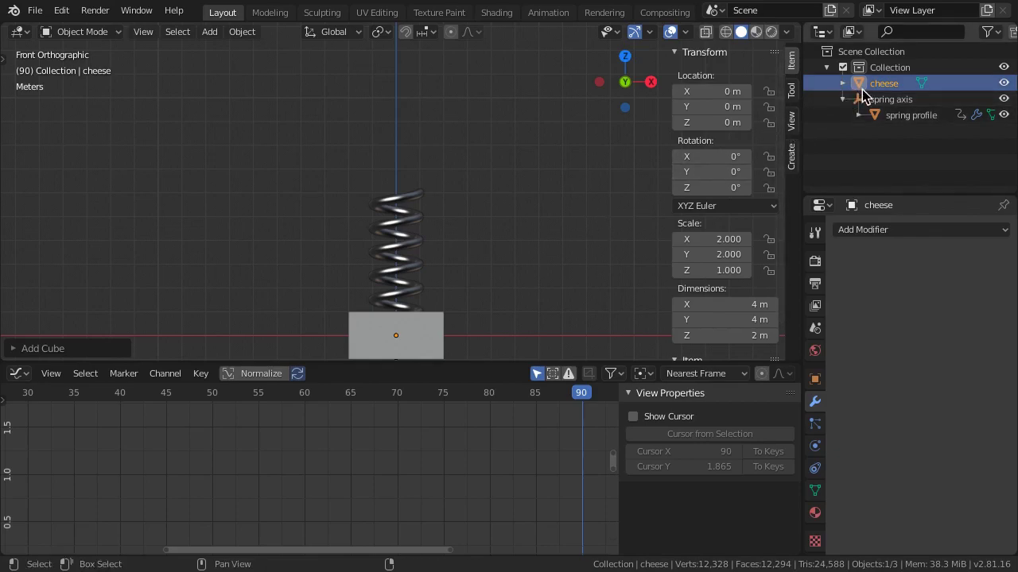
Parent cheese to spring axis and raise it to Location Z 7 m
left_click_drag(862, 83, 866, 108)
left_click(711, 122)
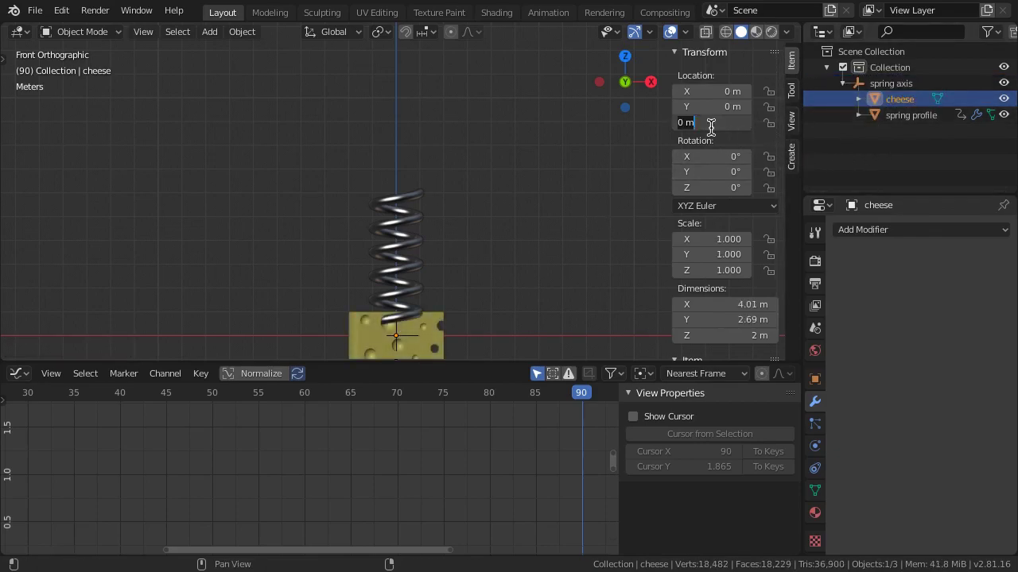
type("7")
key("Return")
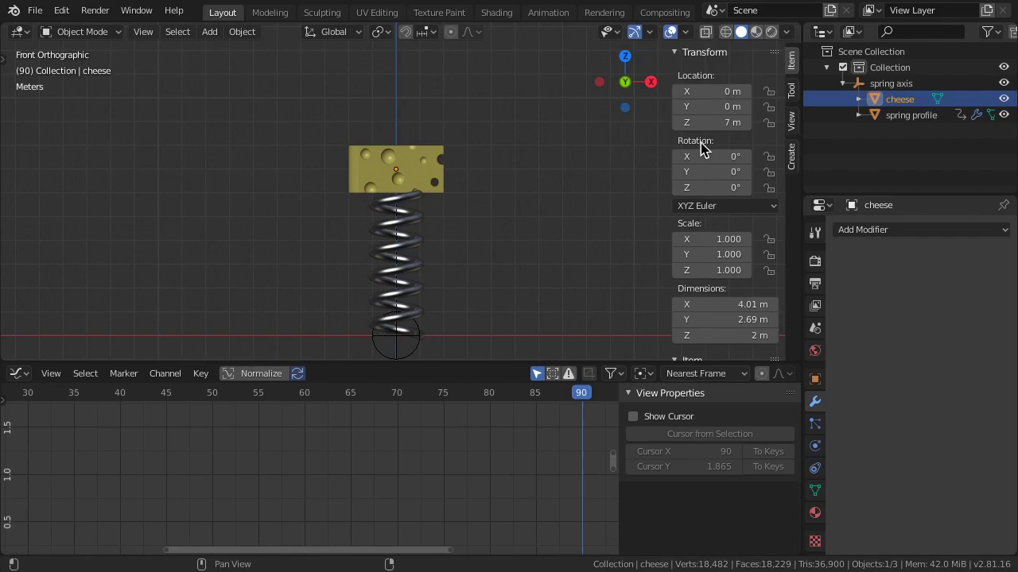
right_click(715, 123)
Key the cheese's Z location at 7 m on frame 90 and 11.2 m on frame 30
left_click(711, 129)
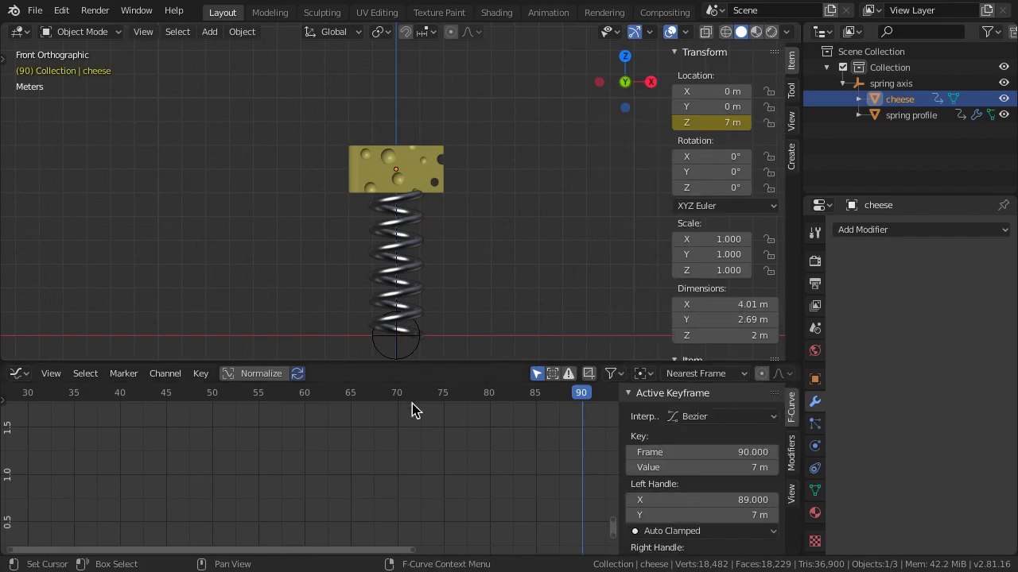
left_click(29, 402)
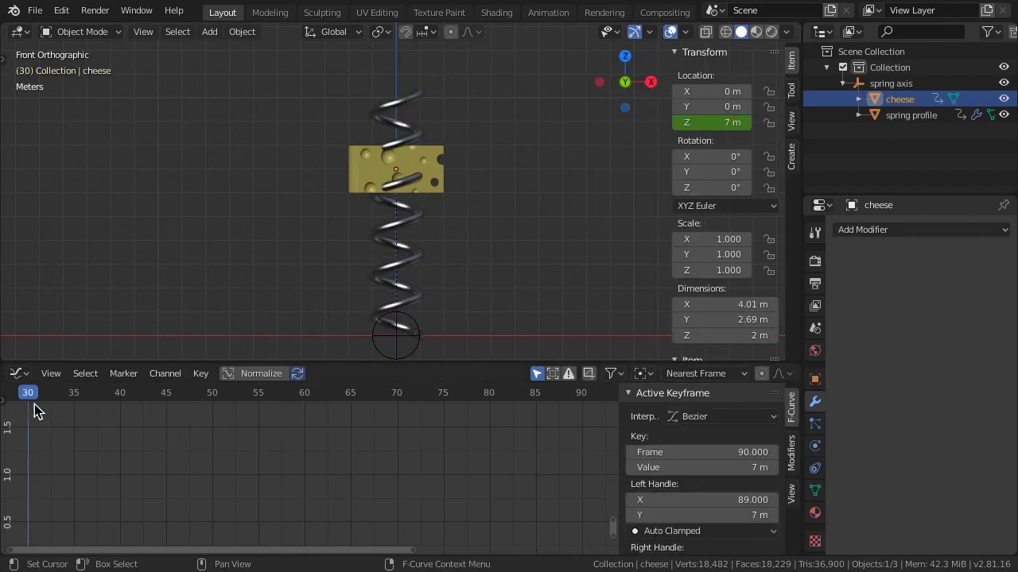
left_click(699, 123)
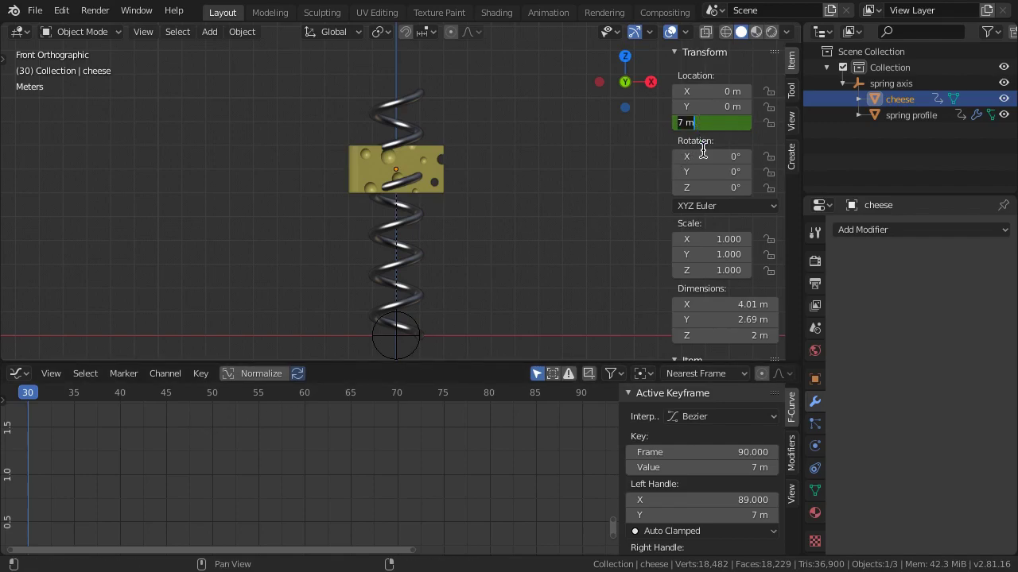
type("11.2")
key("Return")
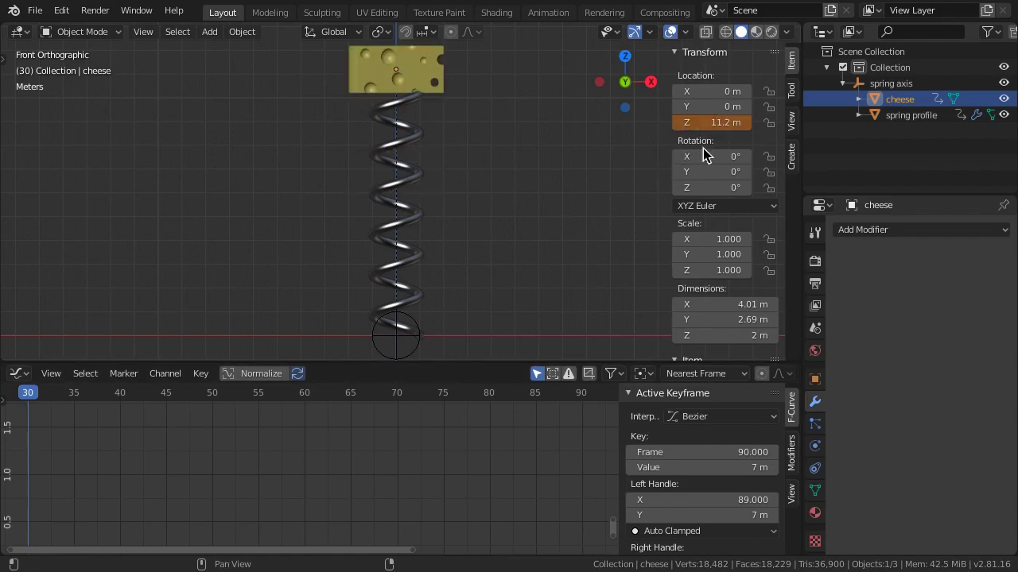
right_click(703, 124)
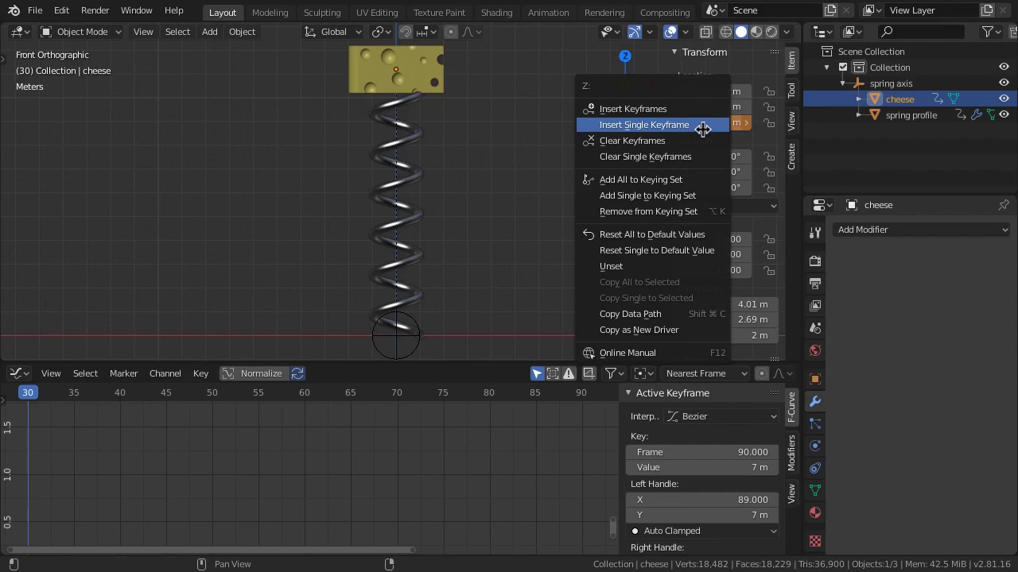
left_click(703, 125)
Give the cheese's frame-30 Z key Elastic interpolation in the Graph Editor
key("Home")
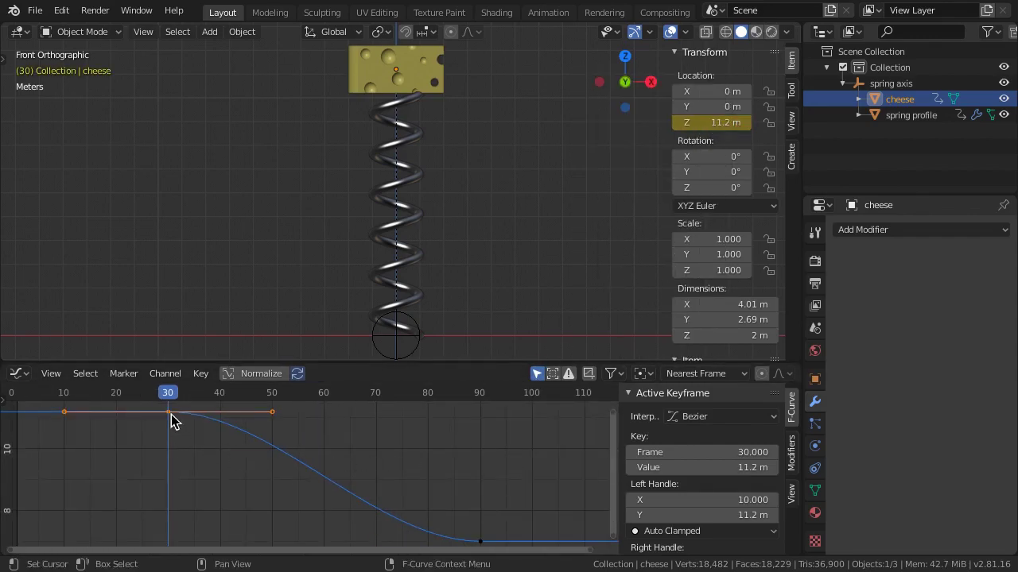
key("t")
left_click(301, 418)
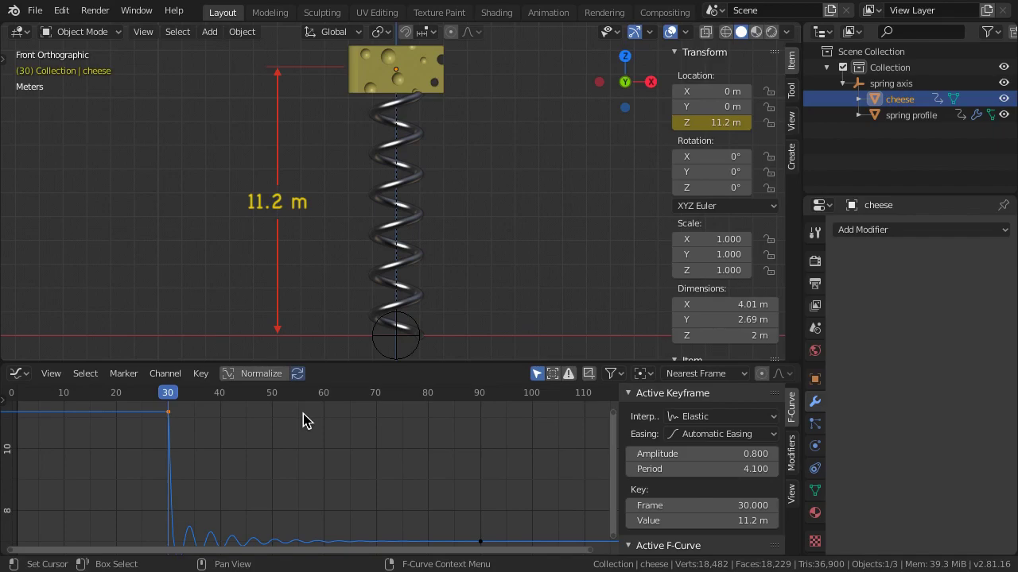
left_click(375, 325)
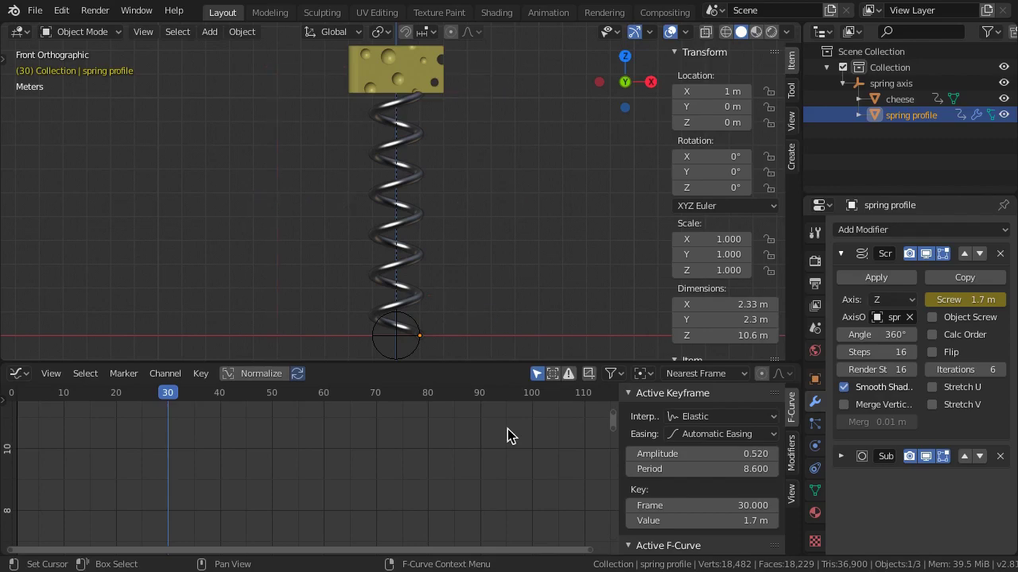
Copy the spring's 8.6 elastic period into the cheese key's Period
key("ctrl+c")
left_click(679, 472)
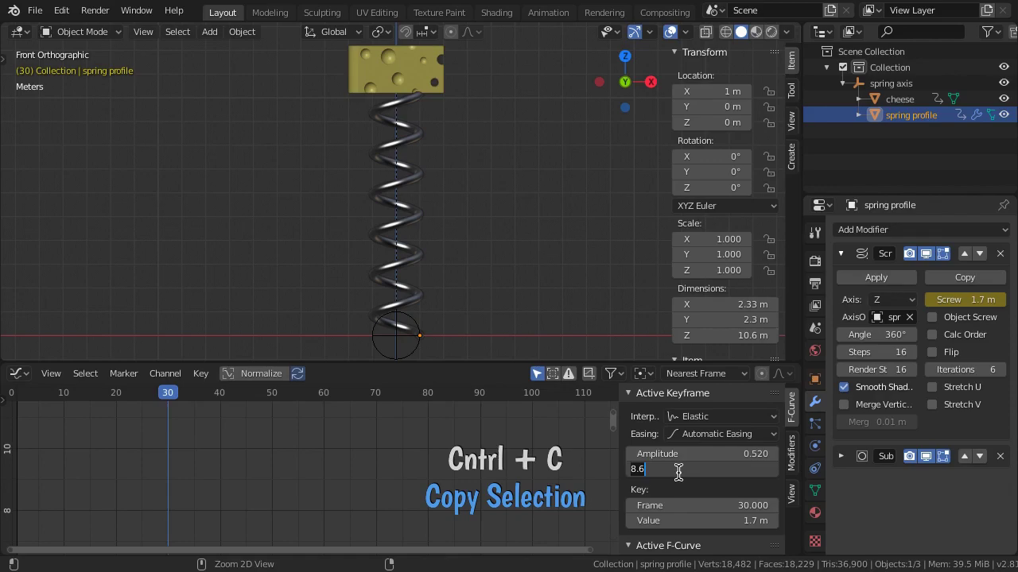
key("Return")
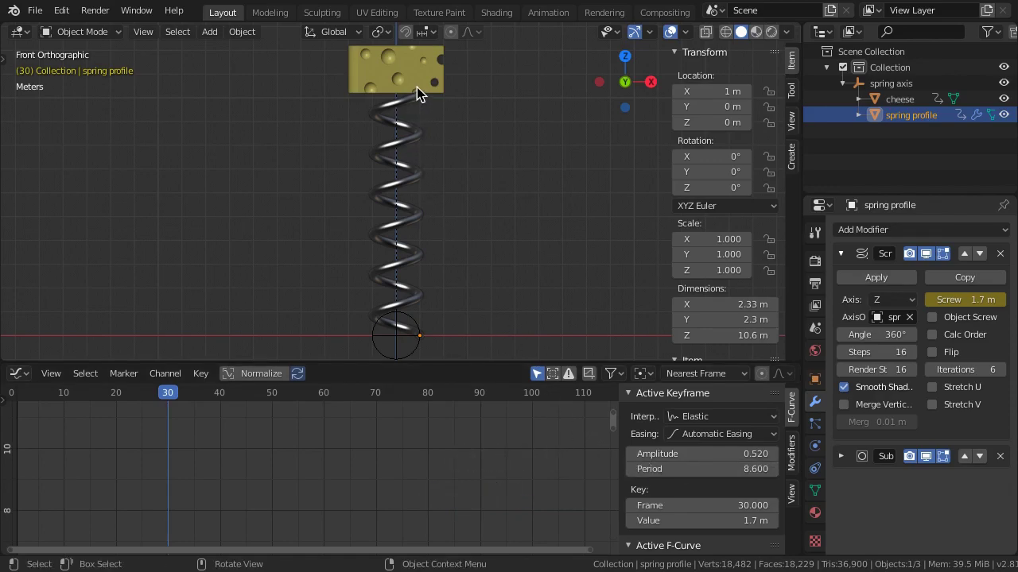
left_click(417, 87)
key("ctrl+v")
left_click(665, 471)
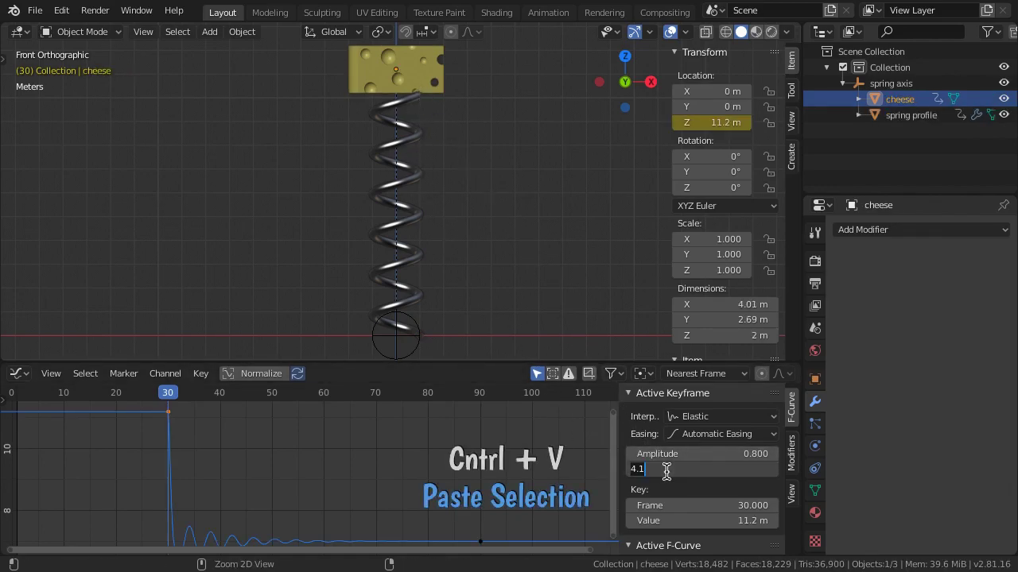
key("Escape")
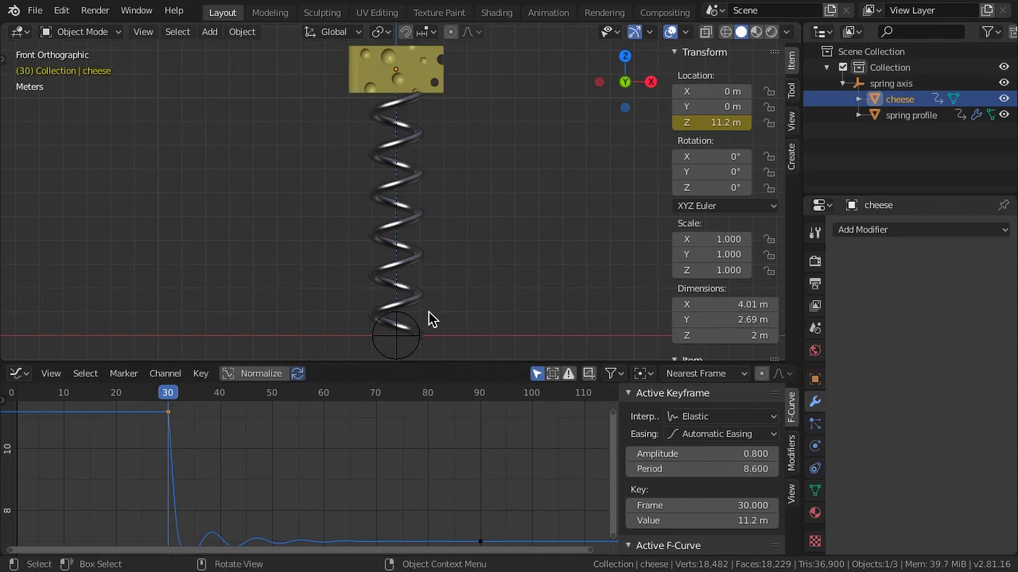
Set the cheese key's Amplitude to 0.52*6, giving 3.12
left_click(424, 308)
left_click(685, 455)
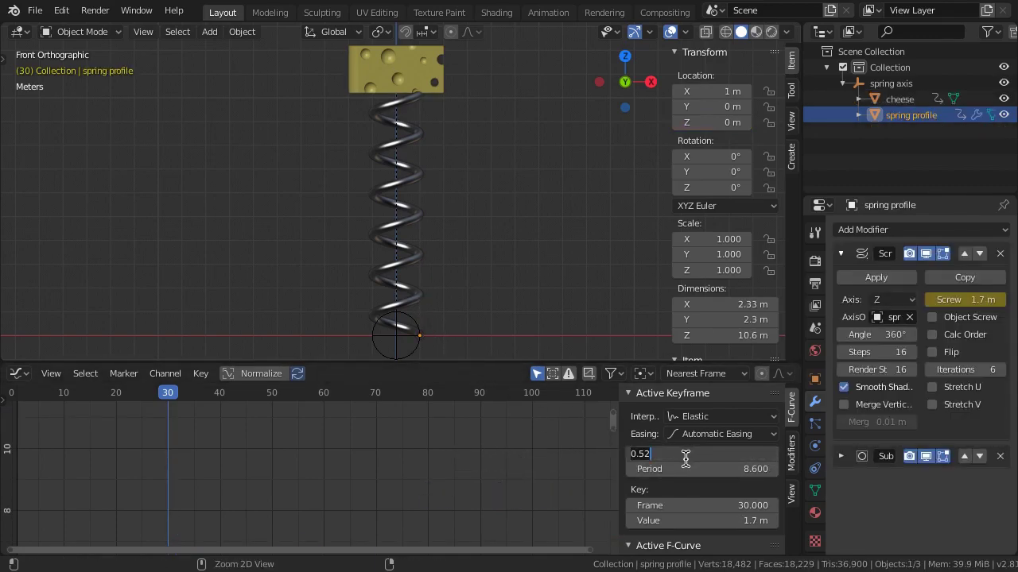
key("Return")
left_click(392, 76)
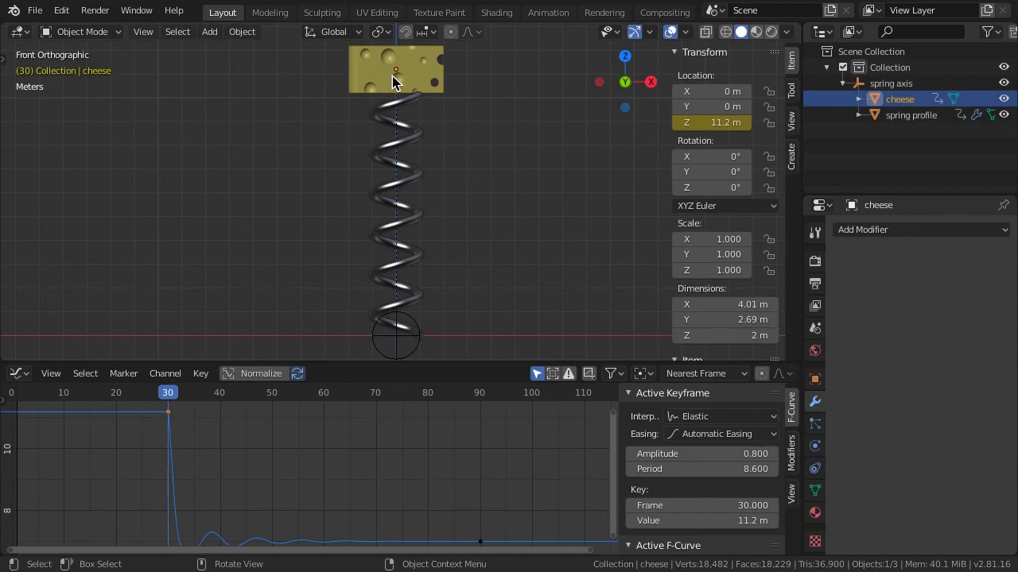
left_click(686, 454)
type("0.52*6")
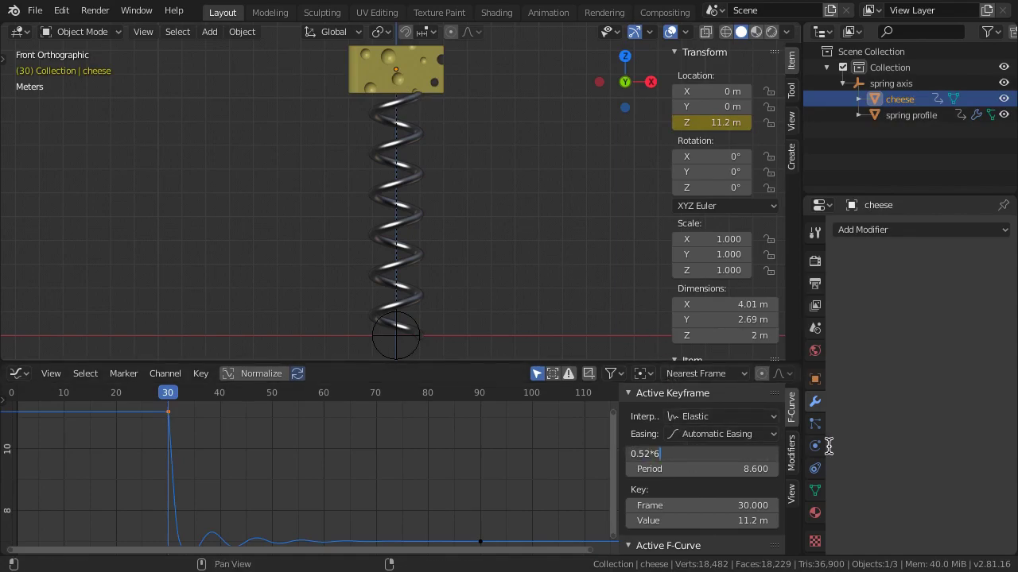
key("Return")
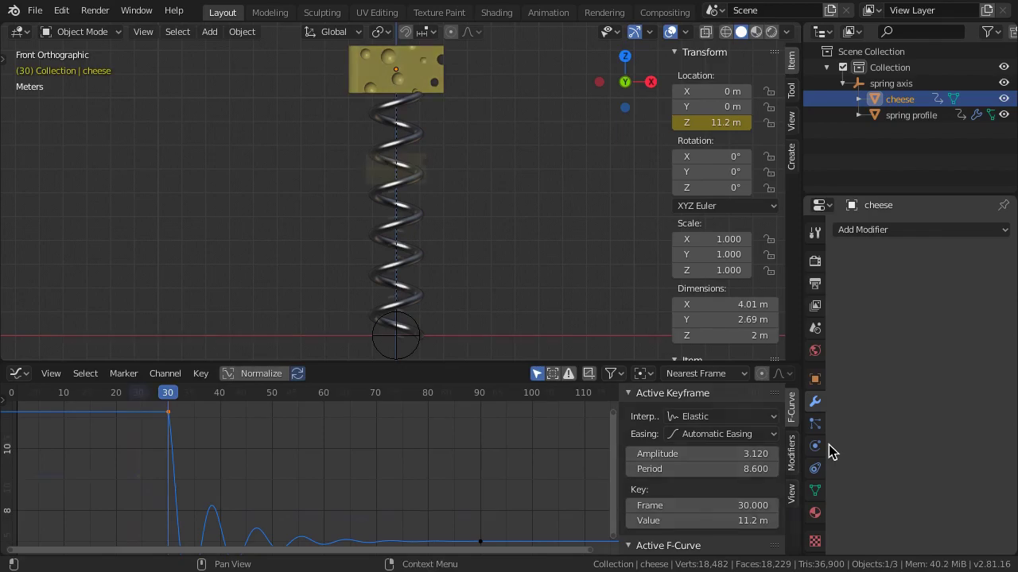
Key the cheese's Z location at 17.97 m on frame 26
key("n")
key("Home")
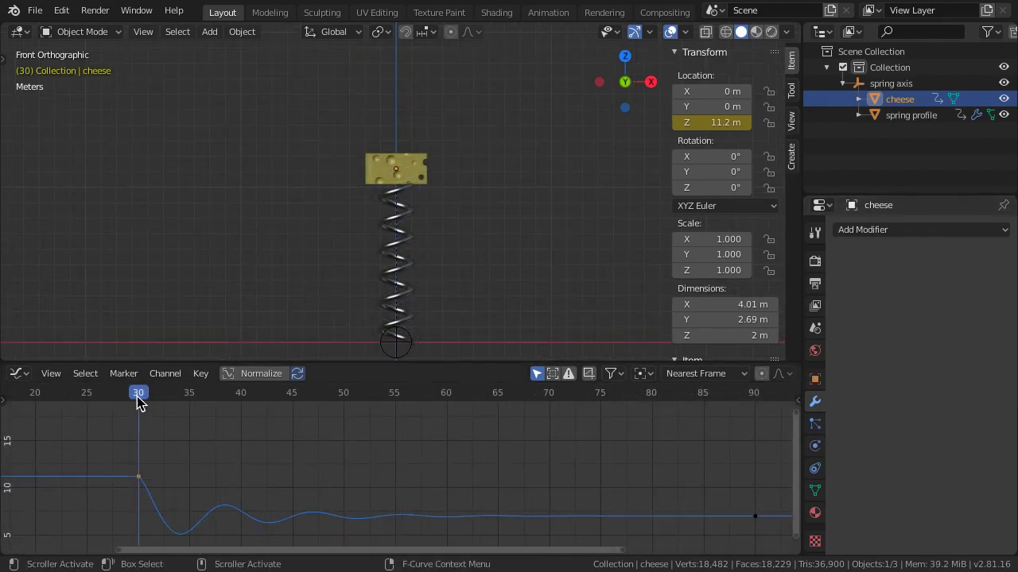
left_click_drag(137, 396, 99, 402)
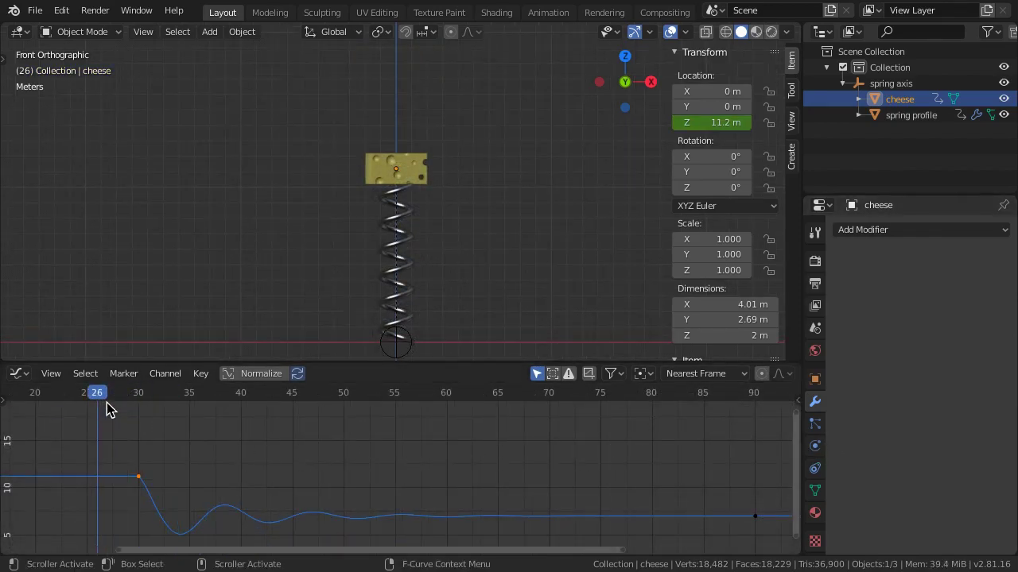
left_click_drag(706, 124, 763, 124)
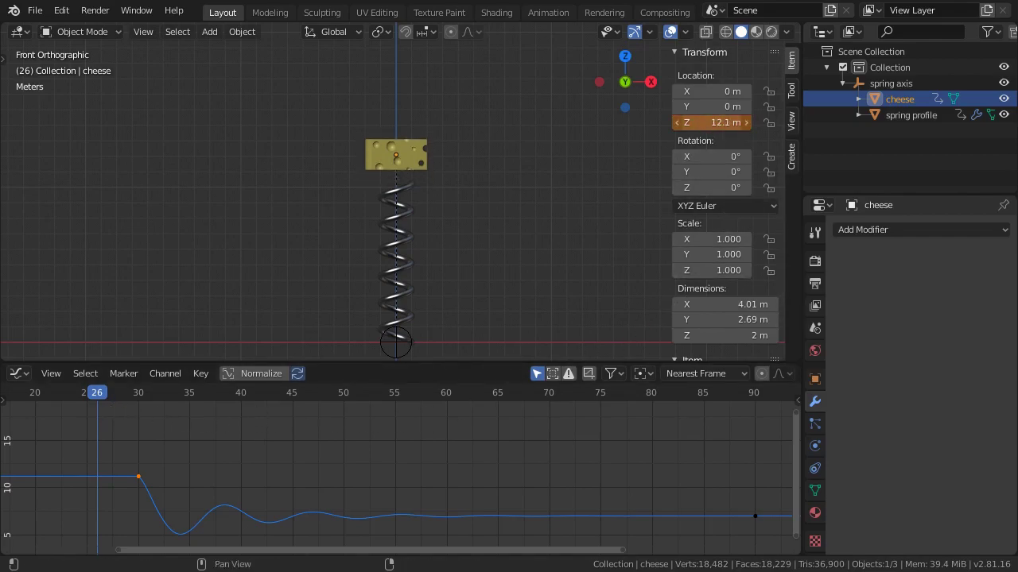
right_click(709, 124)
left_click(707, 124)
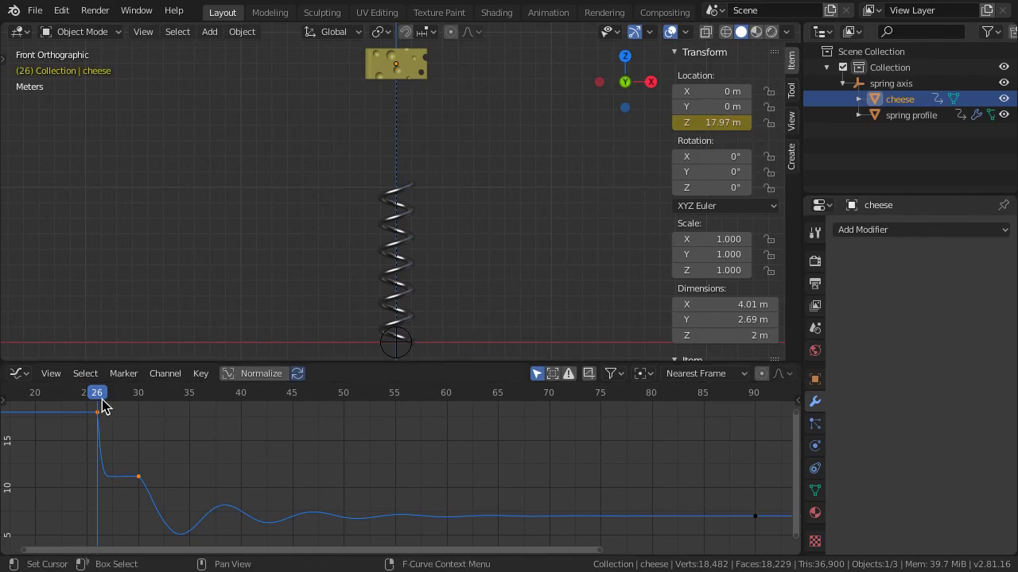
Make the frame-26 key Bezier and adjust the handles so the fall starts sooner
key("t")
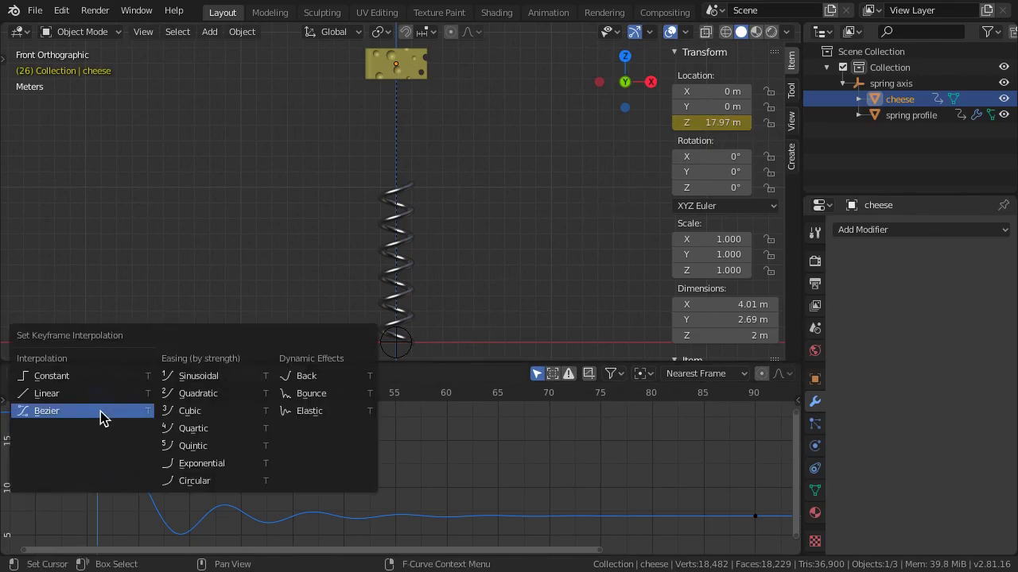
left_click(101, 419)
left_click_drag(113, 419, 116, 416)
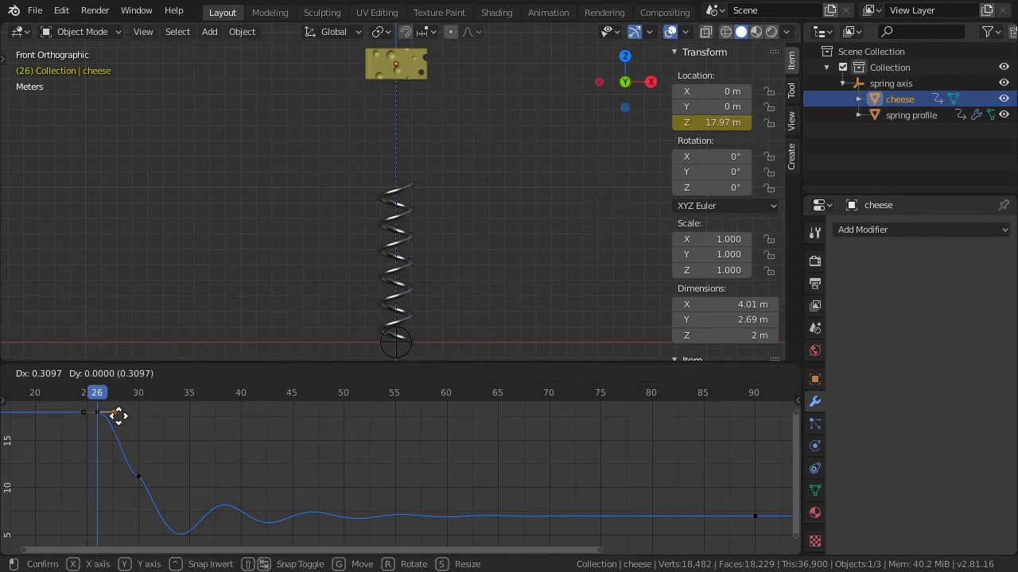
left_click(132, 477)
key("g")
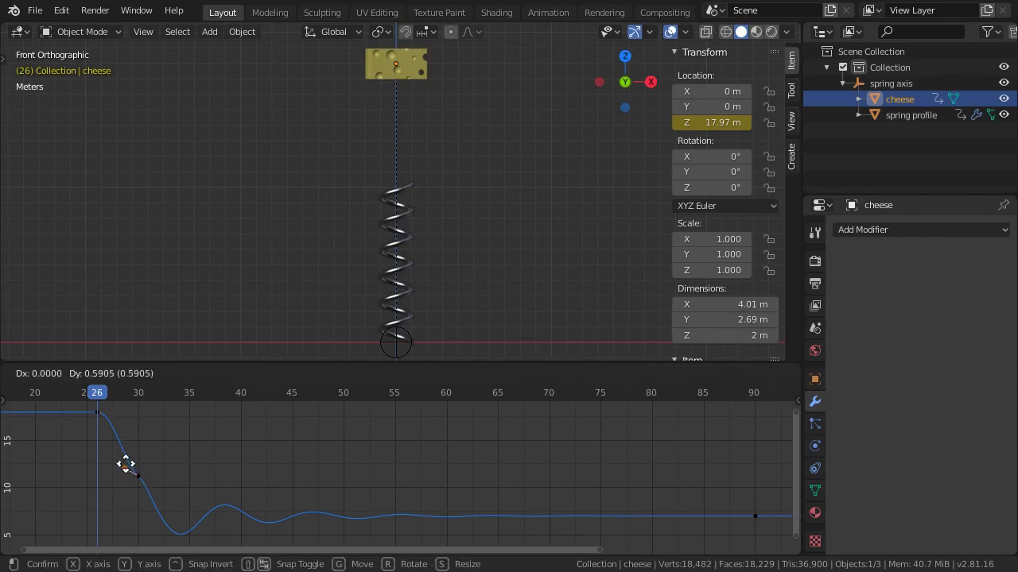
left_click(151, 461)
key("space")
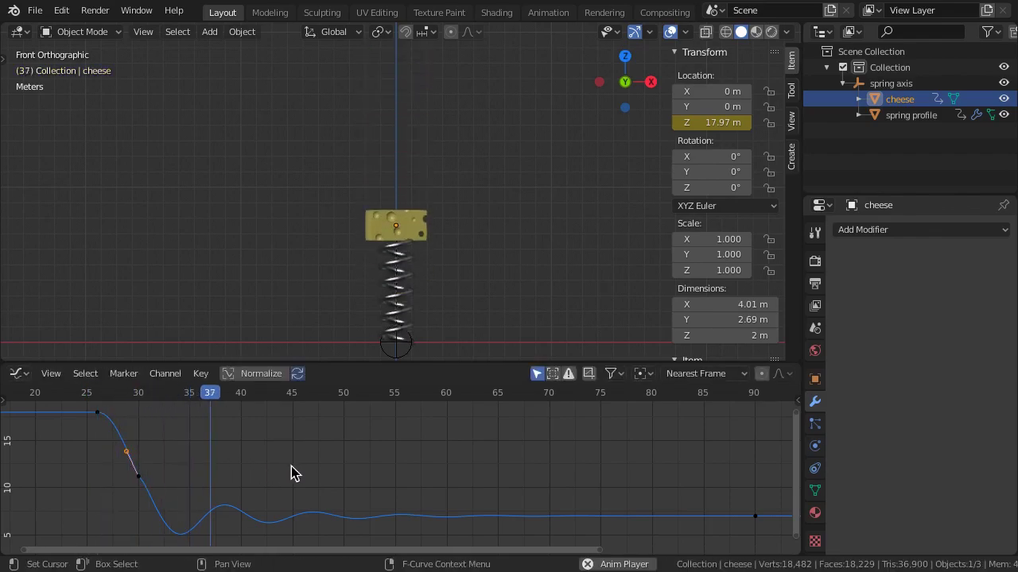
Set a preview range of about frames 22–80, orbit to perspective, and hide overlays
key("p")
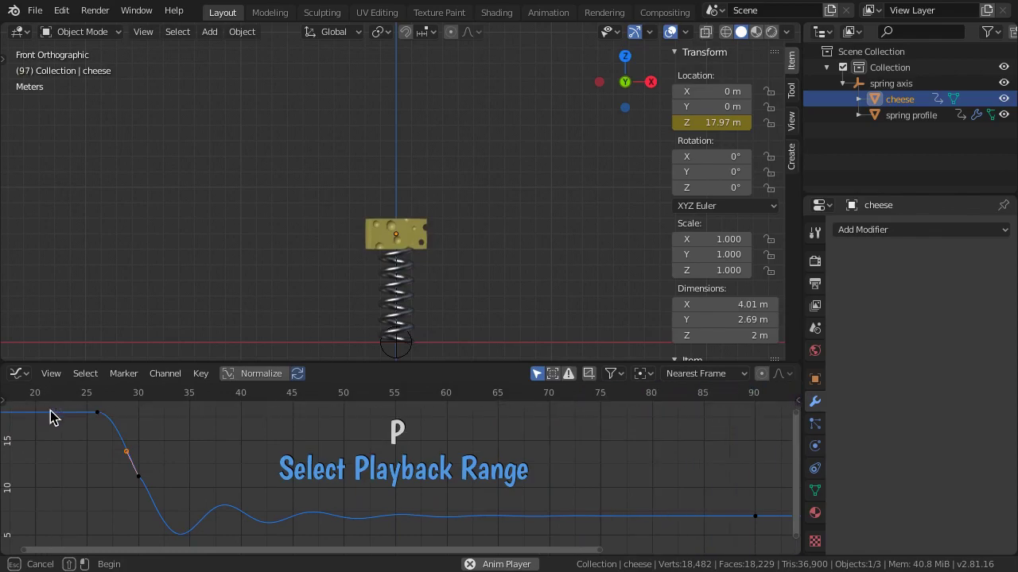
left_click_drag(46, 407, 652, 555)
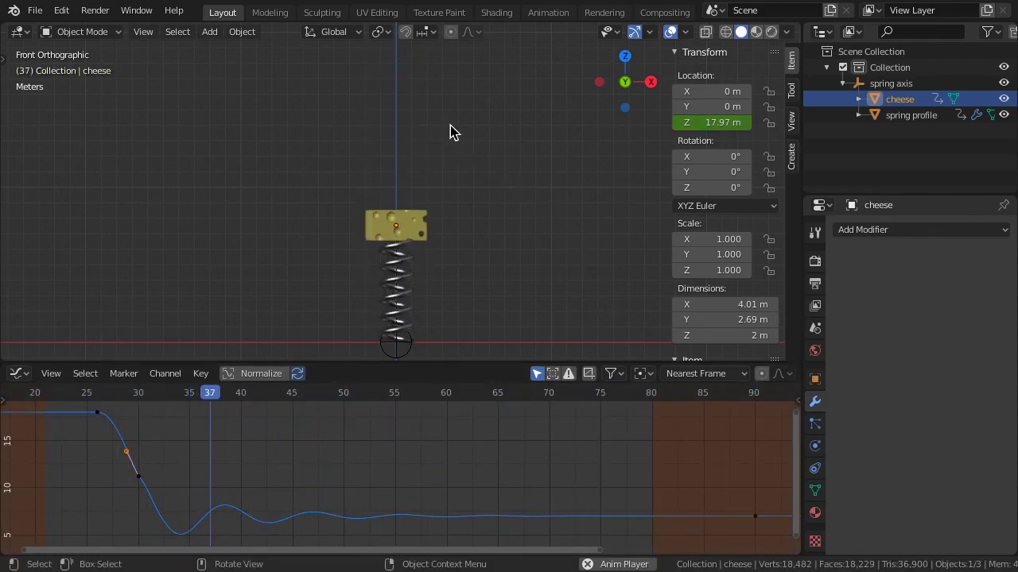
middle_click_drag(450, 132, 389, 154)
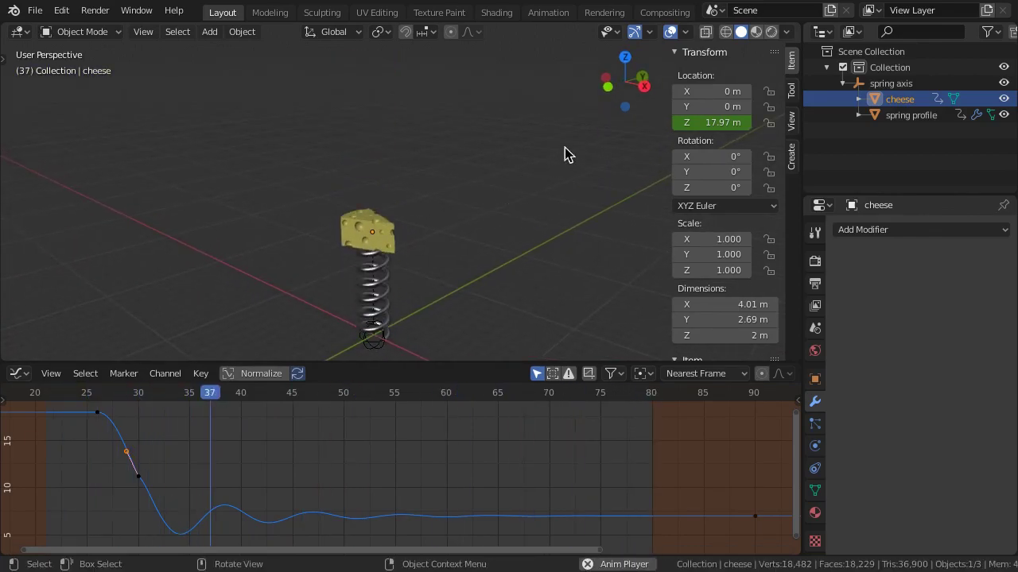
left_click(670, 32)
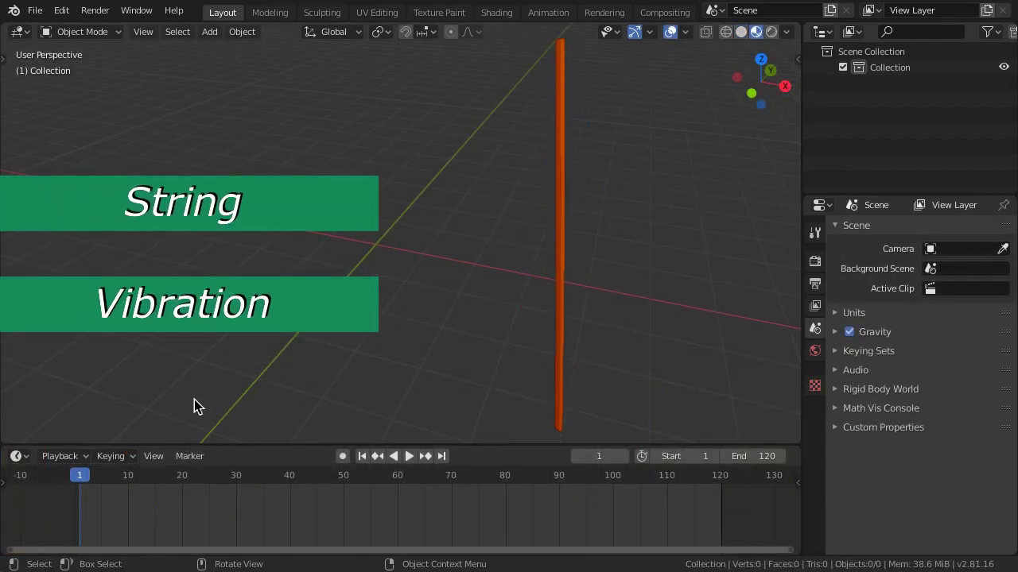
Add a Bezier curve, scale it up by 3, and apply the scale
key("shift+a")
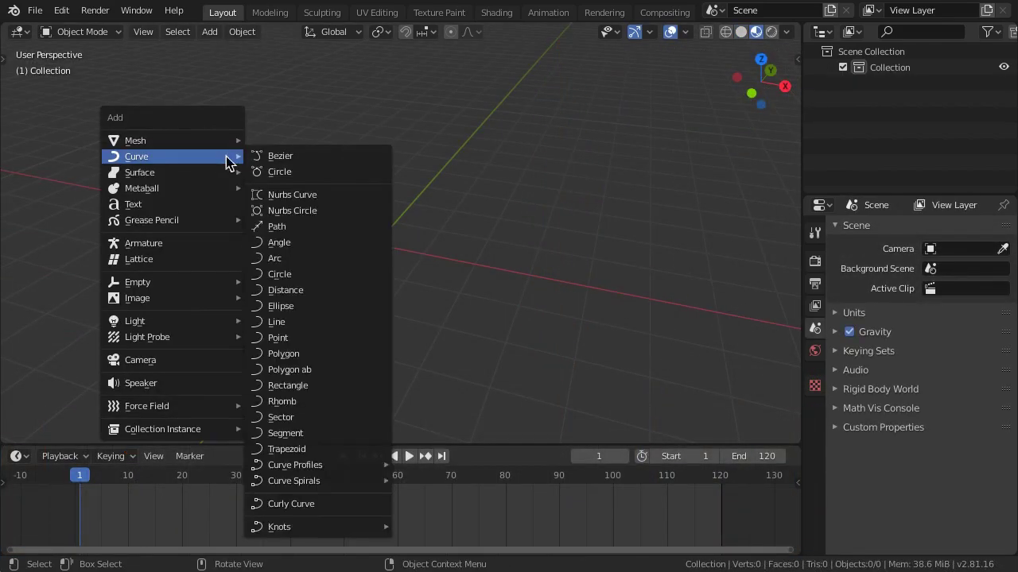
left_click(310, 157)
type("s")
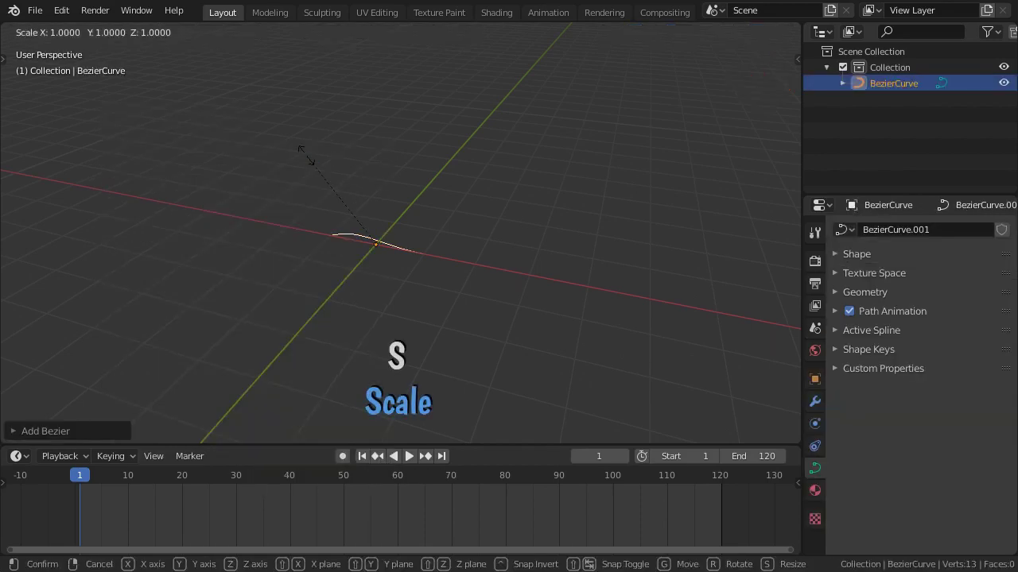
type("3")
key("Return")
key("ctrl+a")
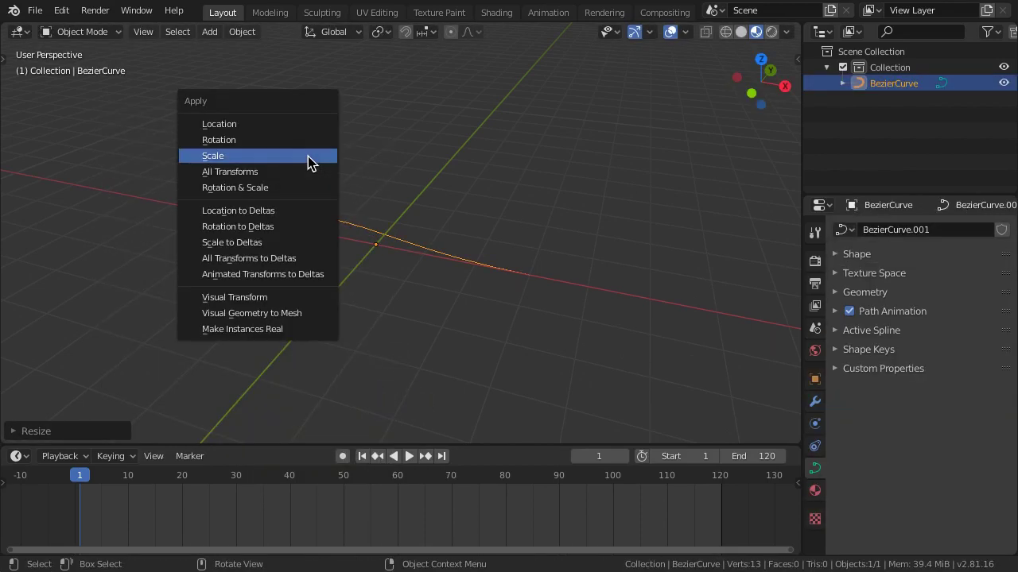
left_click(309, 157)
In top view, set the curve points' mean radius to 1 and their handles to Vector
key("Tab")
key("KP_7")
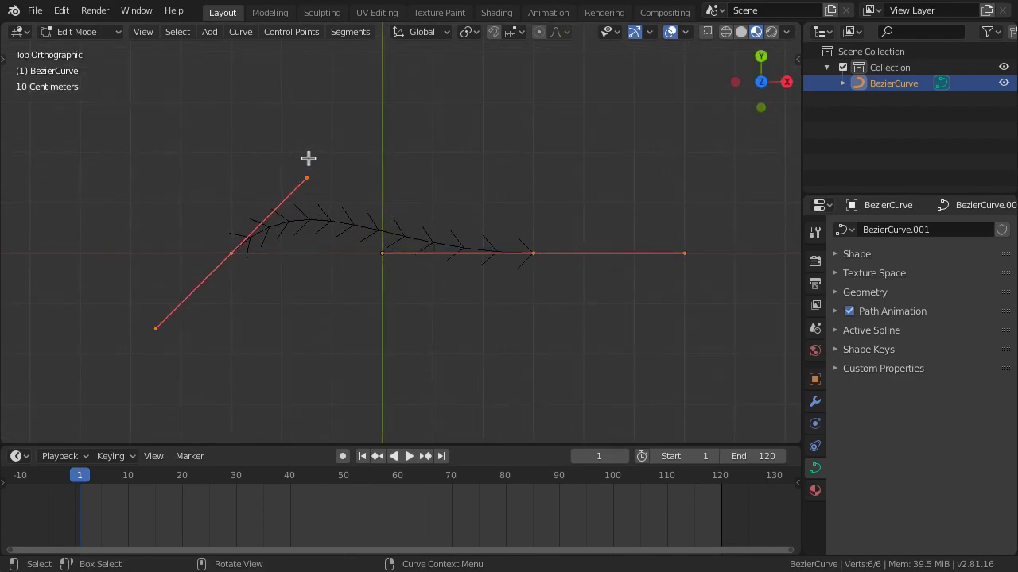
key("n")
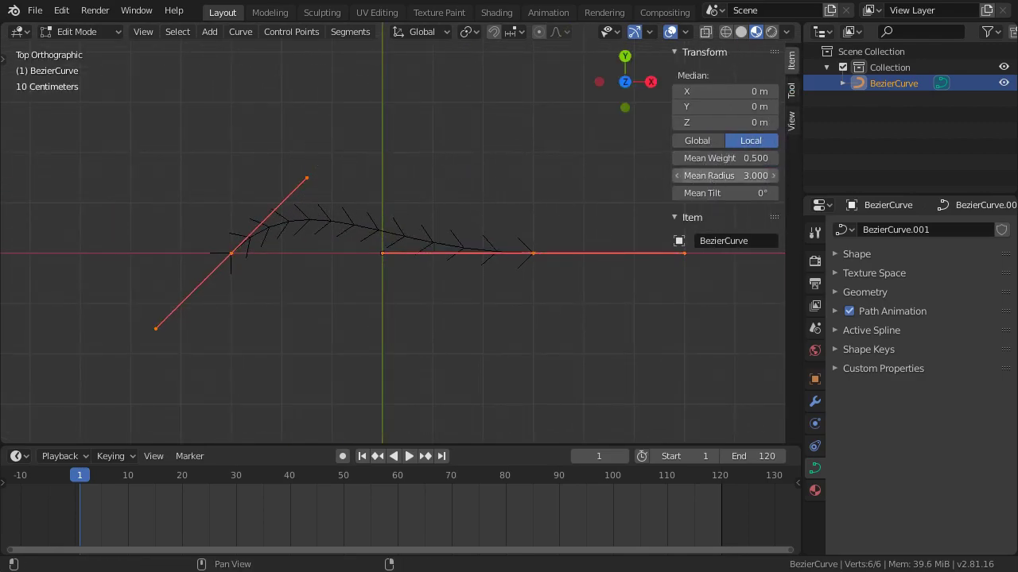
double_click(685, 175)
type("1.000")
key("Return")
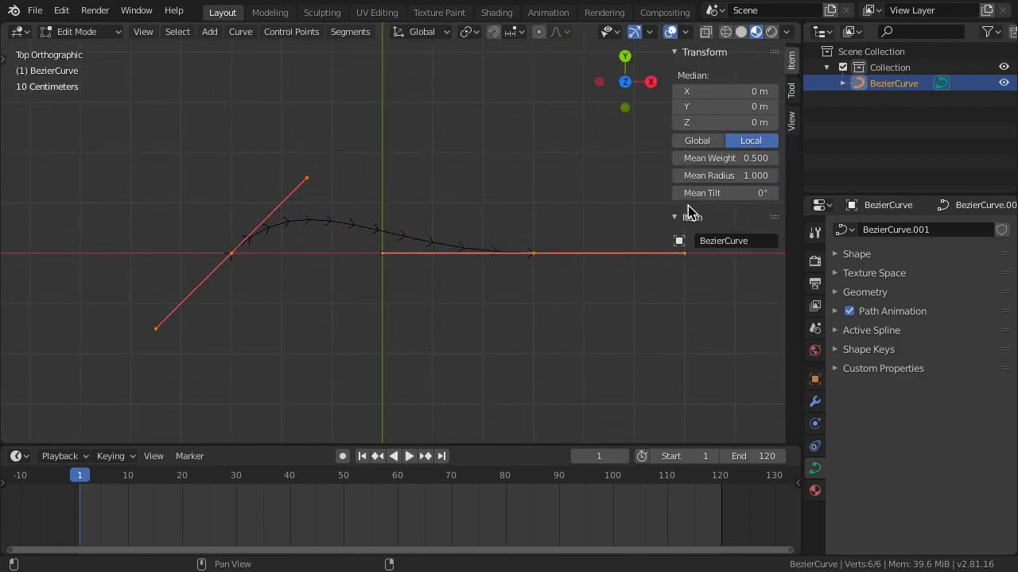
key("n")
key("v")
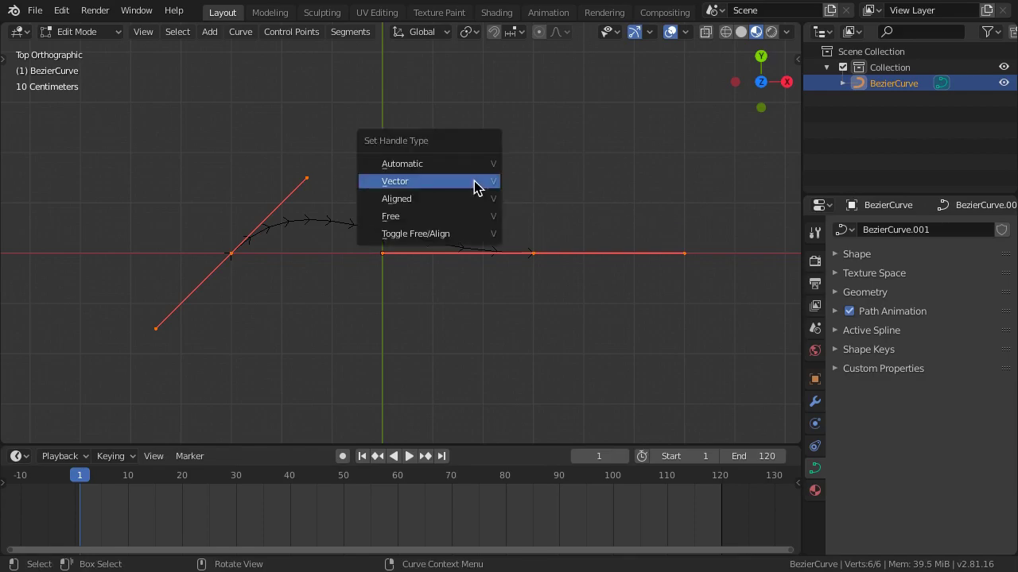
left_click(475, 183)
Subdivide the curve to nine points and scale the outer points wider around the median point
right_click(474, 183)
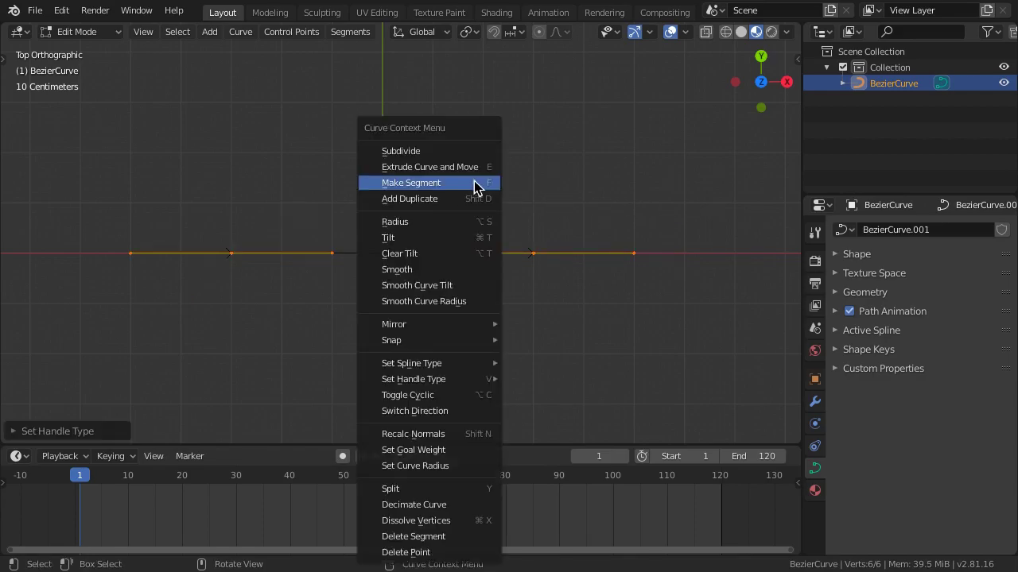
left_click(467, 152)
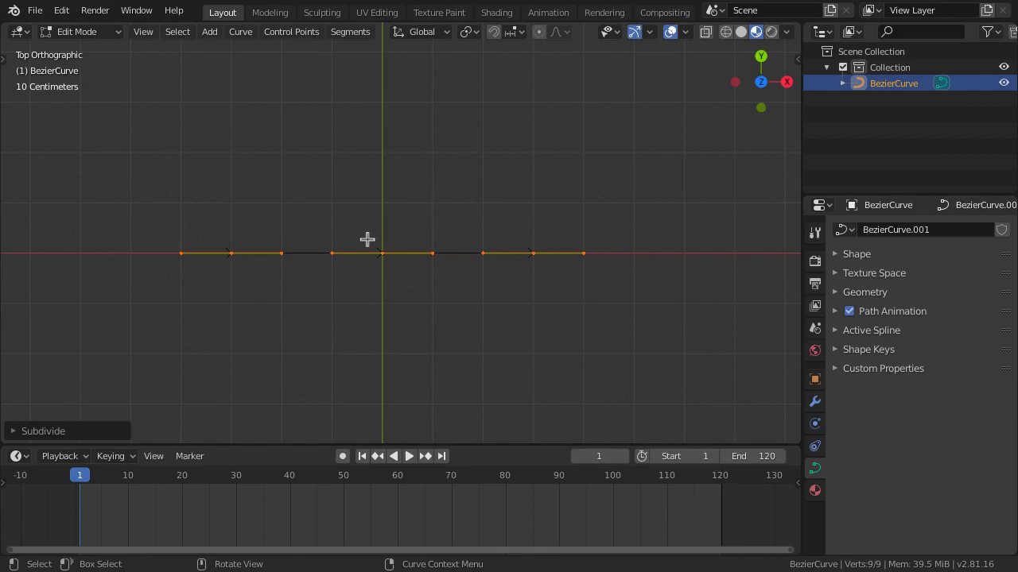
middle_click_drag(363, 257, 361, 200, "ctrl")
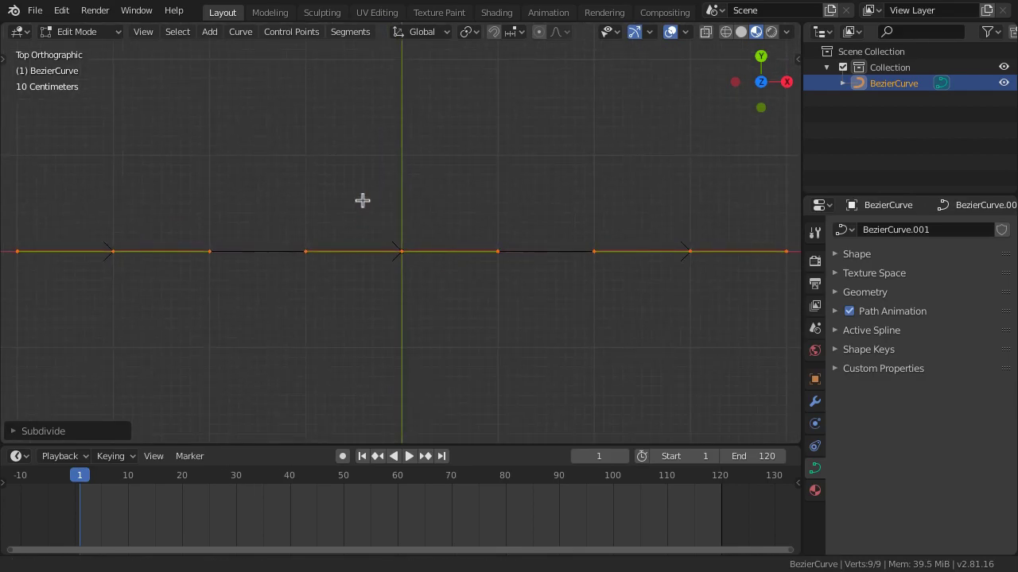
left_click(477, 37)
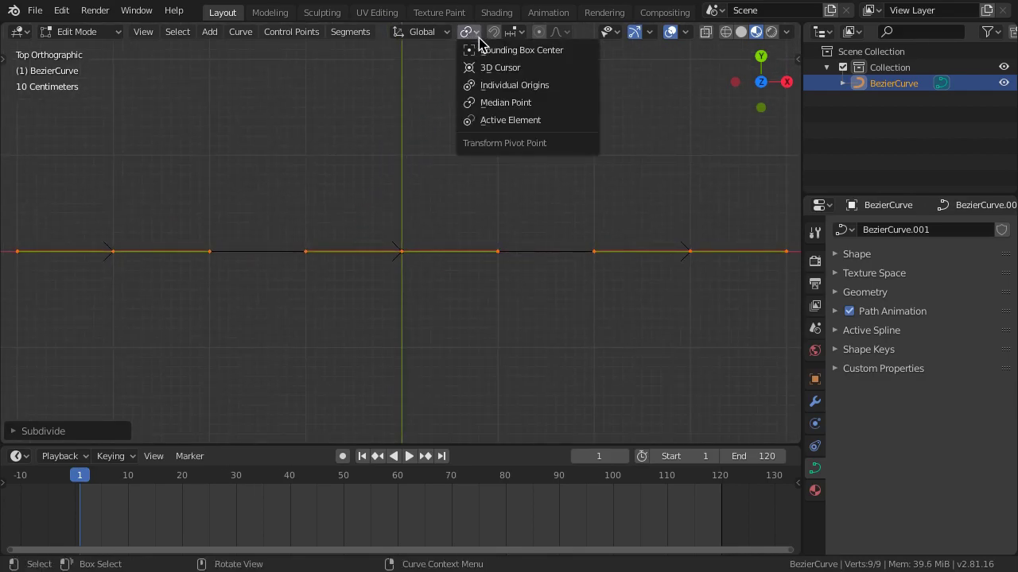
left_click(564, 104)
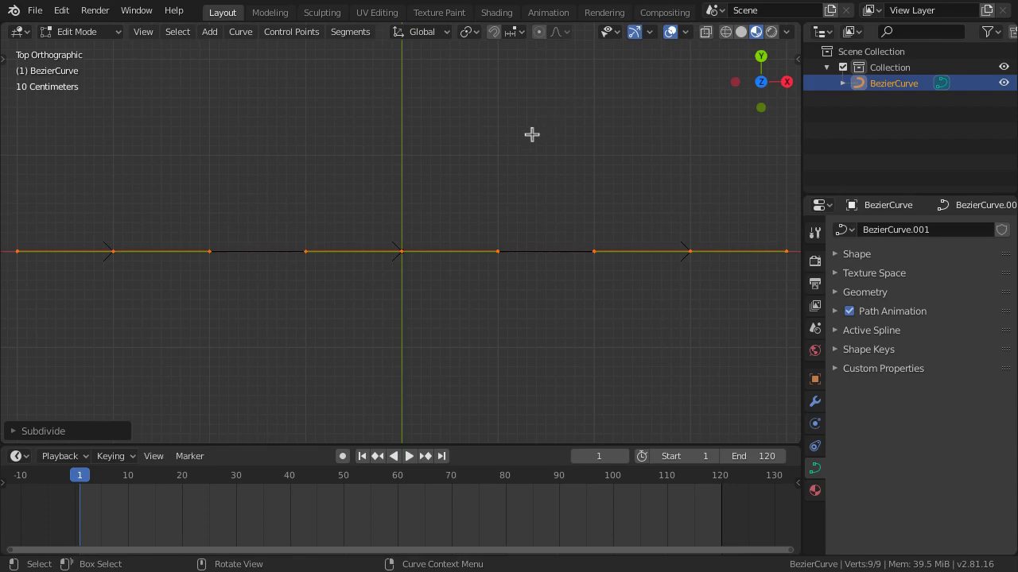
left_click(208, 256)
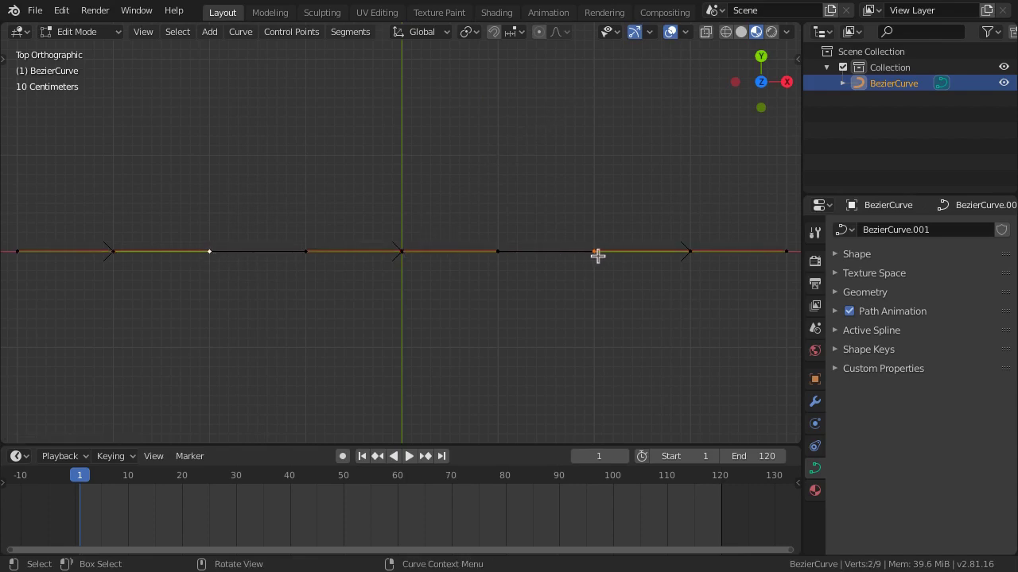
key("s")
left_click(700, 288)
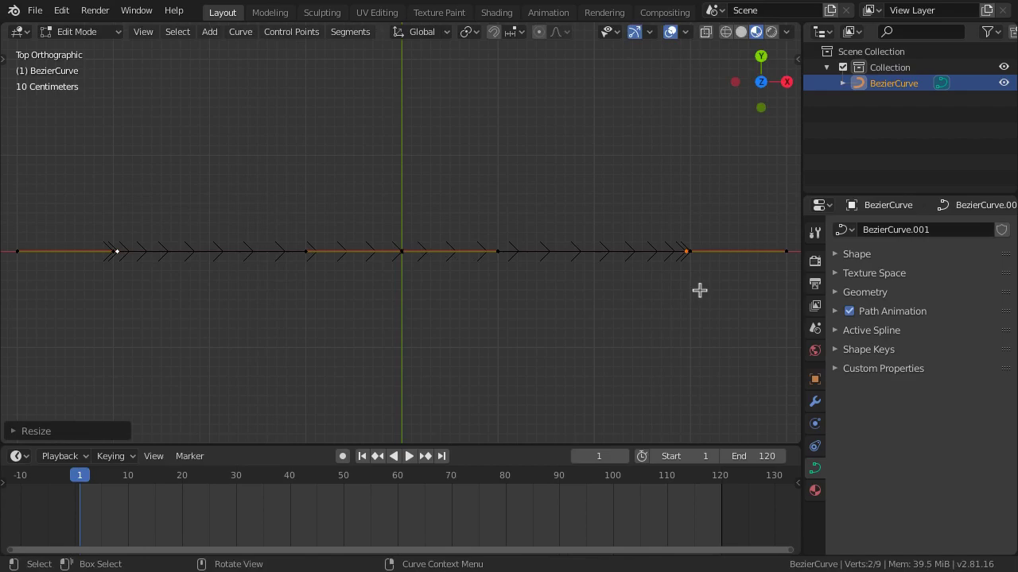
Give the three middle control points aligned handles
key("b")
left_click_drag(571, 314, 292, 215)
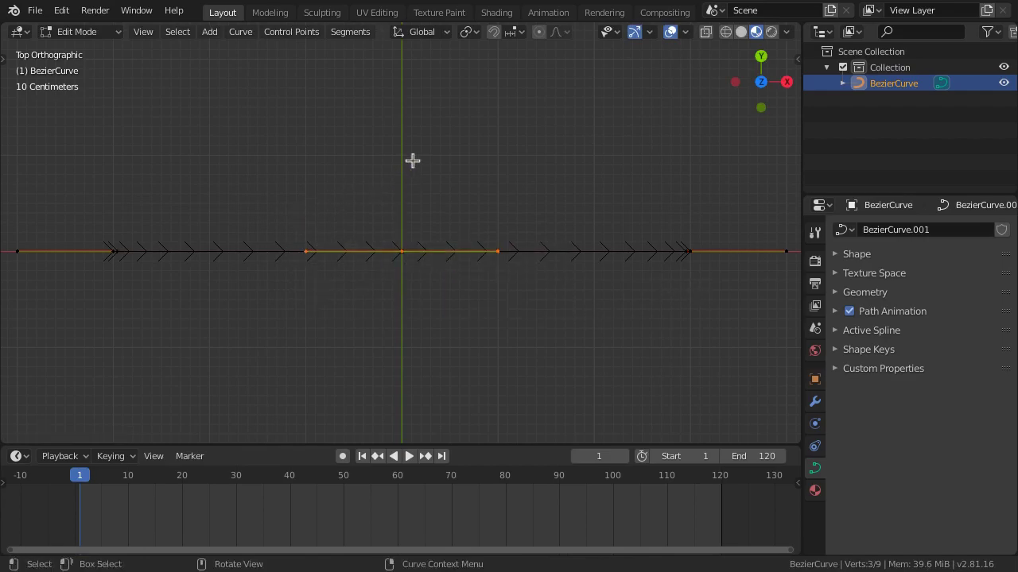
key("v")
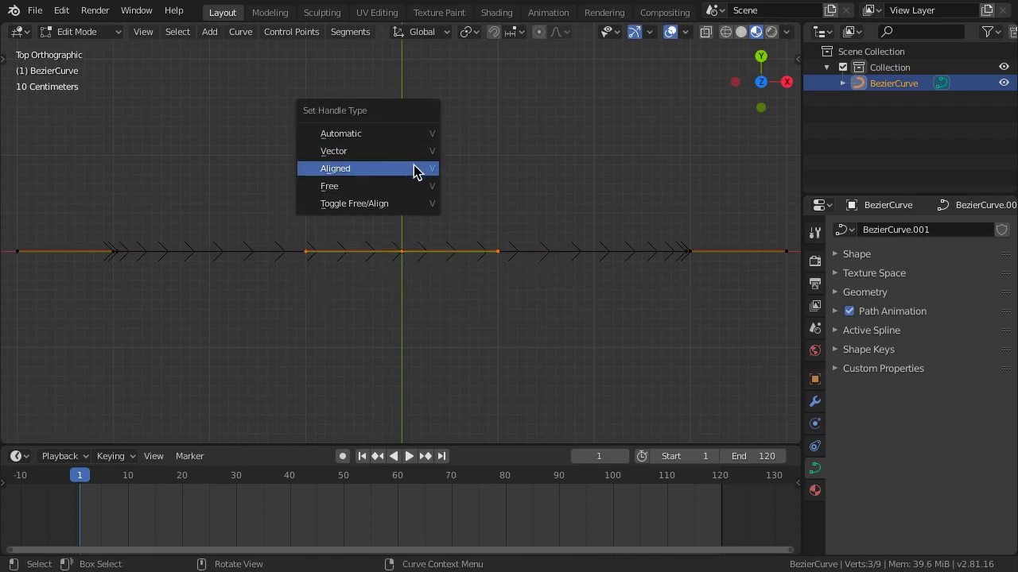
left_click(415, 170)
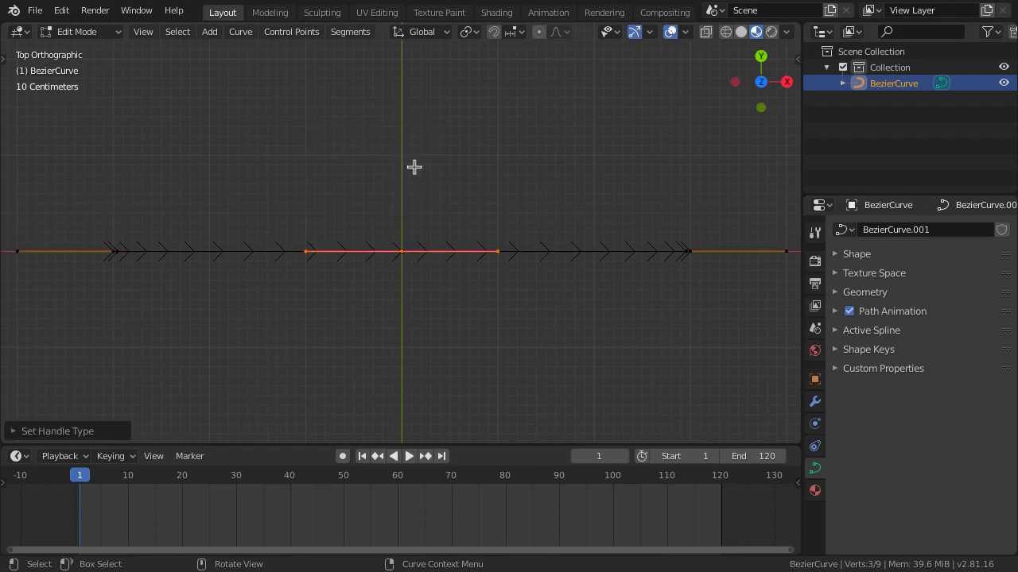
Rename the curve object to 'string'
key("F2")
type("string")
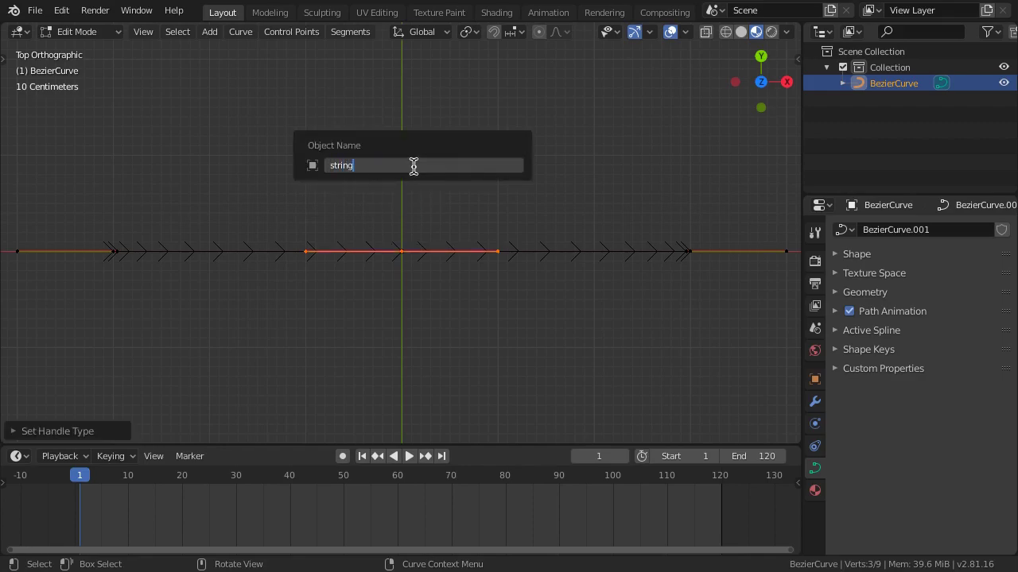
key("Return")
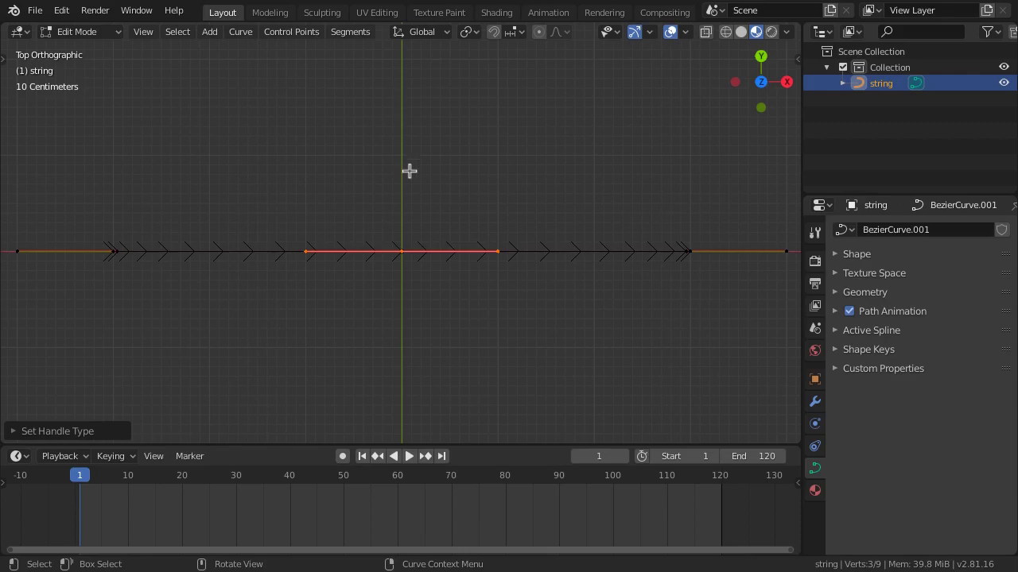
Hook the string's centre control point to a new empty
left_click(400, 253)
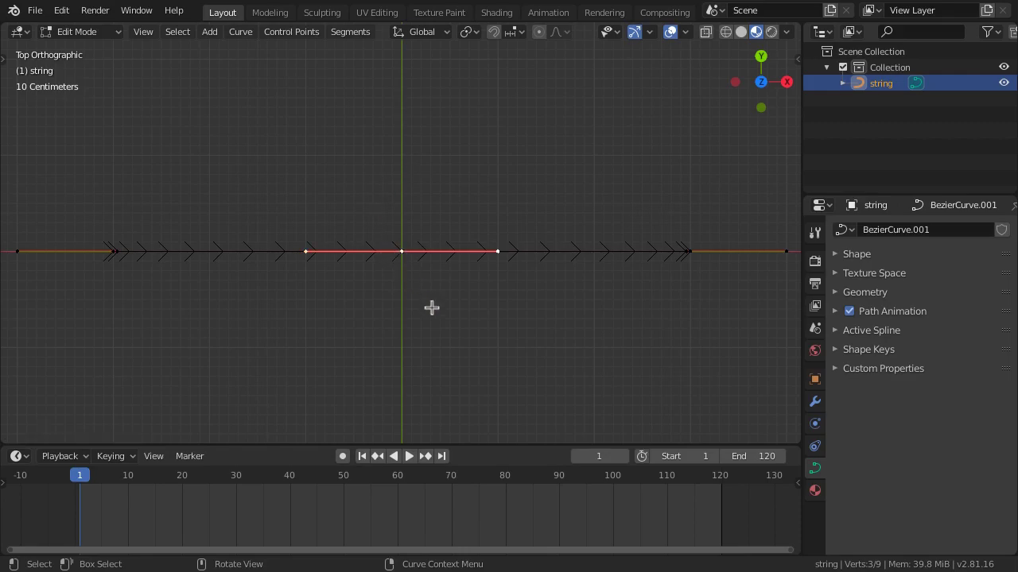
key("ctrl+h")
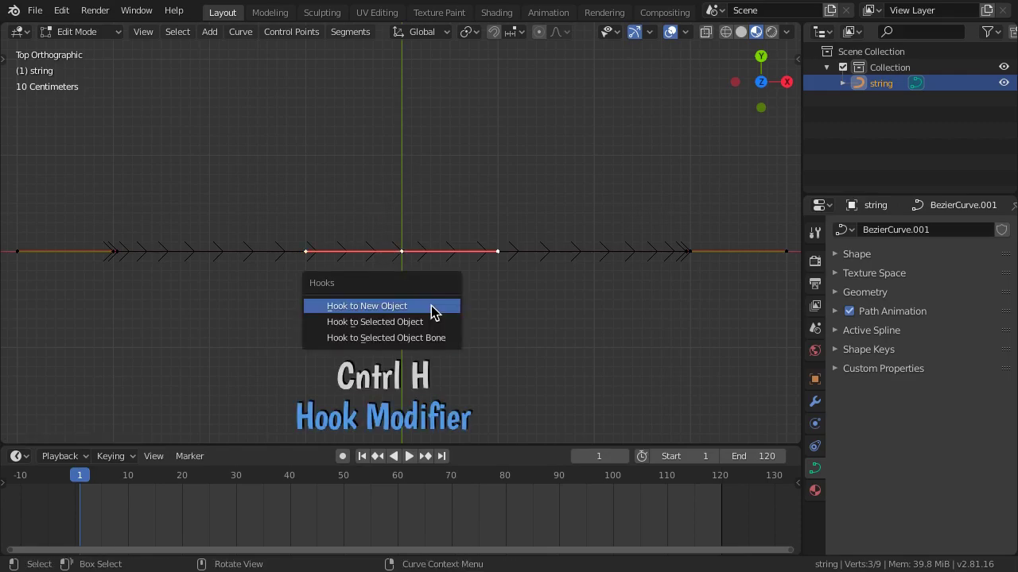
left_click(433, 306)
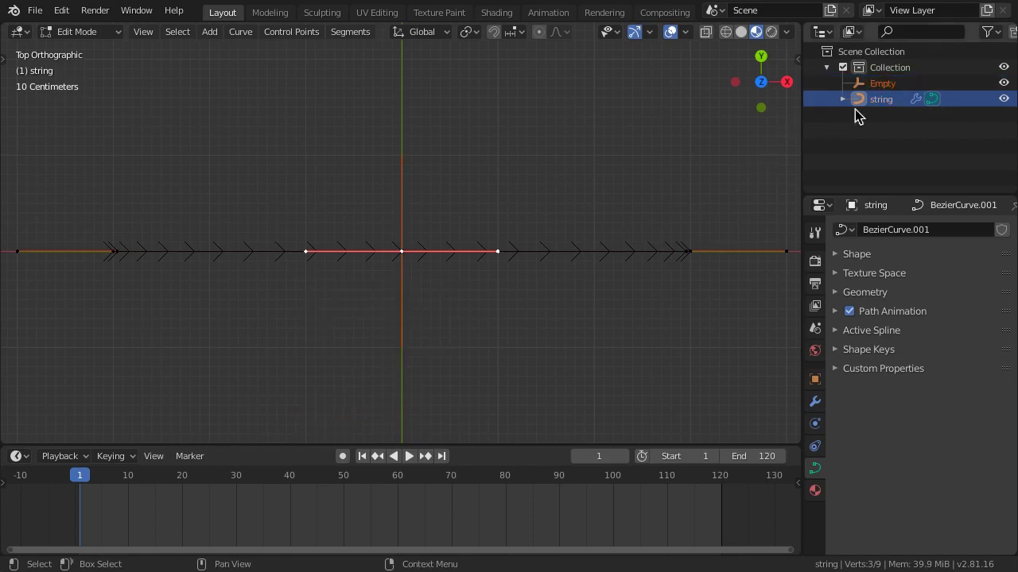
Rename the new empty to 'hook' in the outliner
left_click(884, 83)
double_click(884, 82)
type("h")
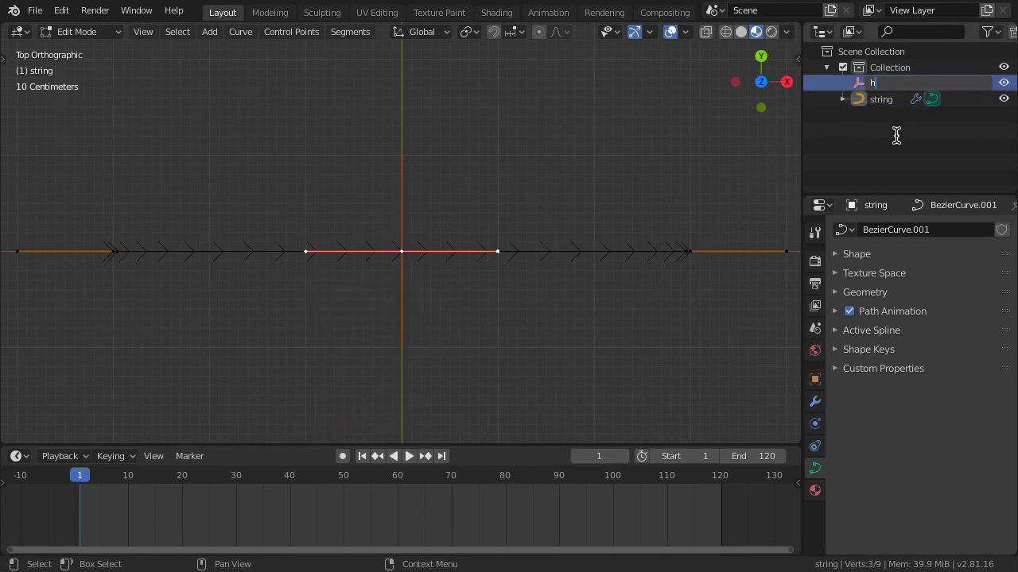
type("ook")
key("Return")
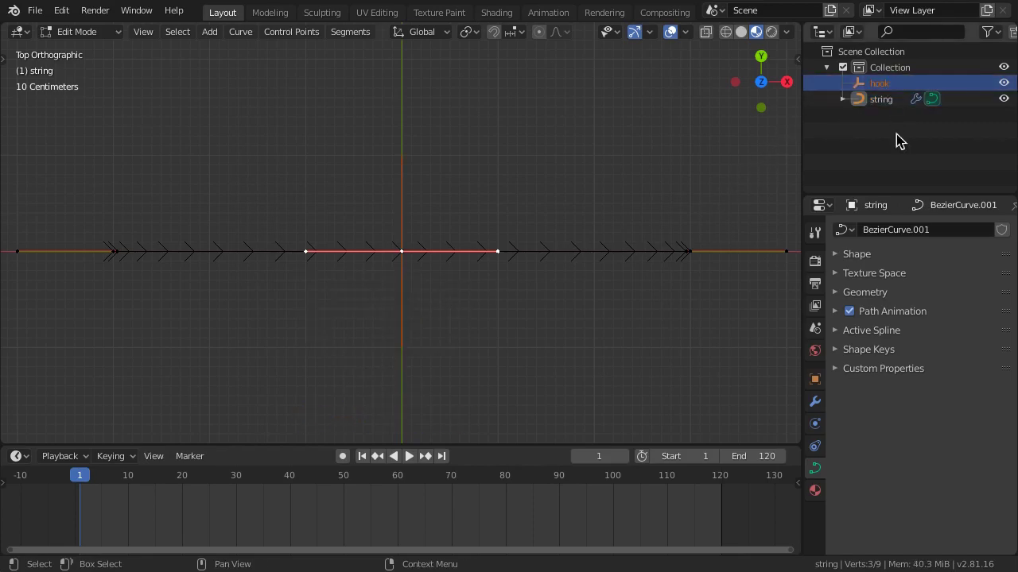
Set the string curve's preview resolution to 40
left_click(881, 99)
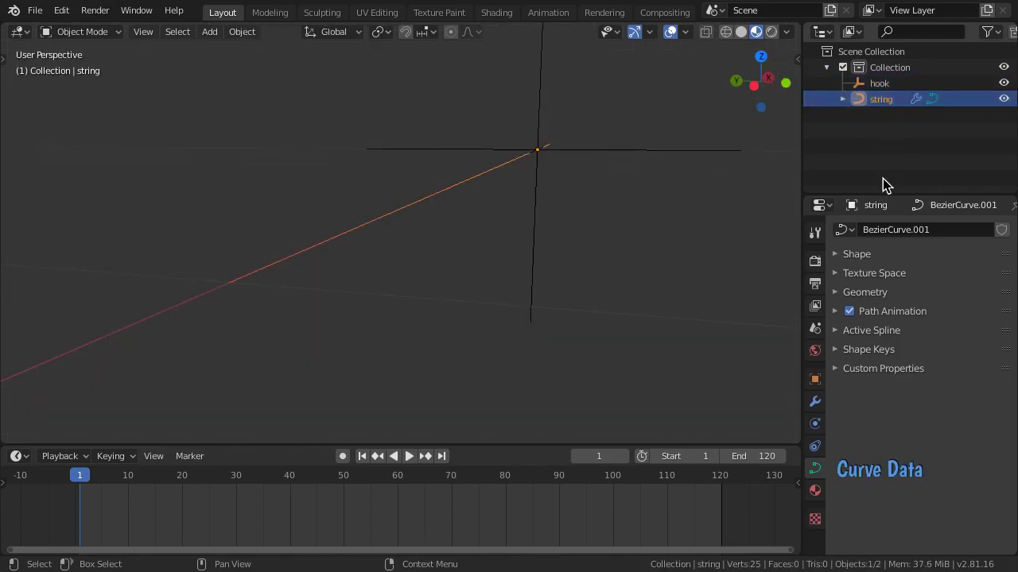
left_click(892, 255)
left_click(949, 299)
type("40")
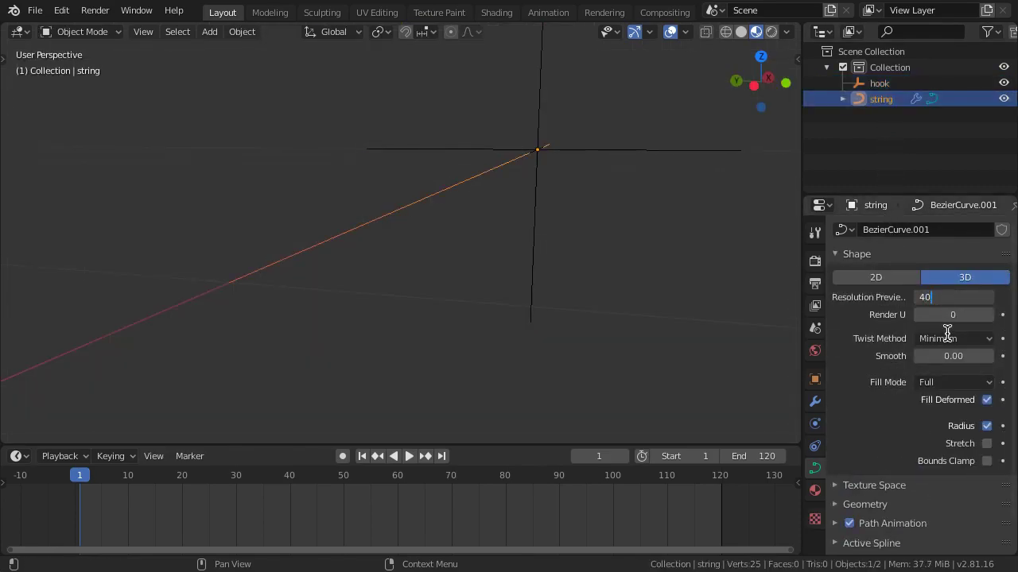
key("Return")
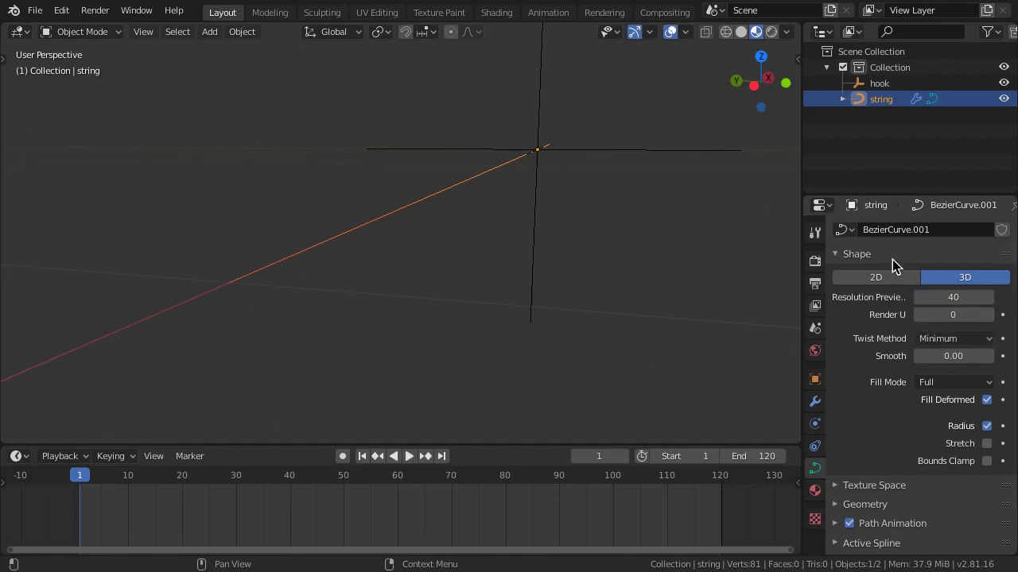
left_click(892, 259)
Try a round bevel and undo it, then extrude the curve into a wider flat ribbon
left_click(906, 292)
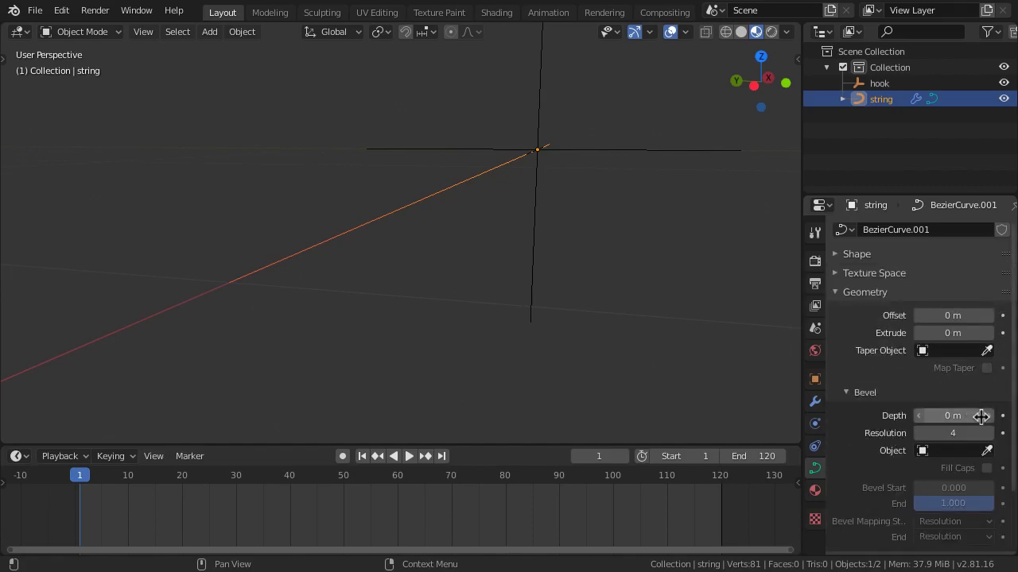
left_click(990, 415)
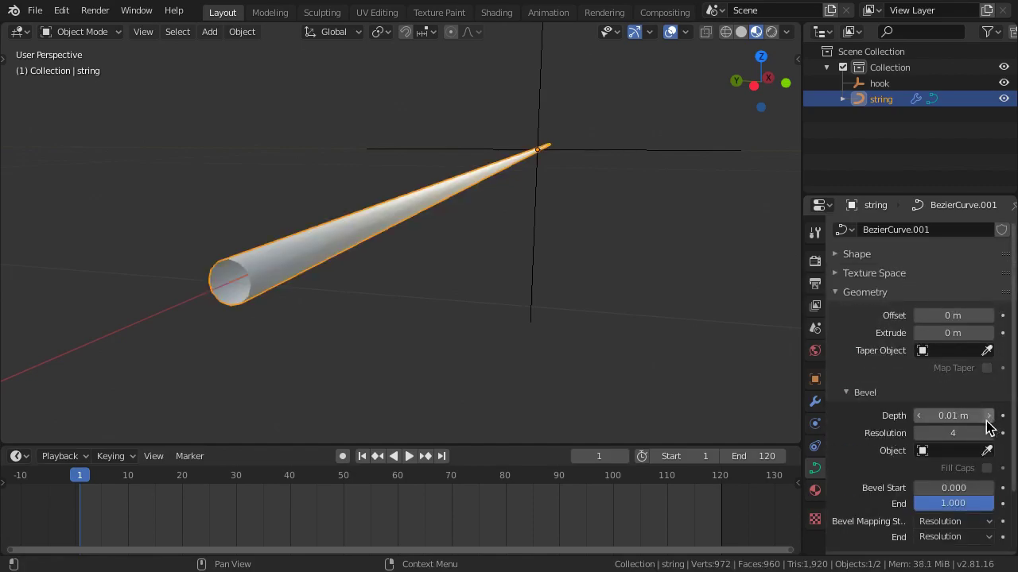
left_click(919, 419)
left_click(902, 394)
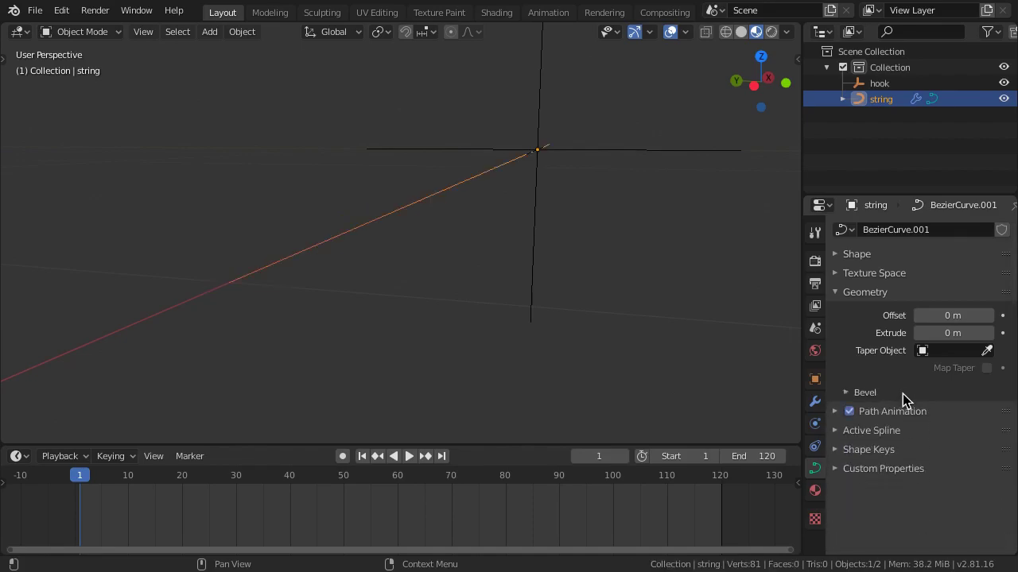
left_click(988, 334)
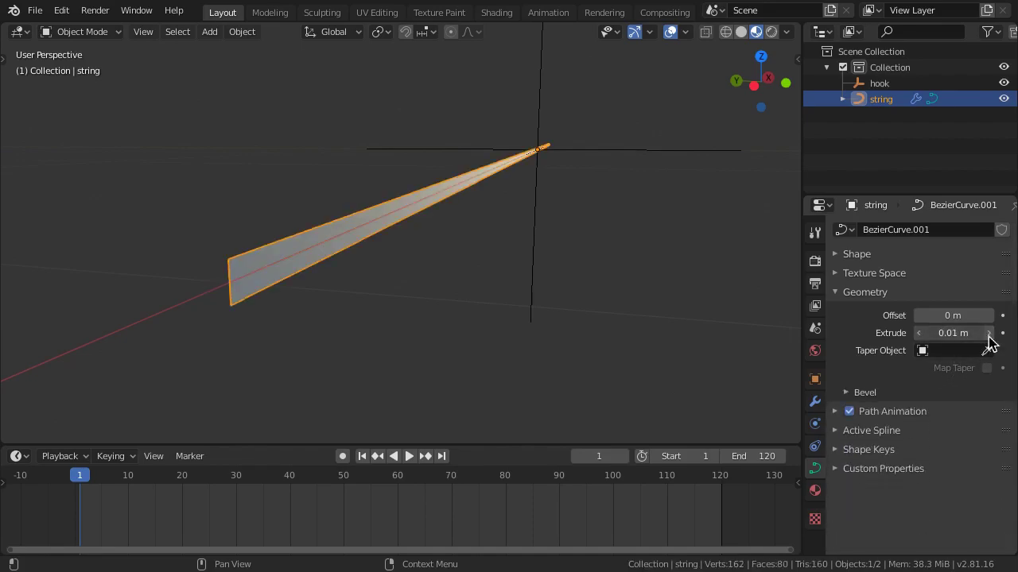
left_click(989, 334)
Add a Solidify modifier with offset 0 and shade the string flat
left_click(816, 402)
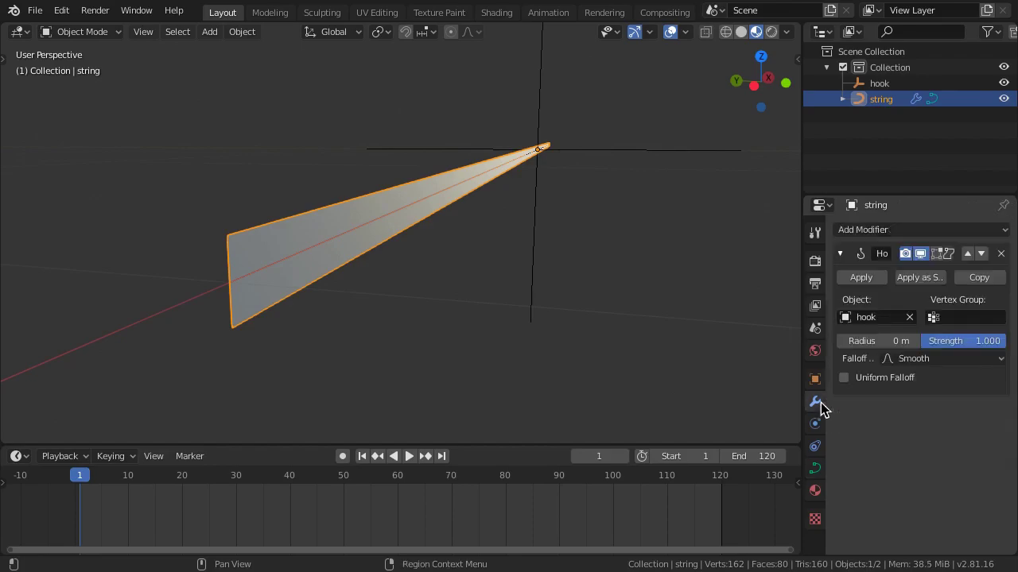
left_click(891, 231)
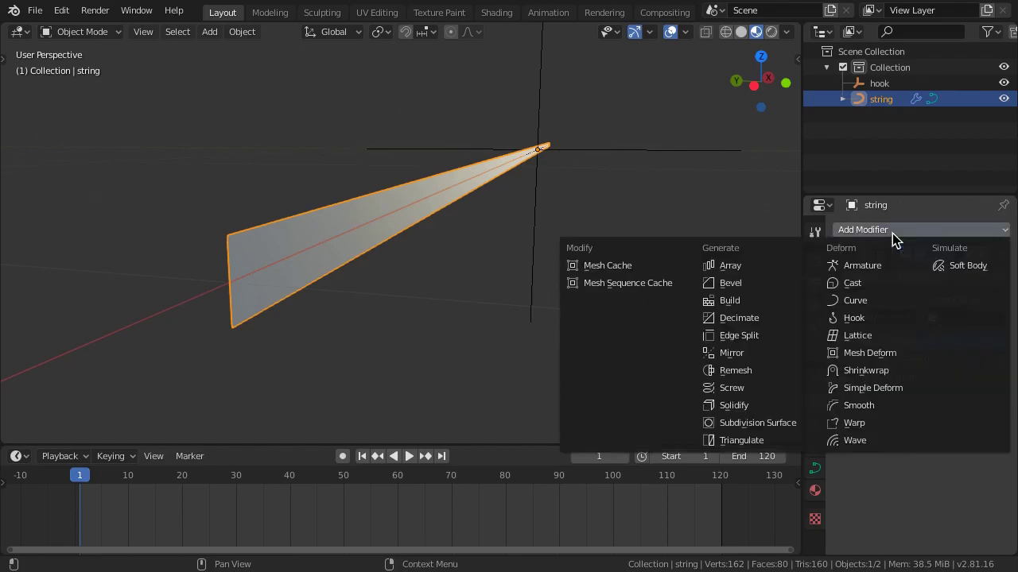
left_click(781, 408)
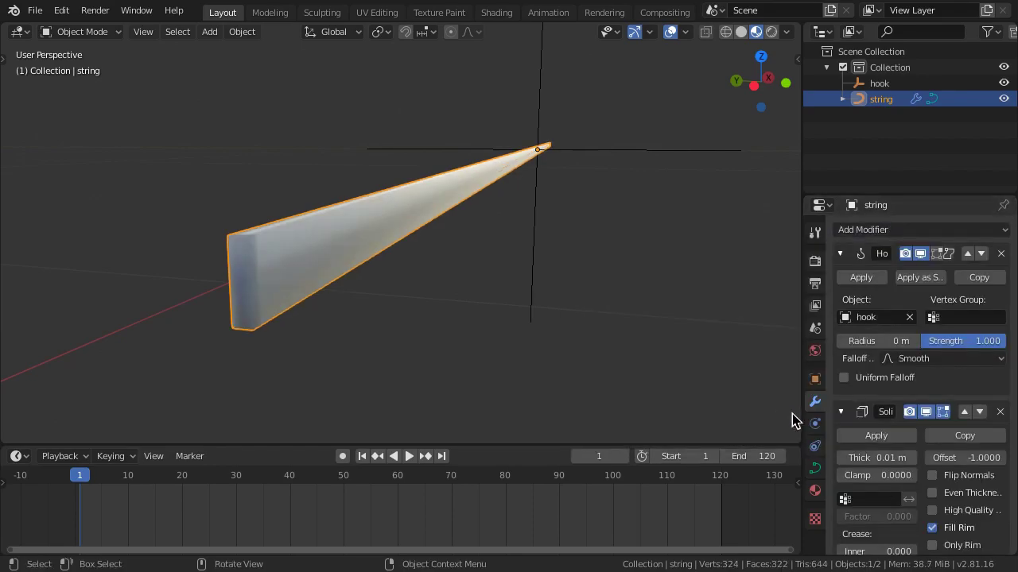
left_click(964, 458)
type("0")
key("Return")
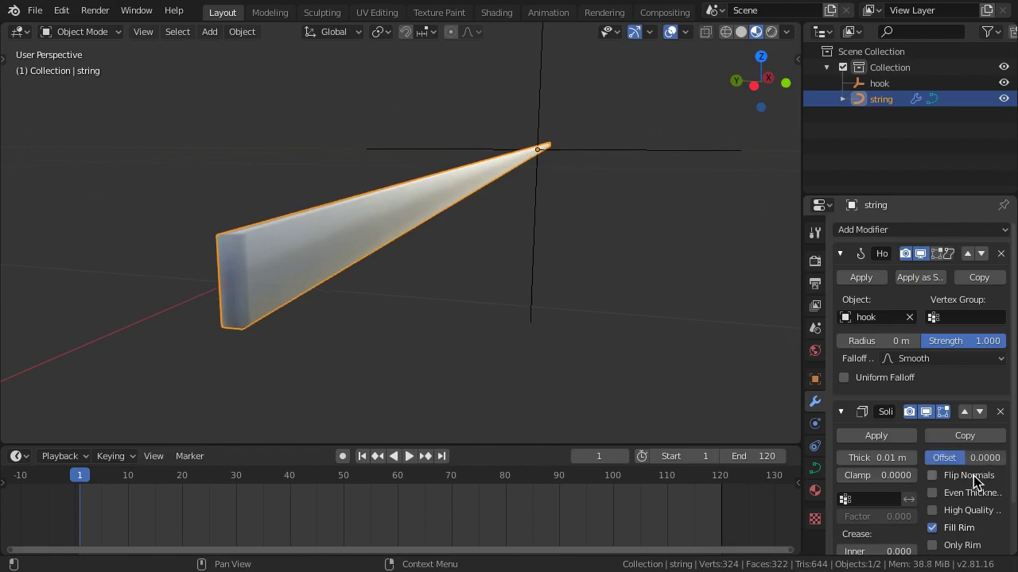
right_click(648, 215)
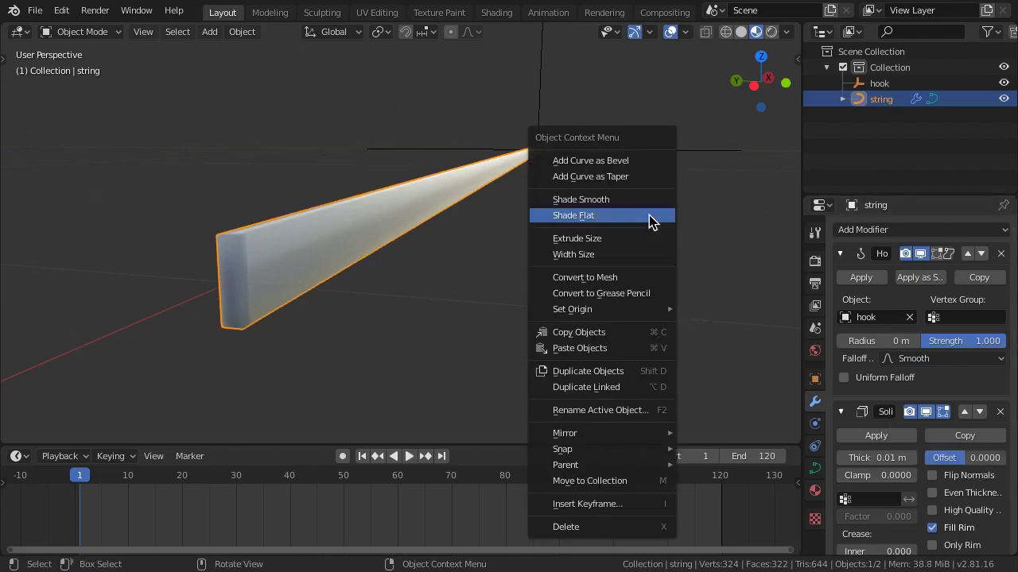
left_click(648, 215)
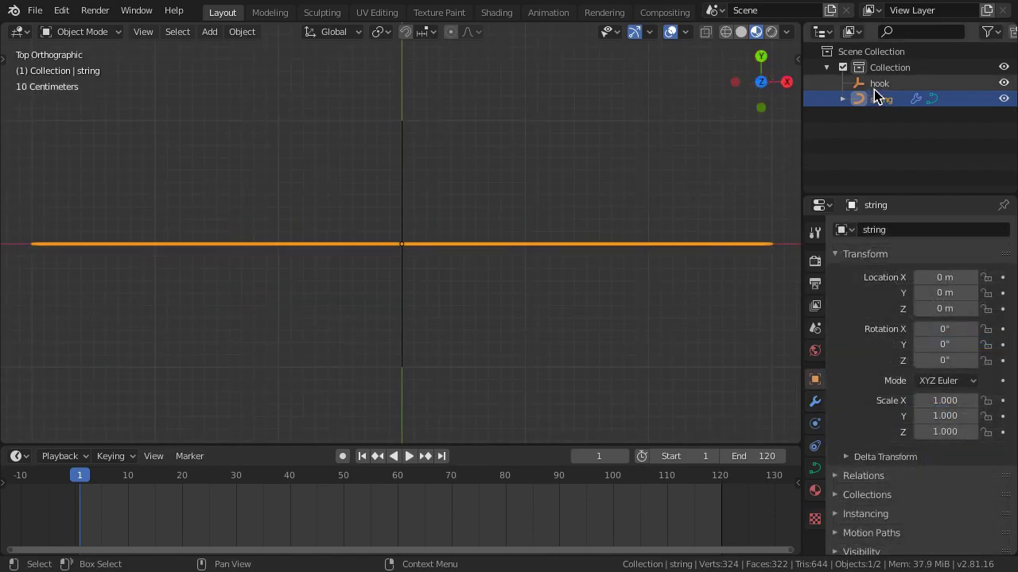
Keyframe the hook's Y location at 0 on frame 1 and 0.8 m on frame 20
left_click(877, 84)
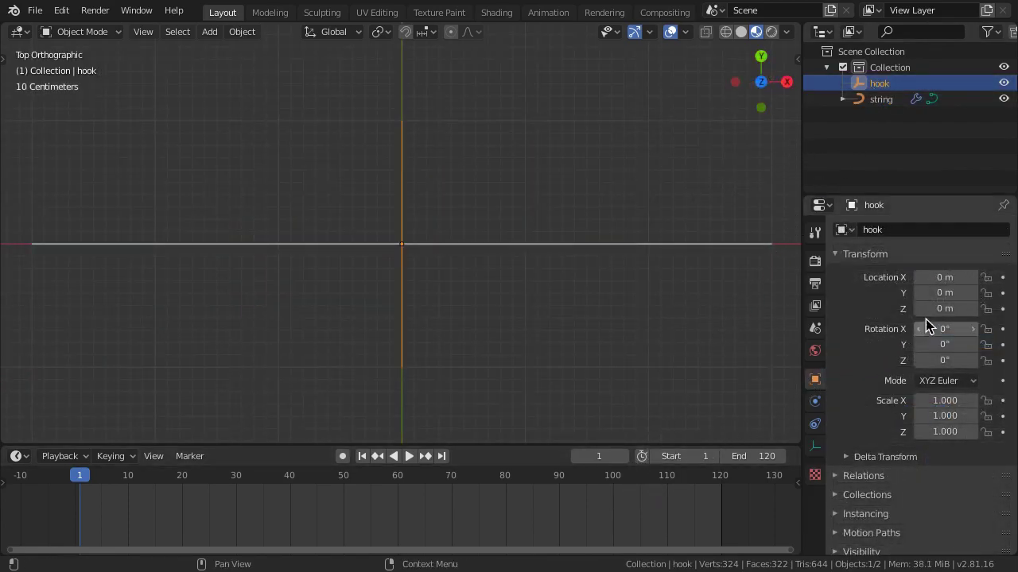
left_click(1002, 294)
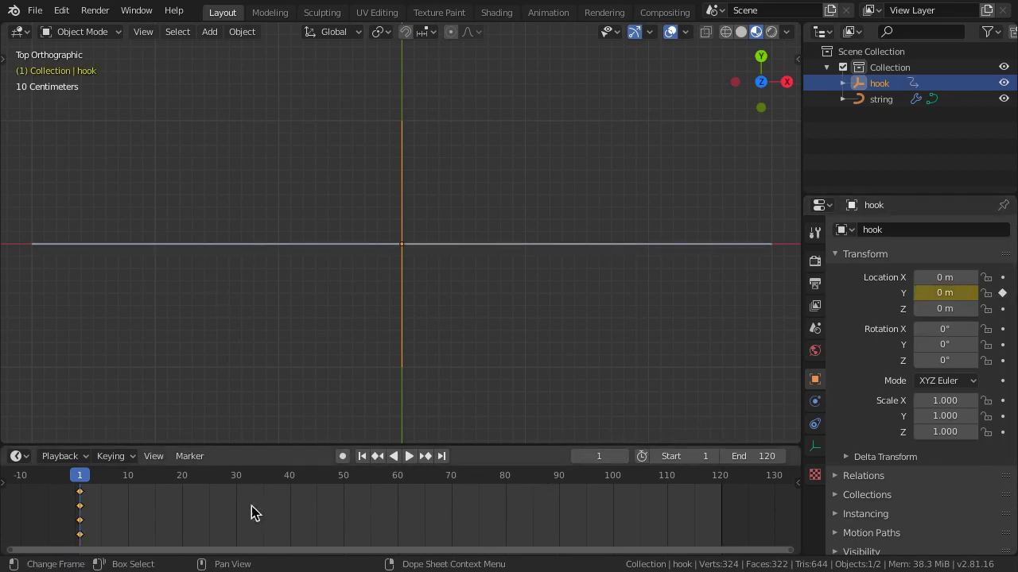
left_click(183, 475)
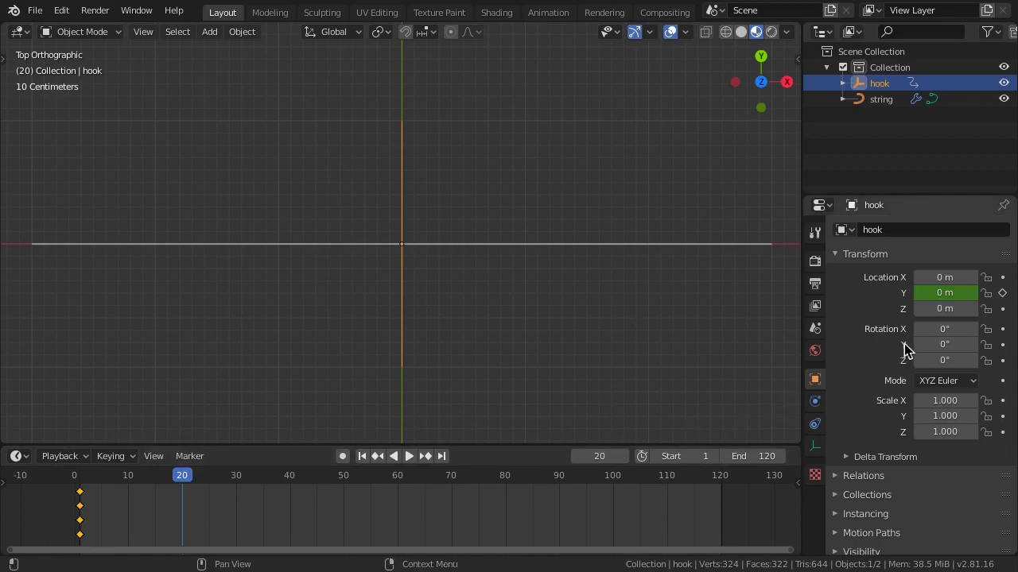
left_click(945, 293)
type("0.8")
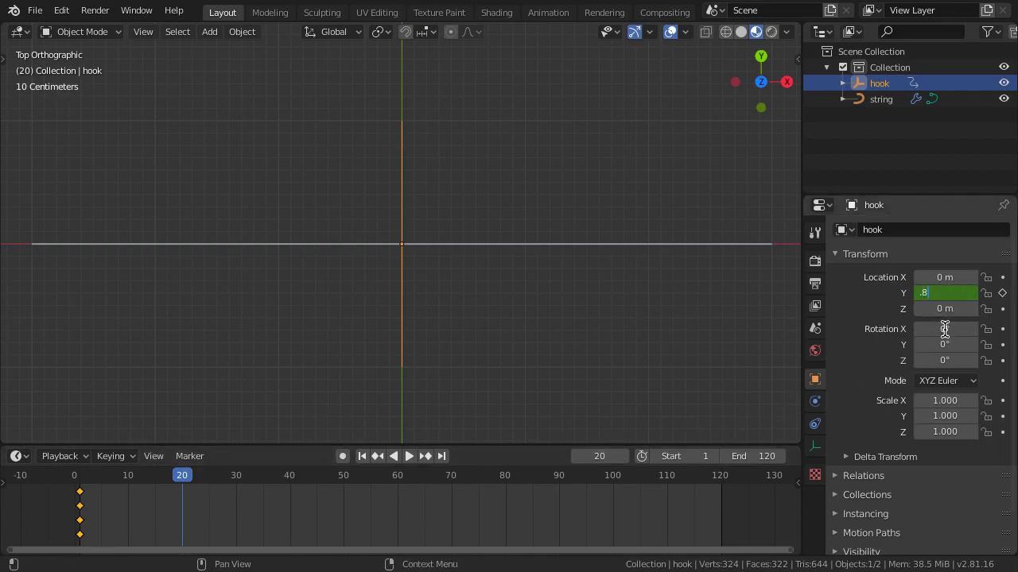
key("Return")
left_click(1001, 292)
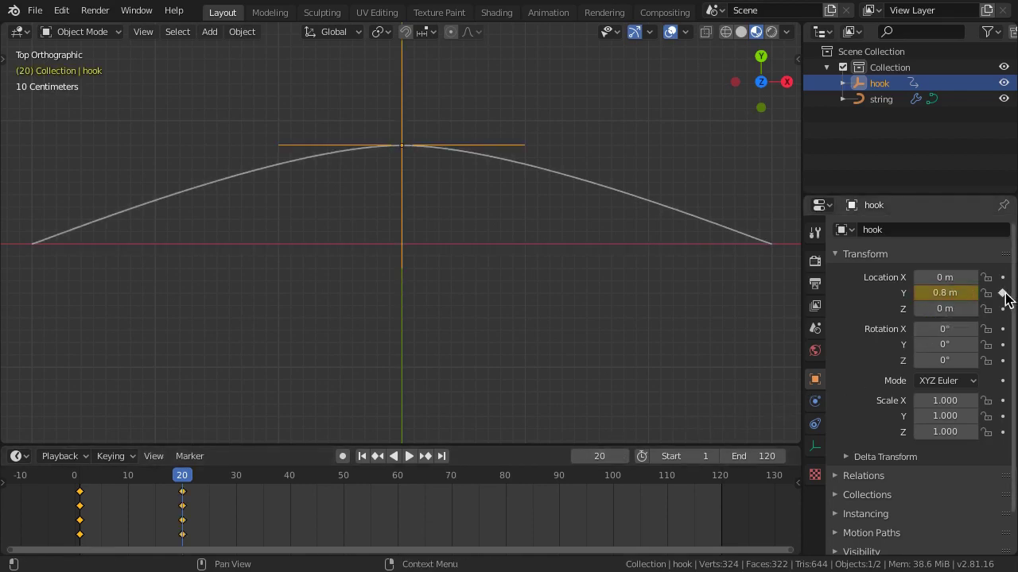
Keyframe the hook's X scale at 0.2 on frame 20 and 1.2 on frame 21
left_click(946, 402)
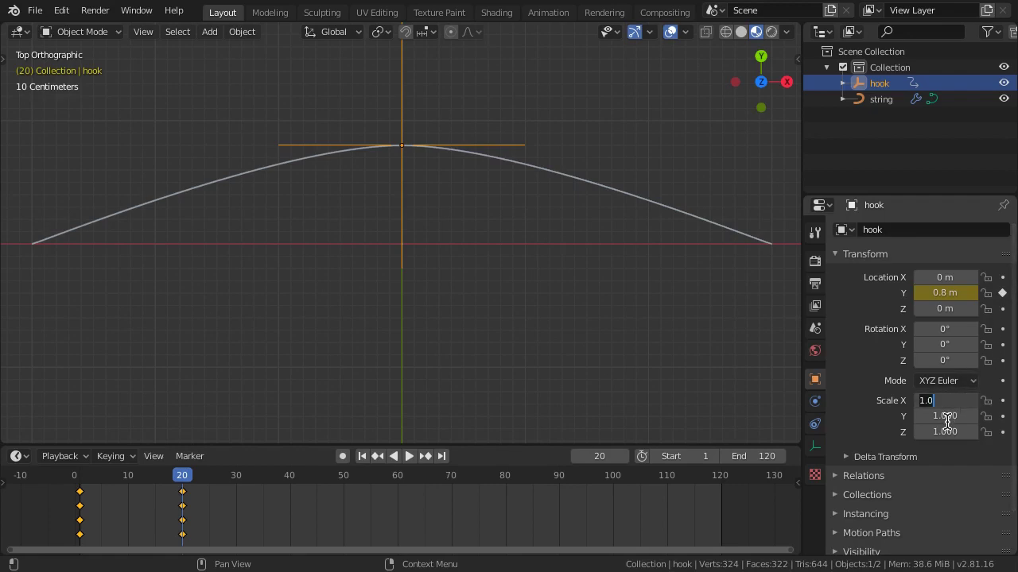
type("0.200")
key("Return")
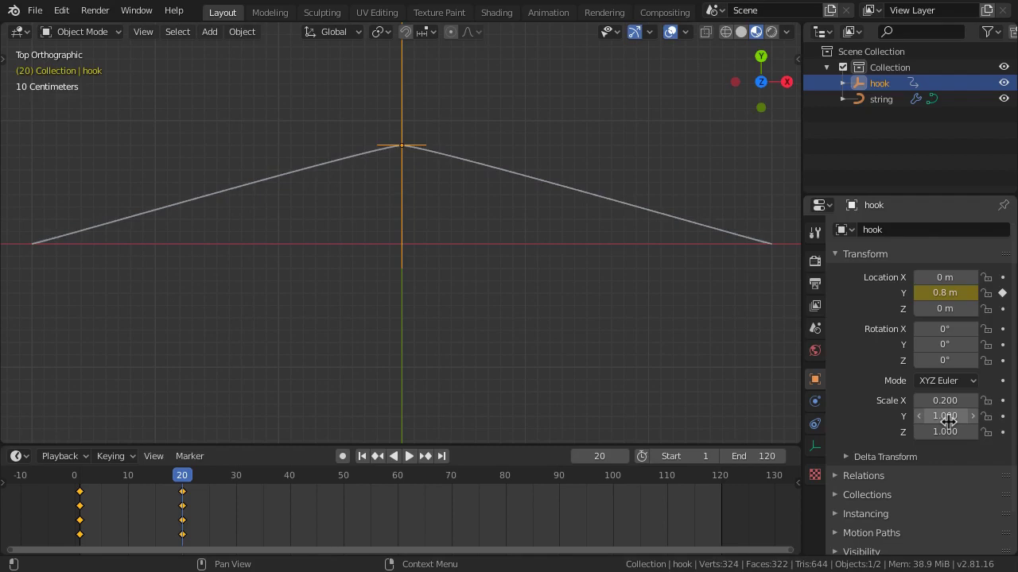
left_click(1003, 402)
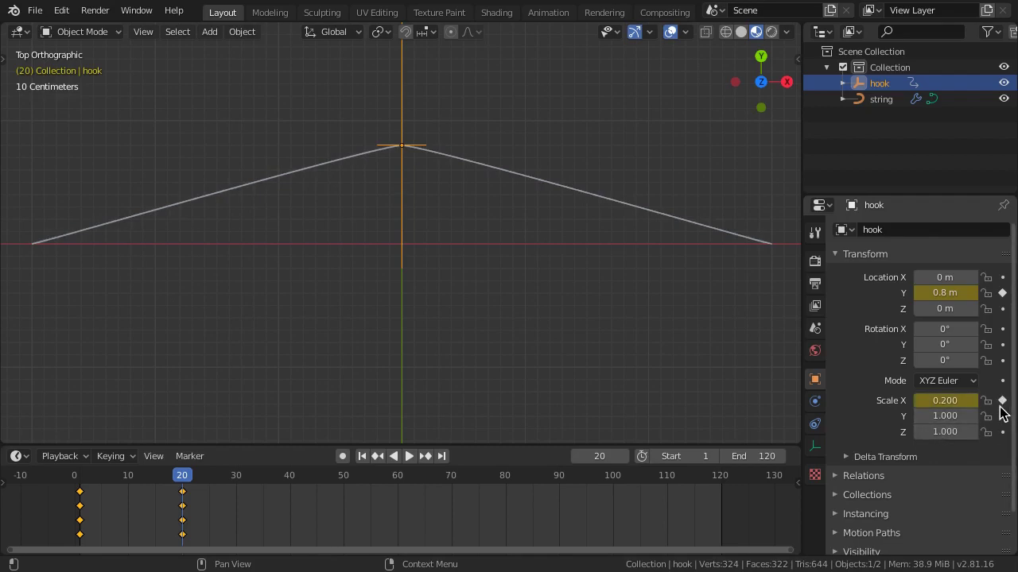
key("Right")
key("Right")
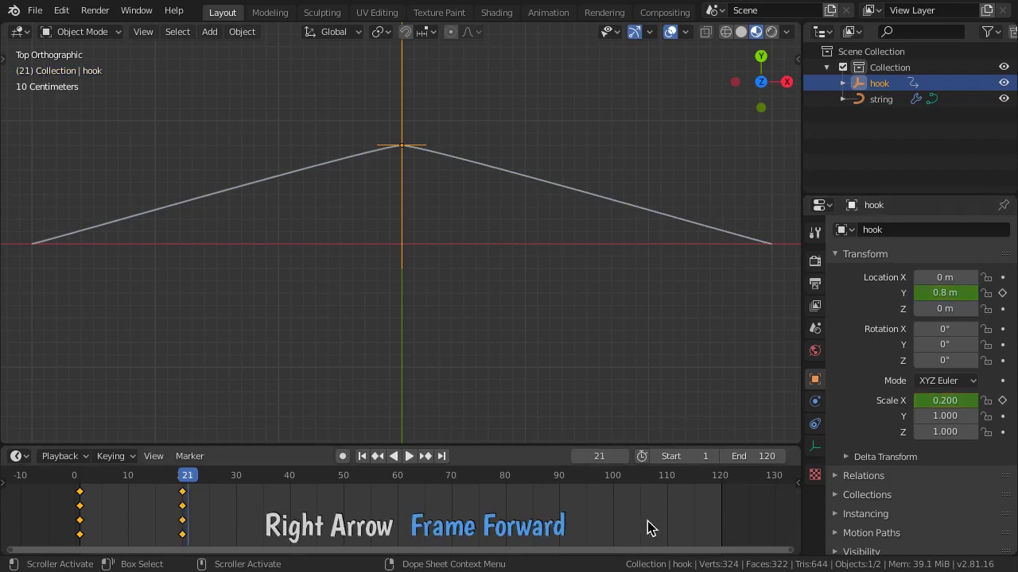
left_click(945, 401)
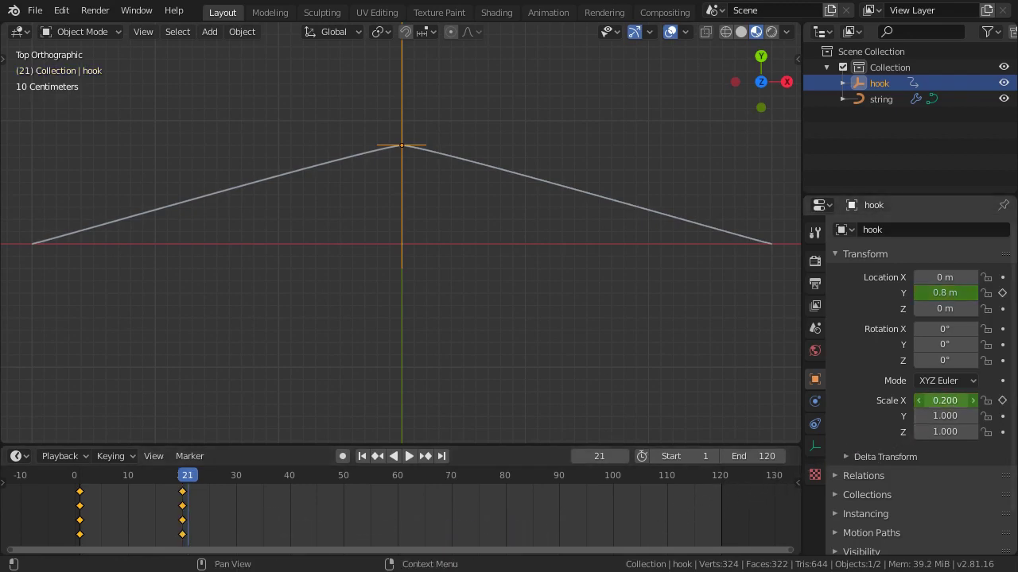
type("1.2")
key("Return")
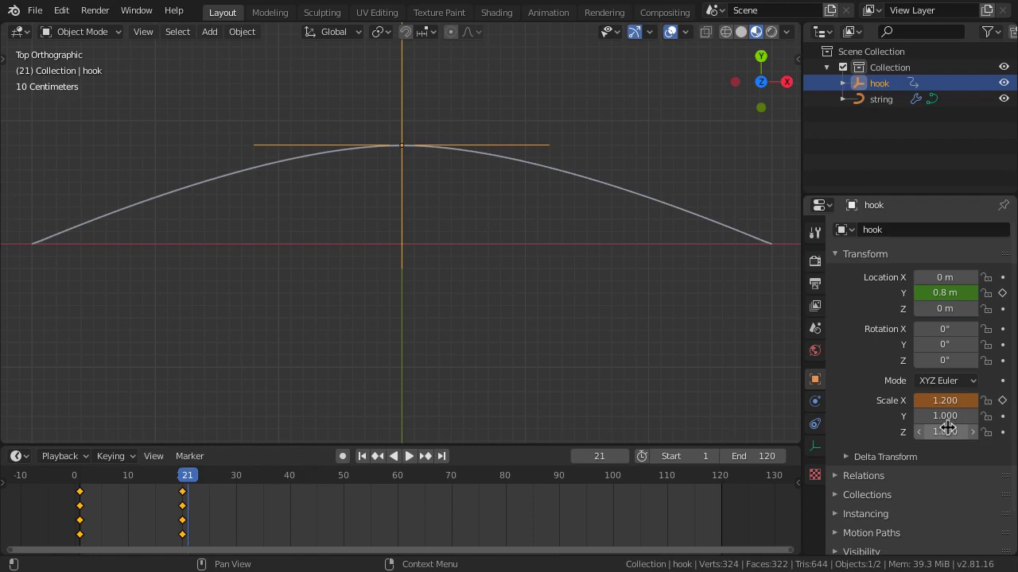
left_click(1002, 401)
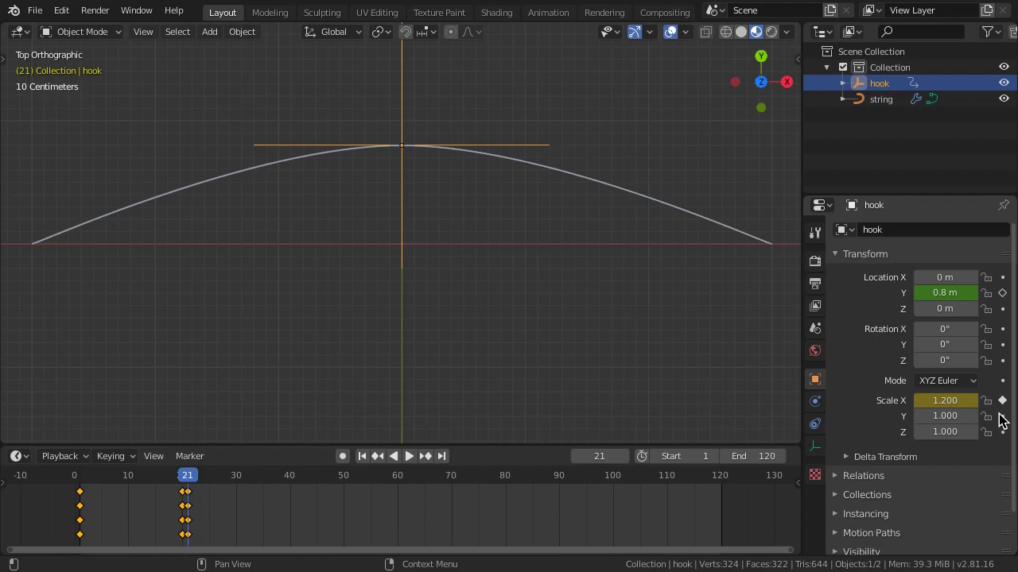
Keyframe the hook's Y location back to 0 at frame 110
left_click(666, 482)
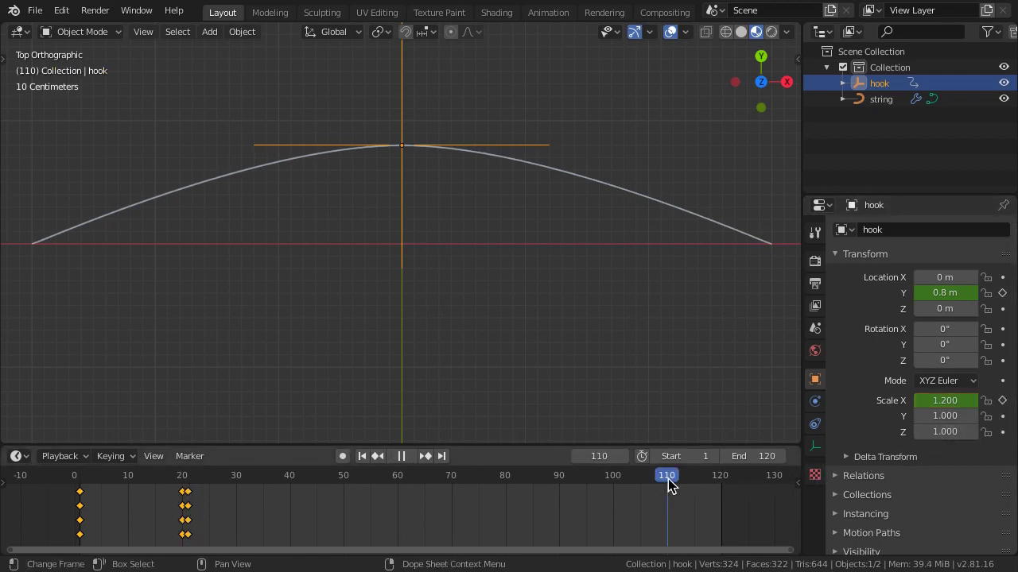
left_click(954, 293)
type("0")
key("Return")
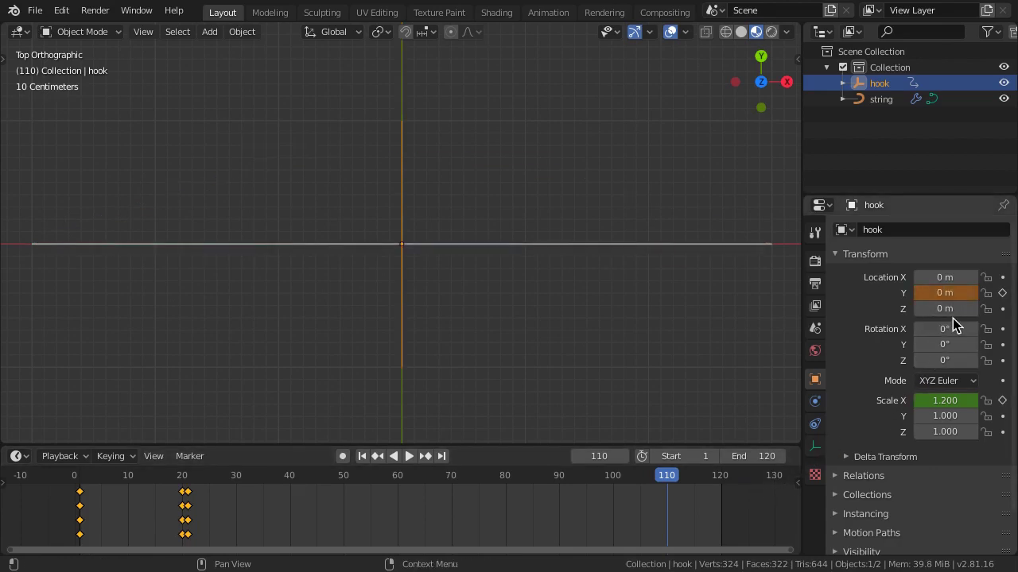
left_click(1002, 293)
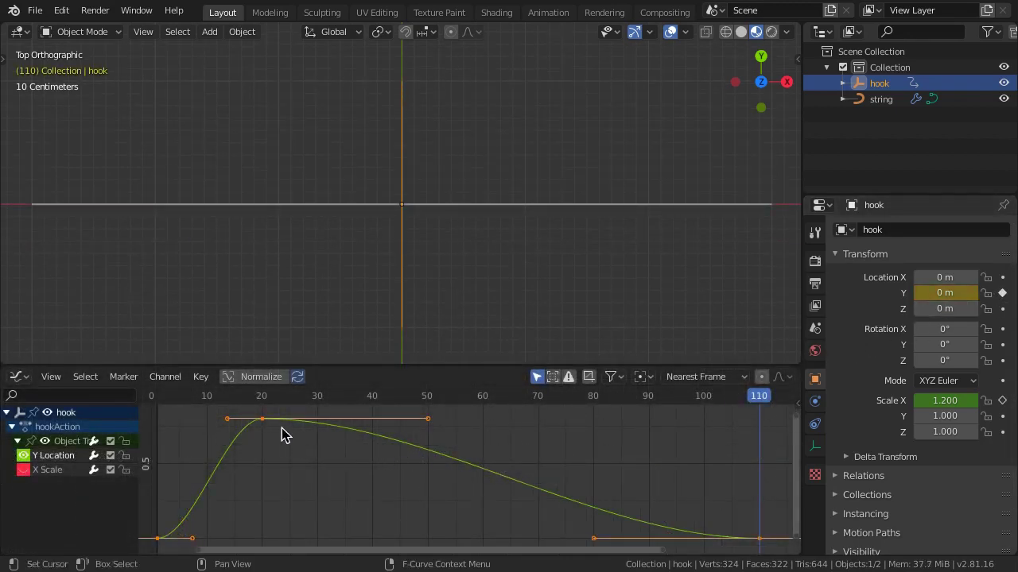
Set the frame-20 keyframe to Elastic interpolation in the Graph Editor
left_click(263, 420)
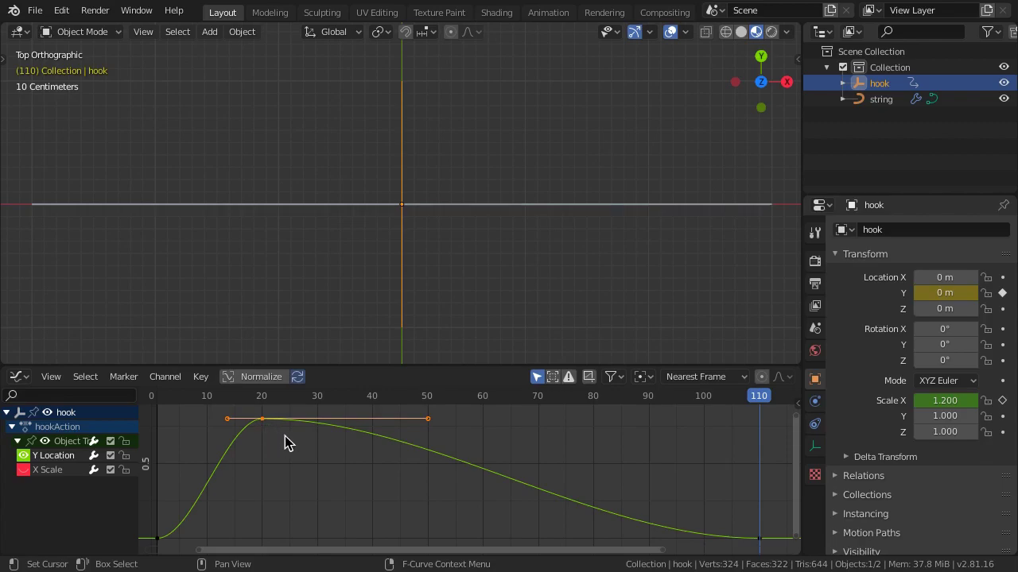
key("t")
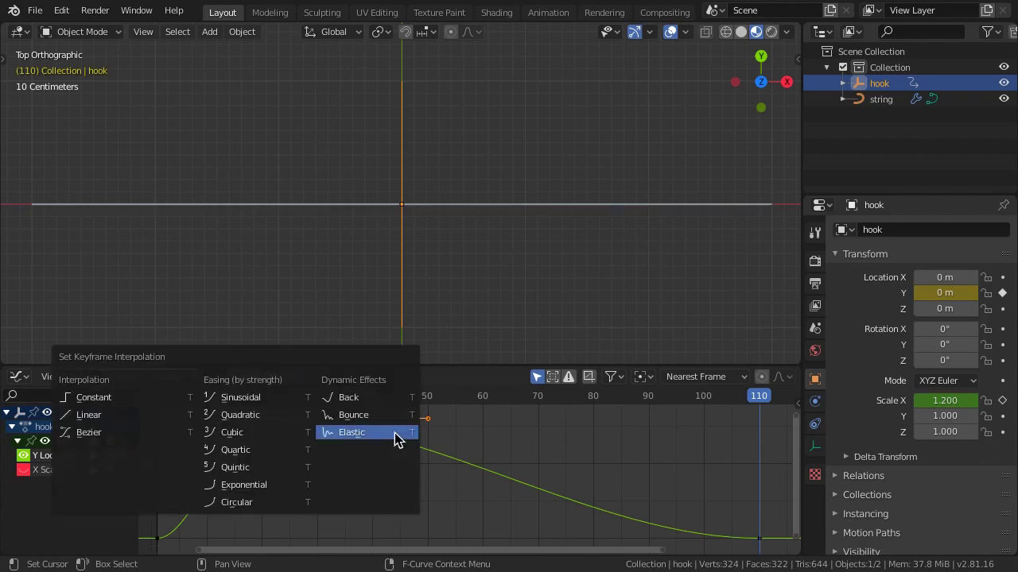
left_click(397, 439)
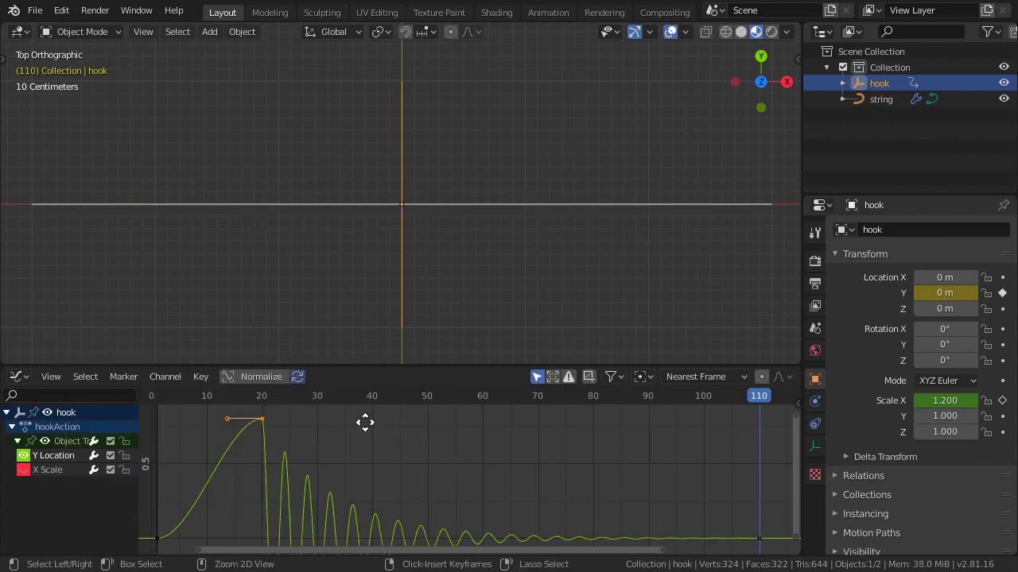
middle_click_drag(363, 422, 364, 450, "ctrl")
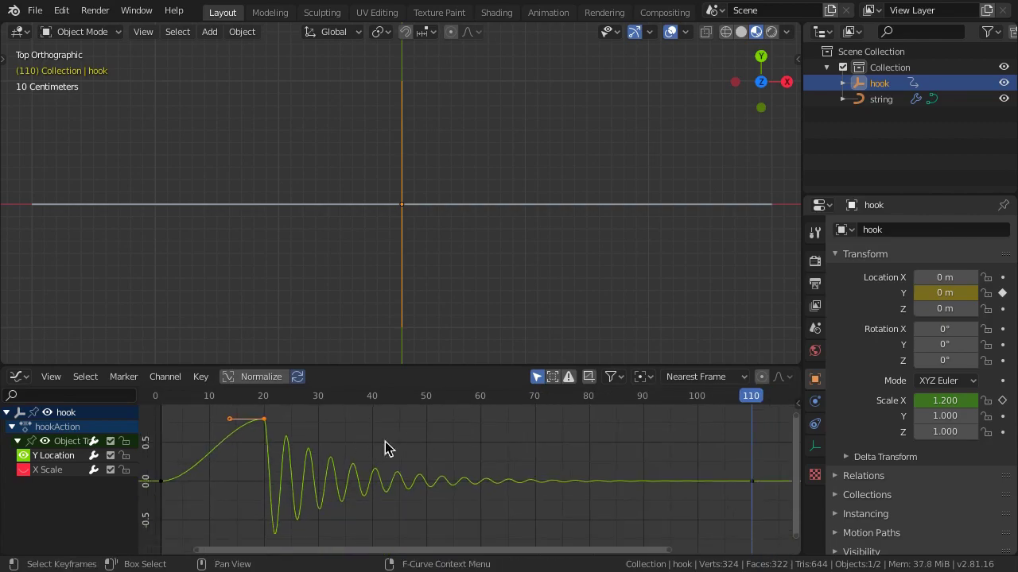
Set the elastic amplitude to 0.9 and period to 3 in the sidebar
key("n")
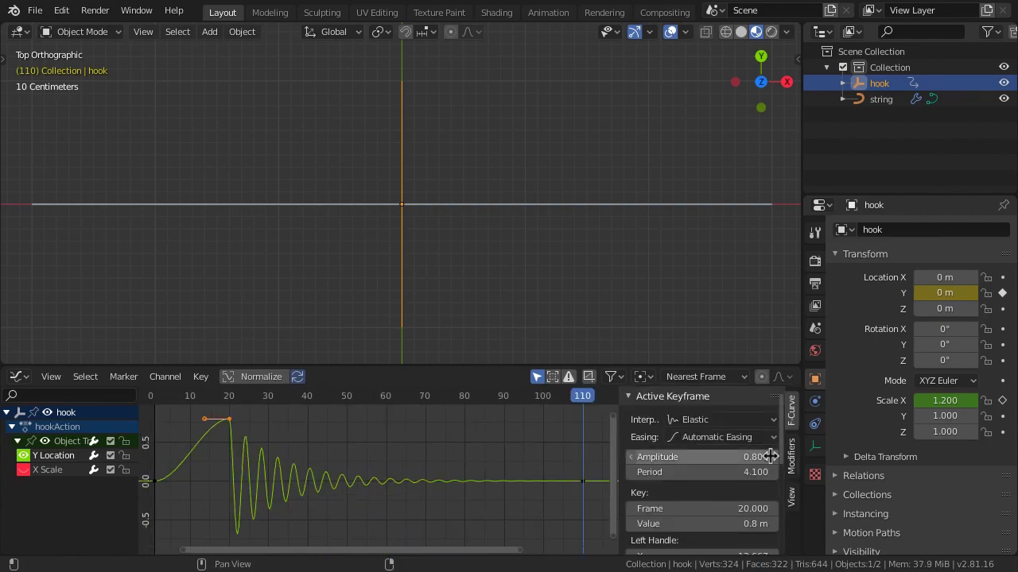
left_click(772, 457)
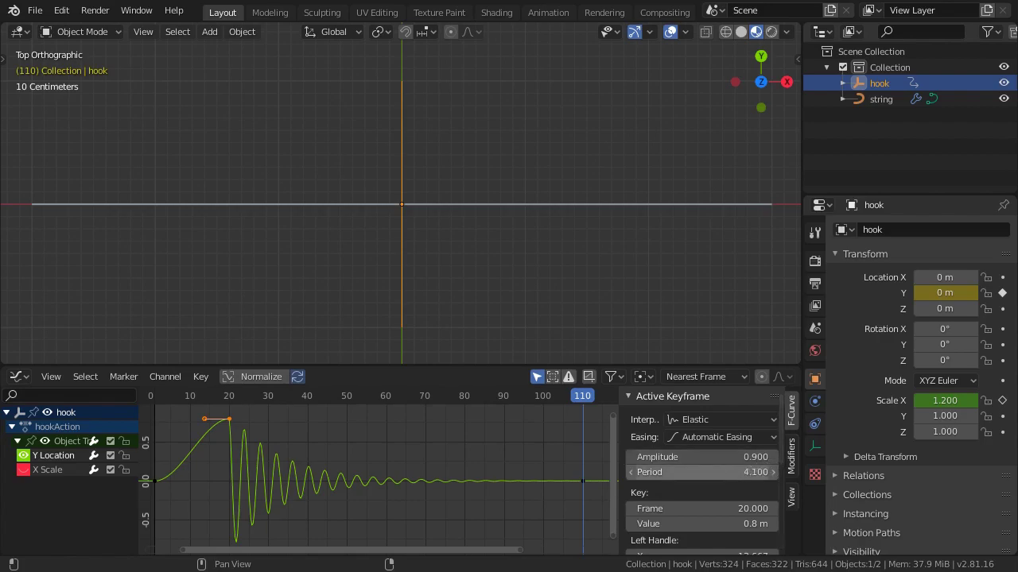
left_click(706, 474)
type("3")
key("Return")
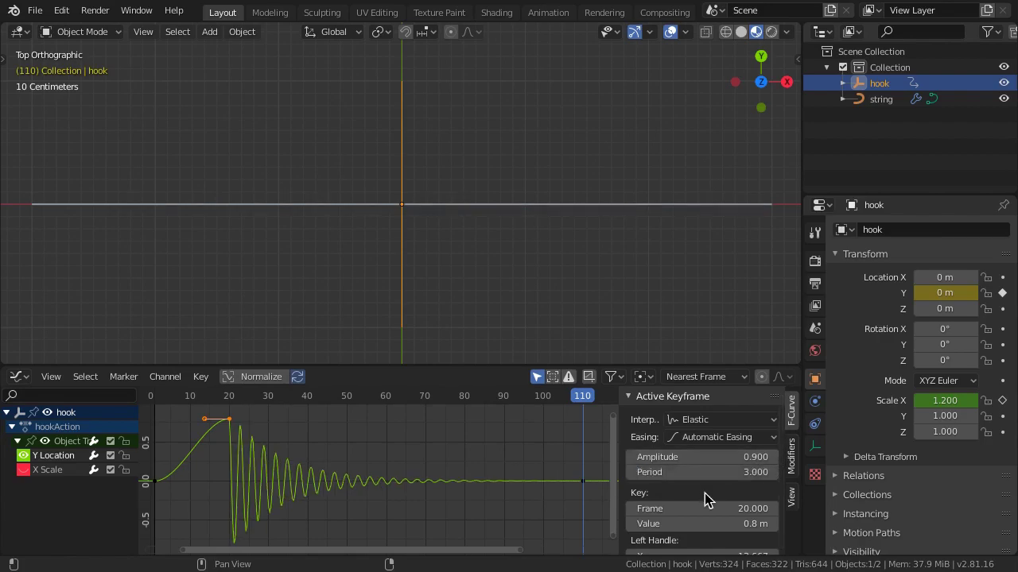
Play the animation and orbit, with overlays hidden, to preview the bounce
key("space")
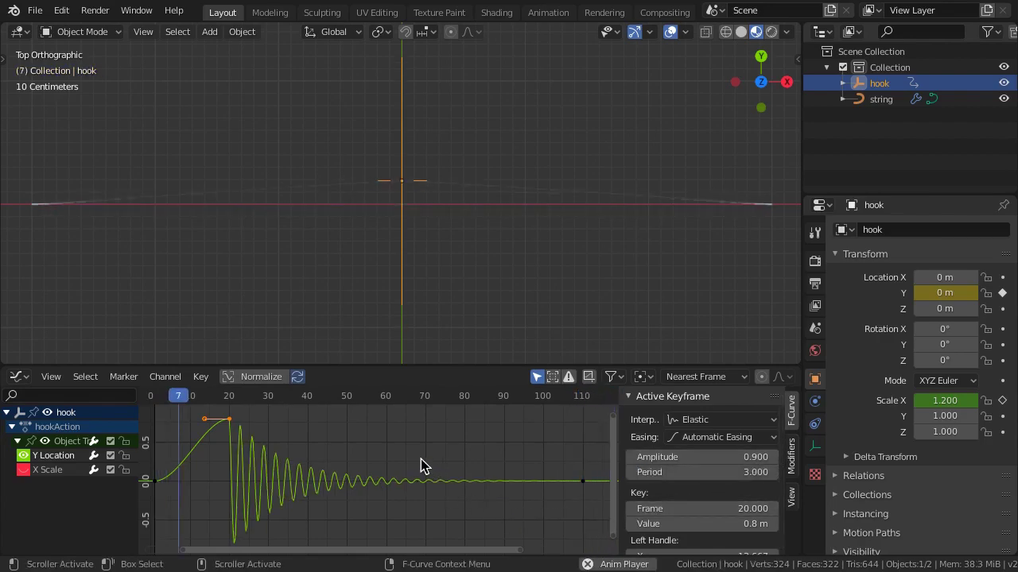
middle_click_drag(434, 216, 273, 62)
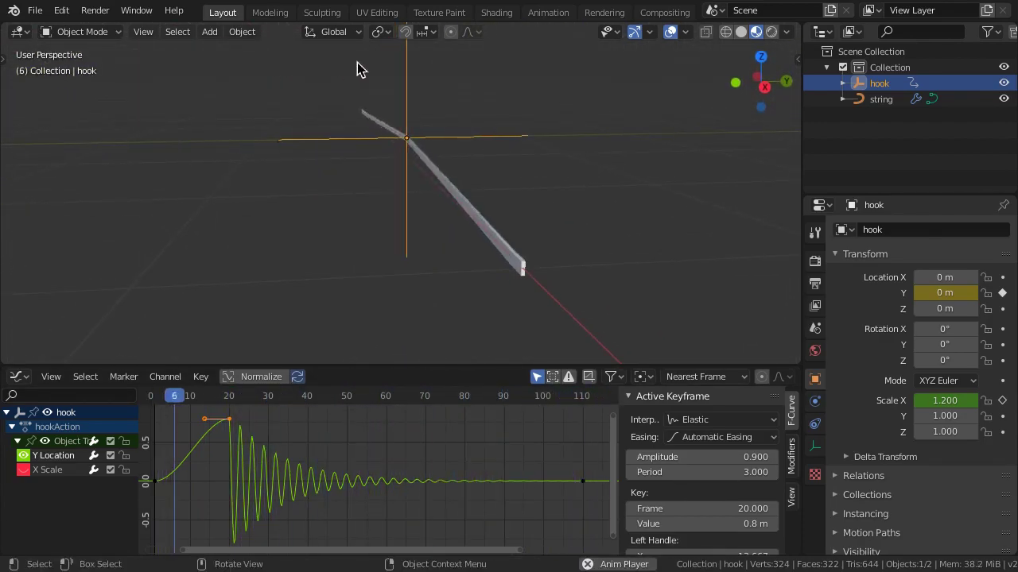
left_click(670, 35)
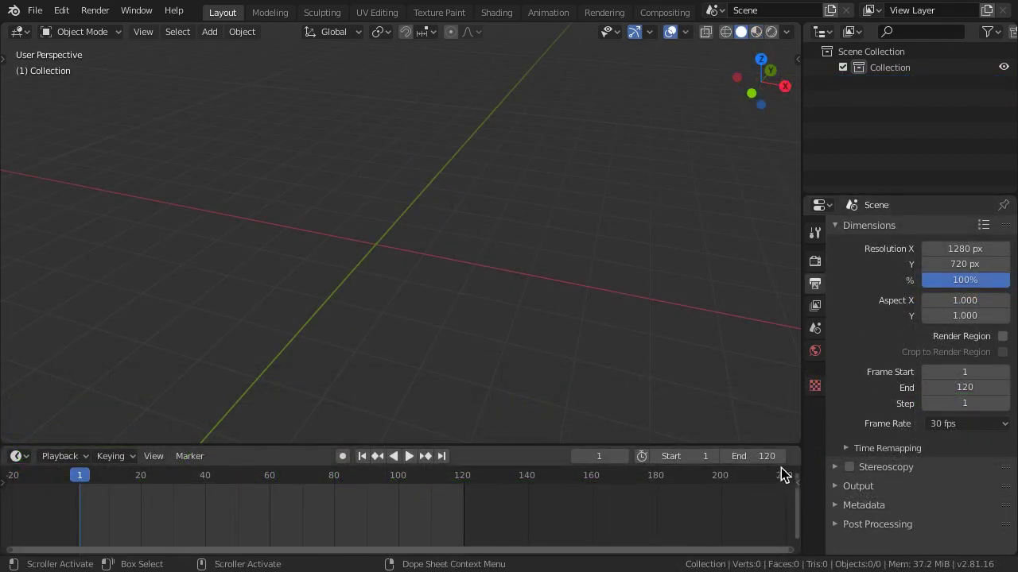
Set the scene's end frame to 200
left_click(767, 460)
type("200")
key("Return")
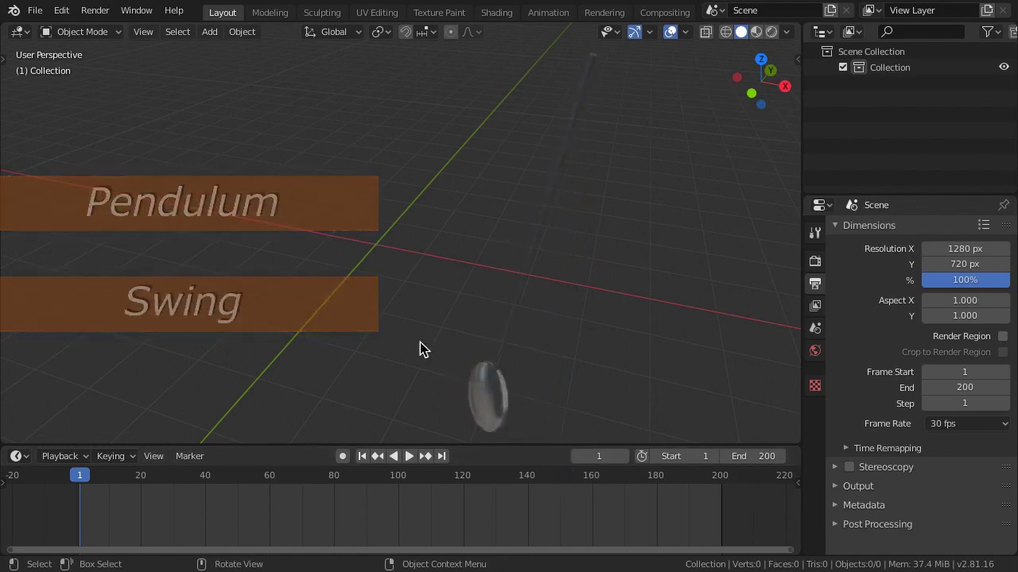
Add a cylinder with a thin radius
key("shift+a")
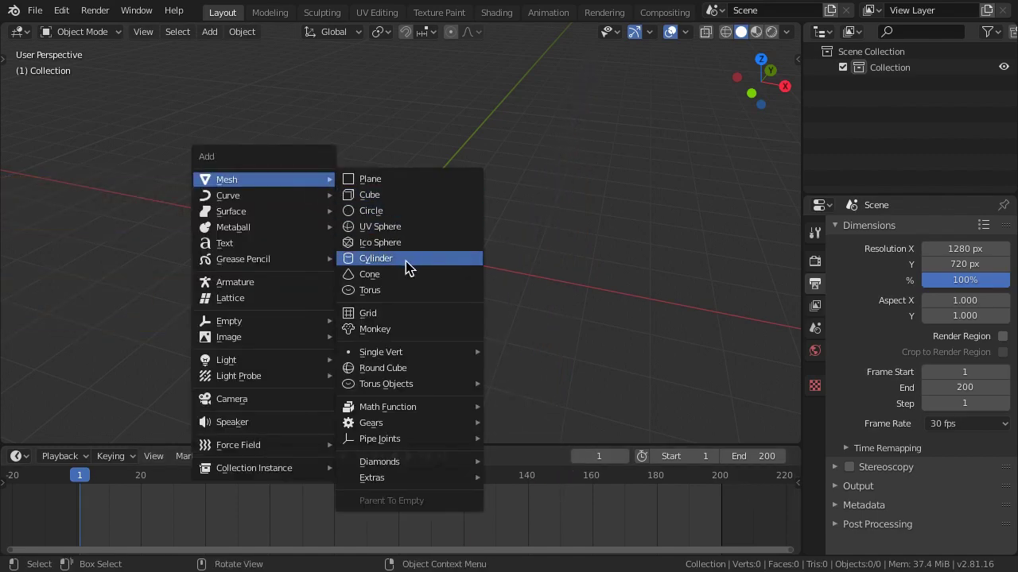
left_click(405, 261)
left_click(198, 258)
type(".02")
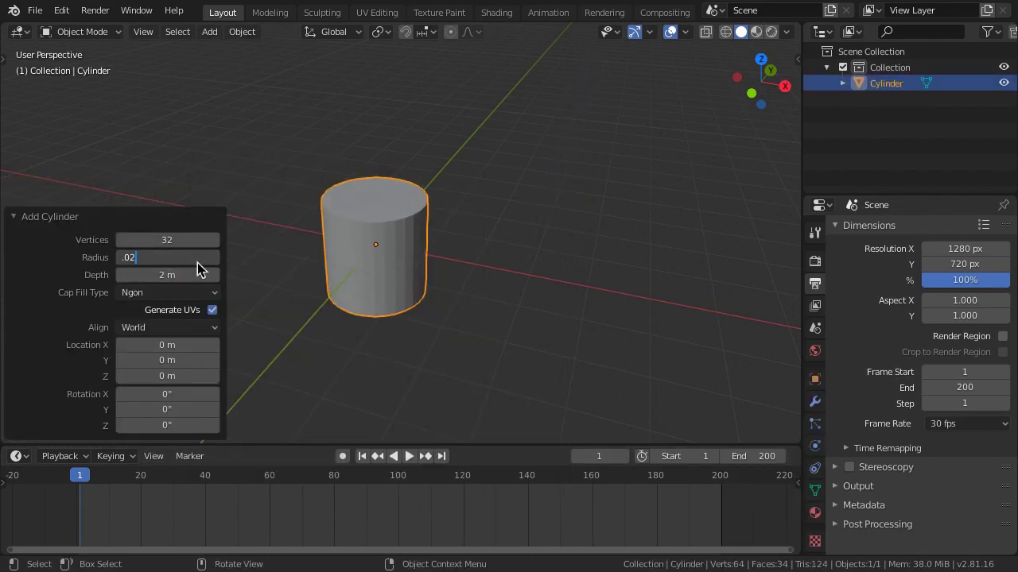
key("Return")
In Edit Mode, move the rod's geometry down 1 m along Z
key("Tab")
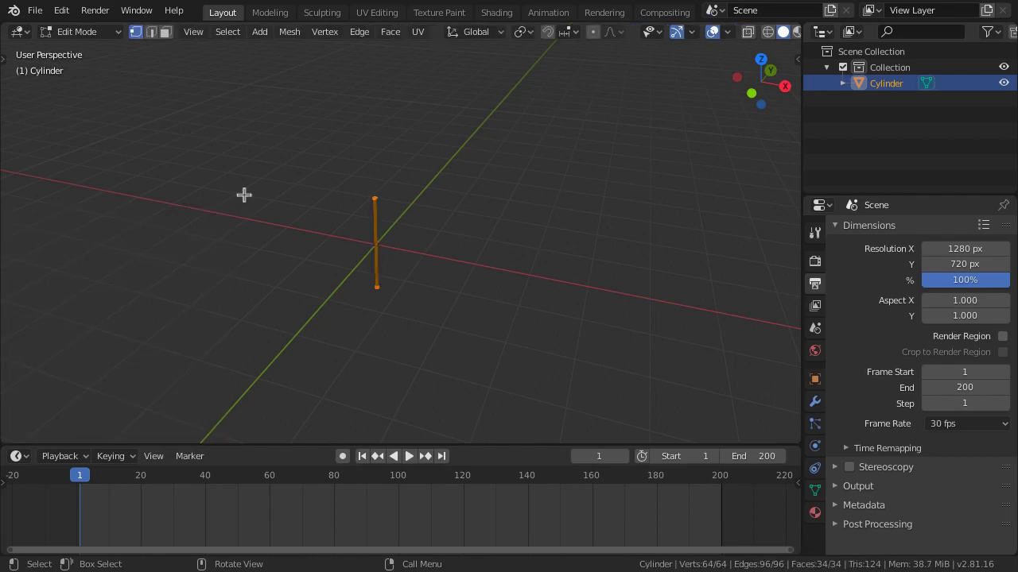
key("KP_Decimal")
type("gz")
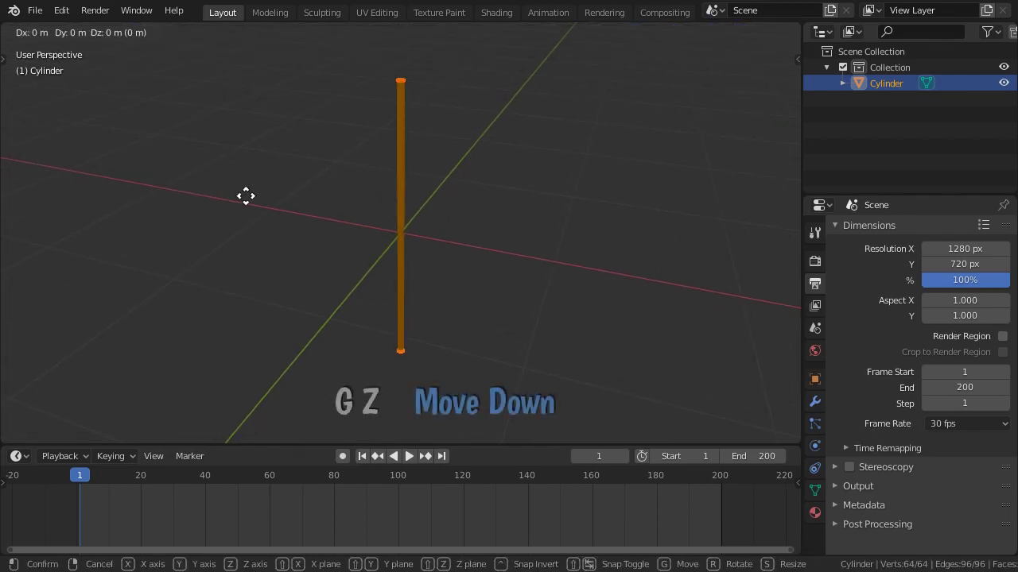
type("-1")
key("Return")
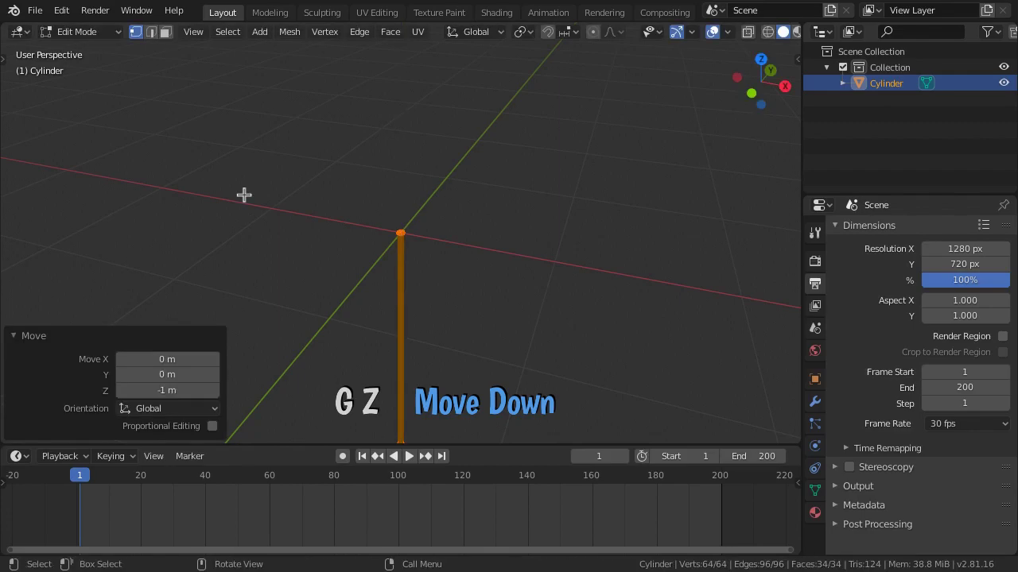
key("KP_Decimal")
Add a 0.1 m UV sphere at Z -1 at the rod's bottom and return to Object Mode
key("shift+a")
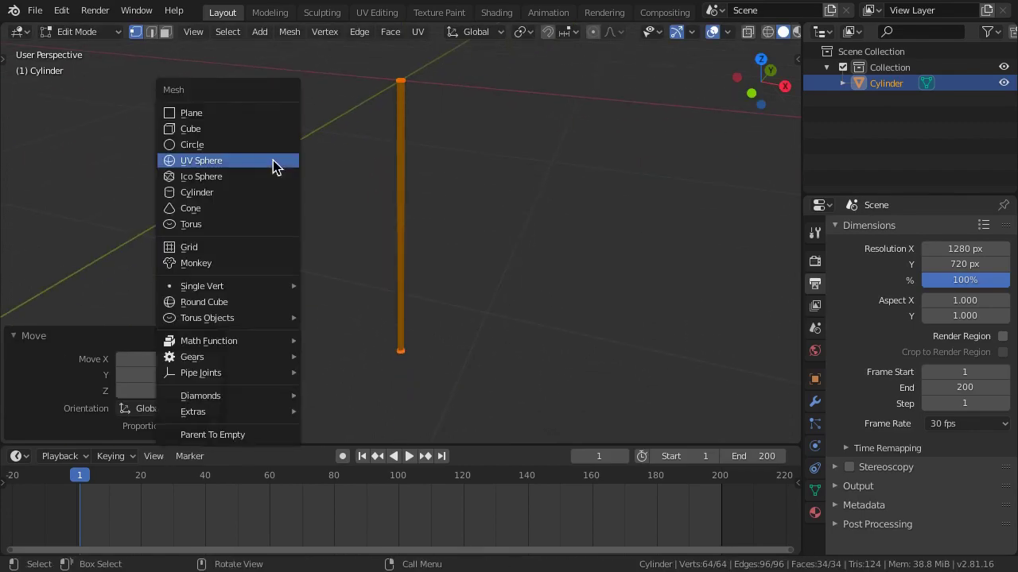
left_click(273, 160)
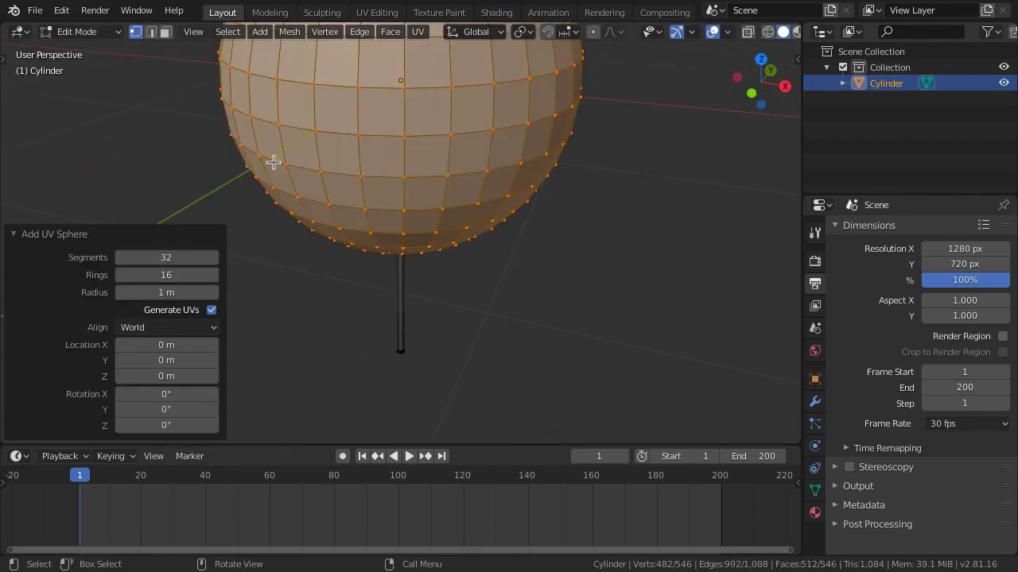
left_click(183, 291)
type(".1")
key("Tab")
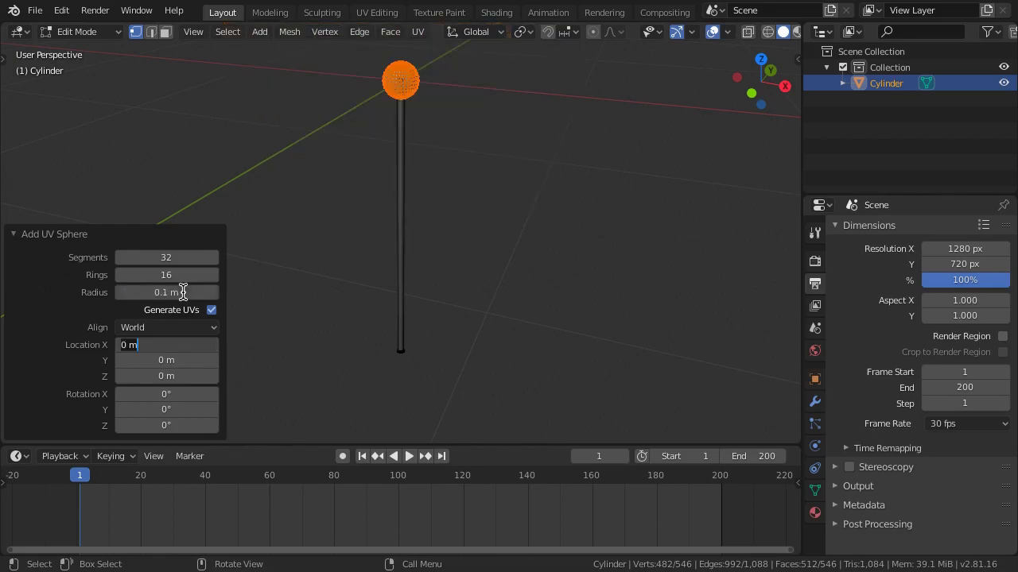
key("Tab")
key("Tab")
type("-1")
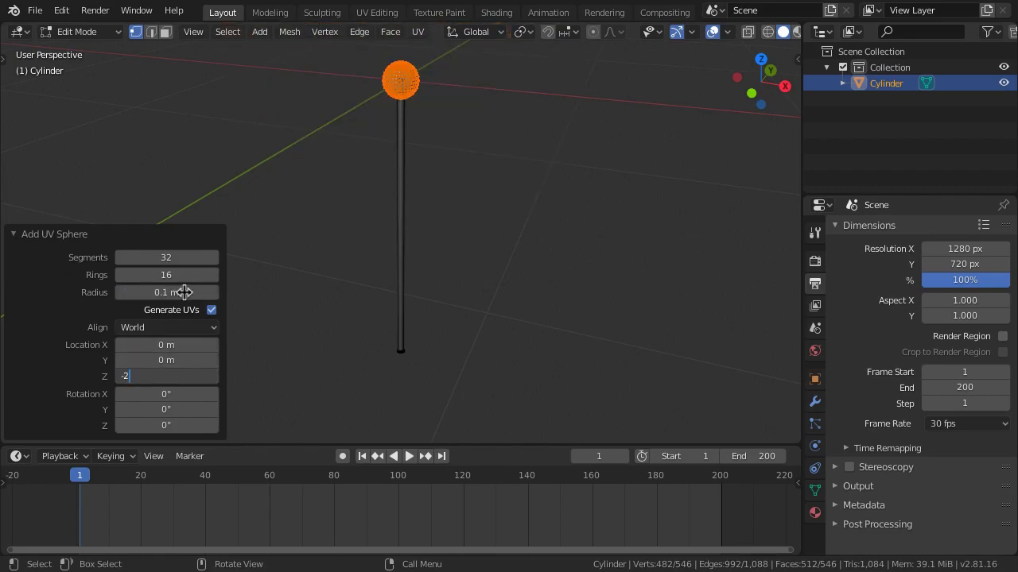
key("Return")
key("Tab")
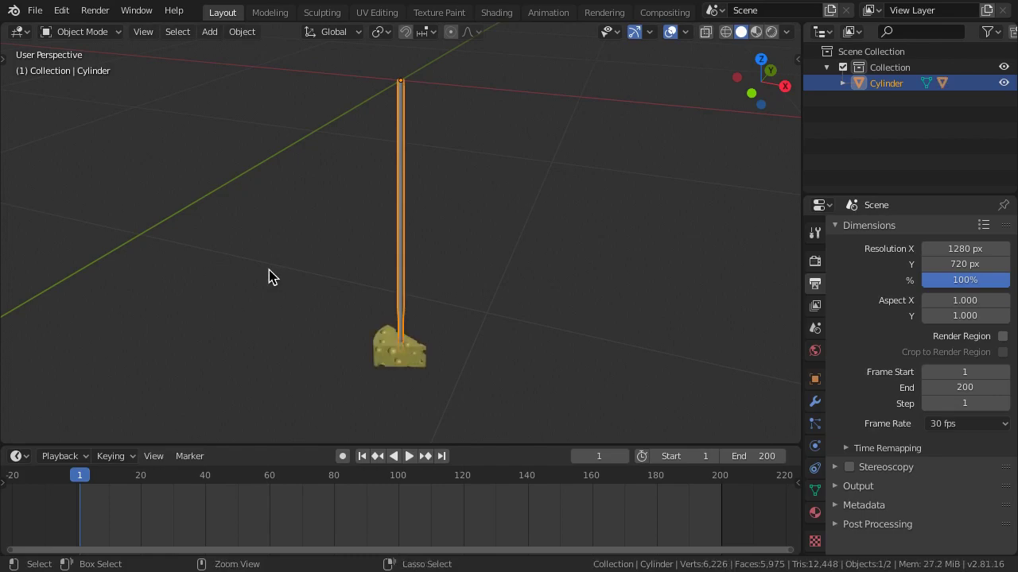
Raise the object to Z 2 m and rename it Pendulum
left_click(814, 379)
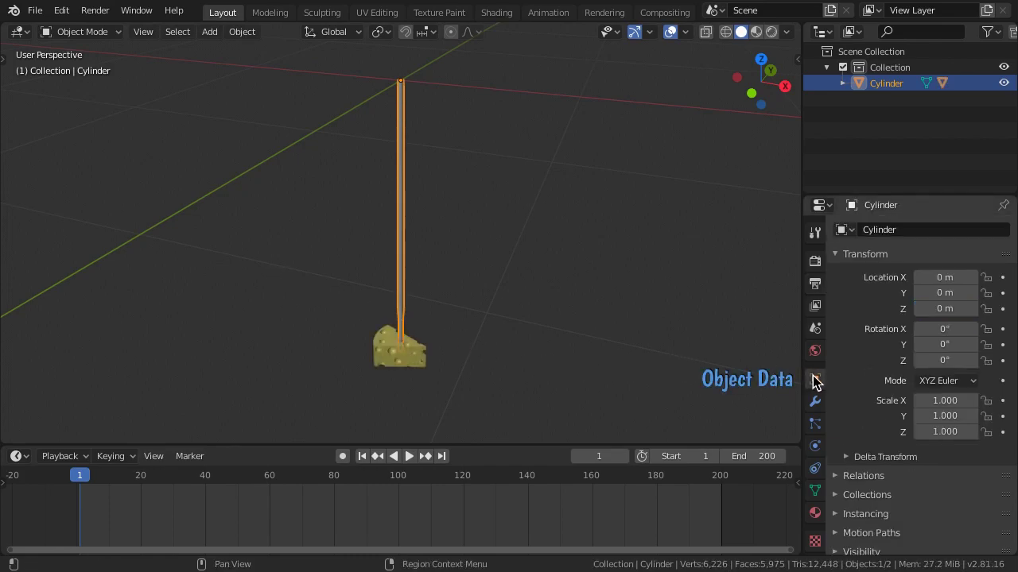
left_click(950, 310)
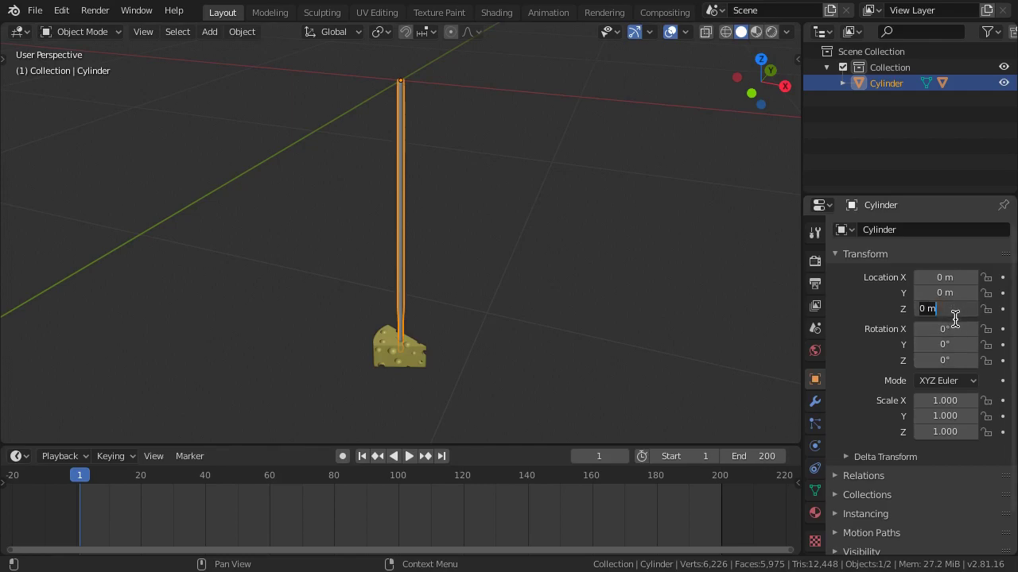
type("2")
key("Return")
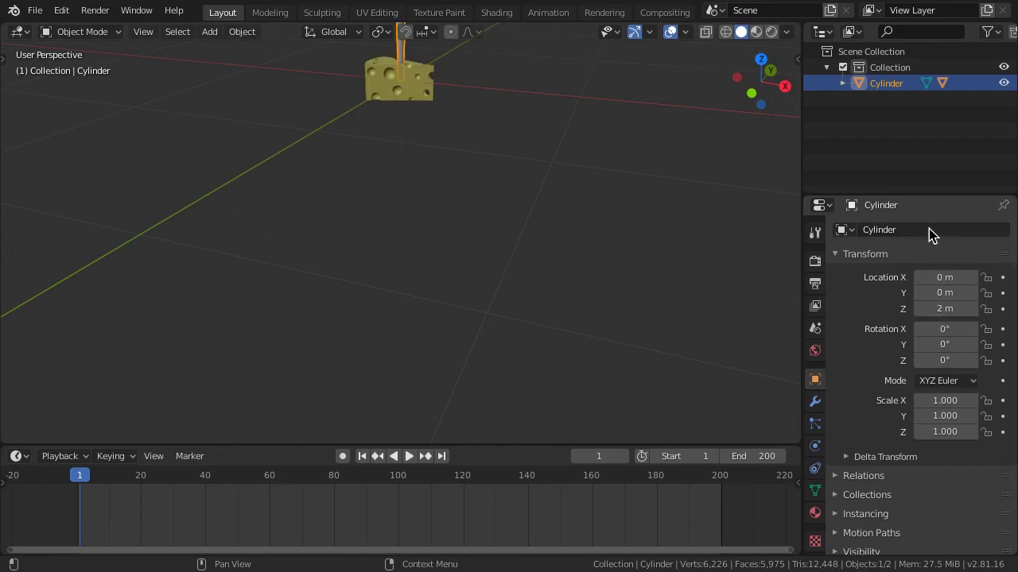
left_click(928, 229)
type("Pend")
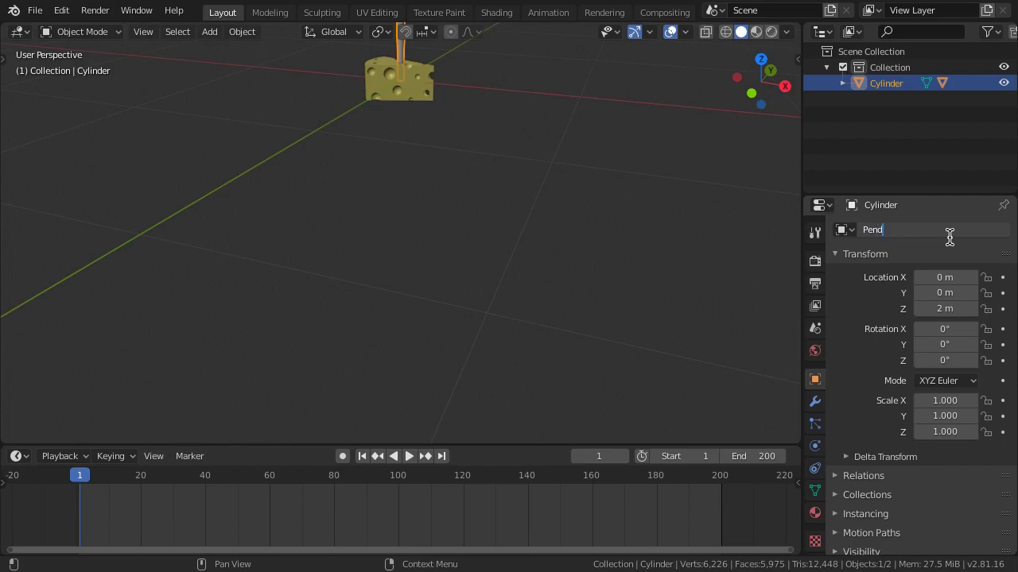
type("ulum")
key("Return")
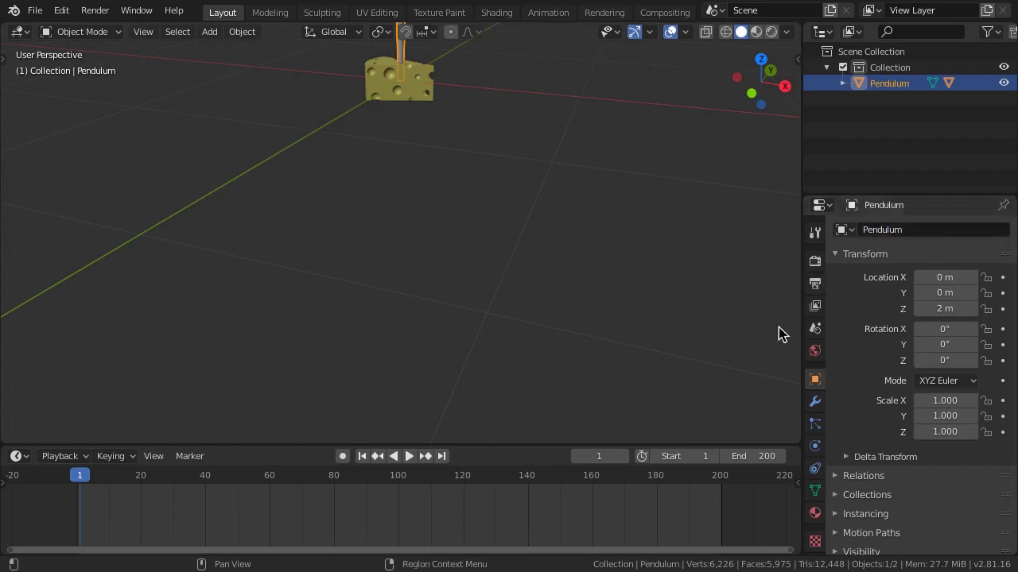
Key Y rotation 0° at frame 1 and 35° at frame 20, then duplicate the frame-20 keys
key("KP_1")
key("KP_Decimal")
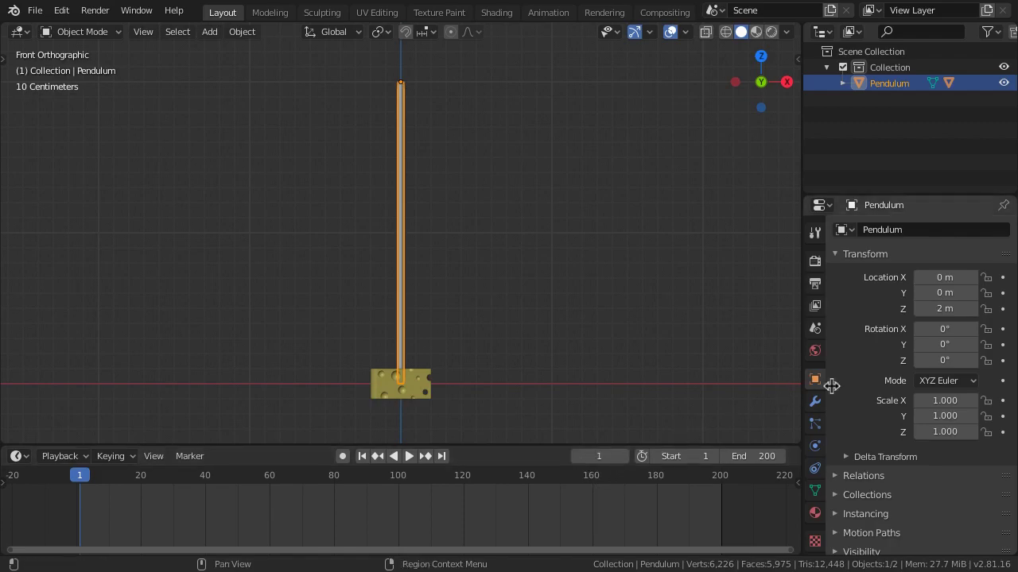
left_click(1002, 344)
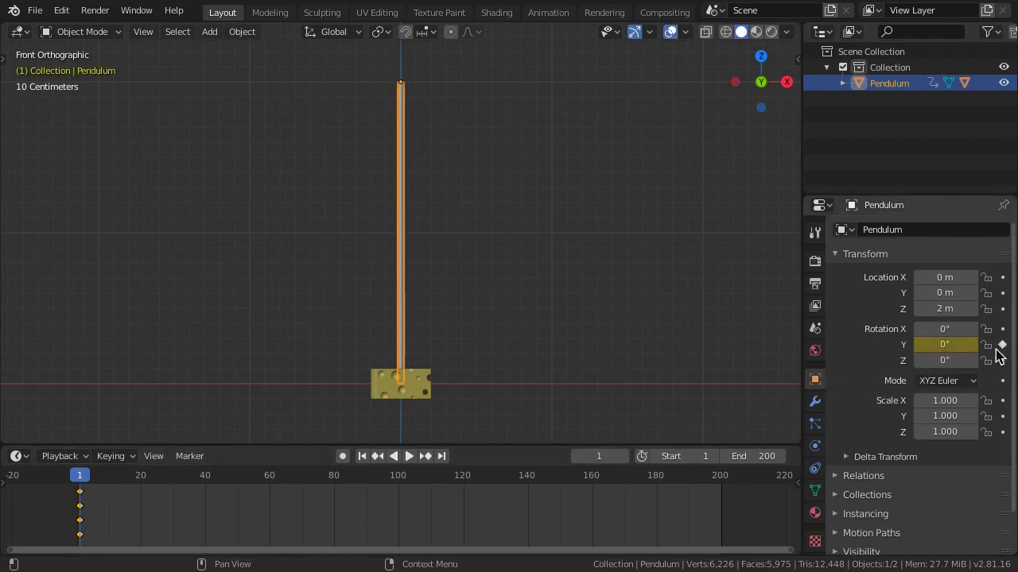
left_click(140, 477)
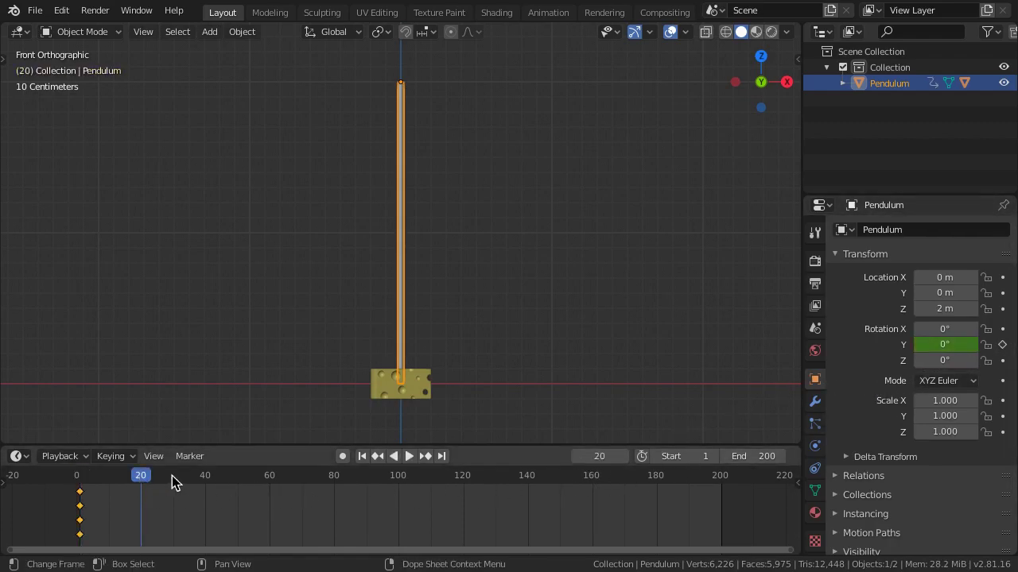
left_click(926, 345)
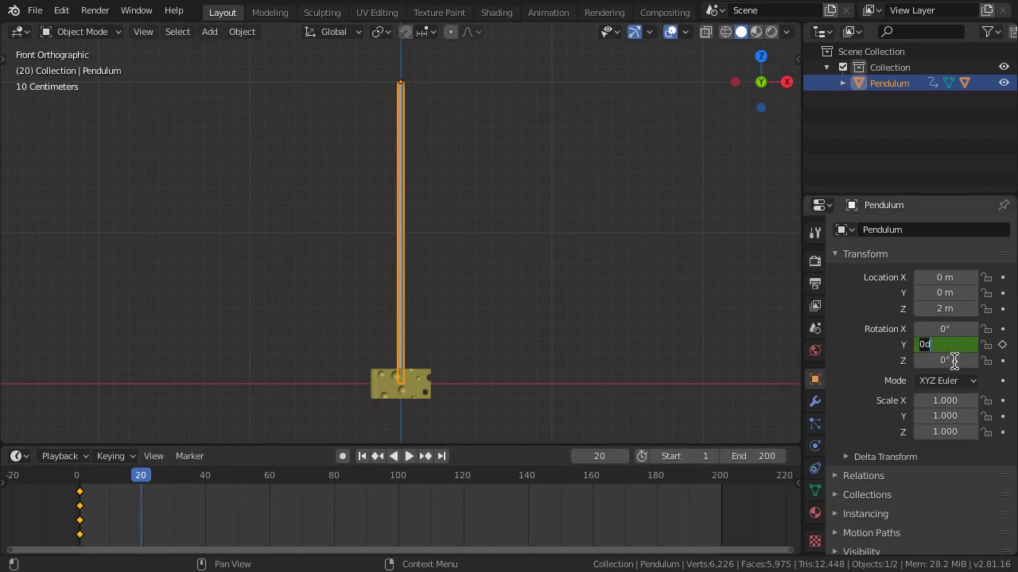
type("35")
key("Return")
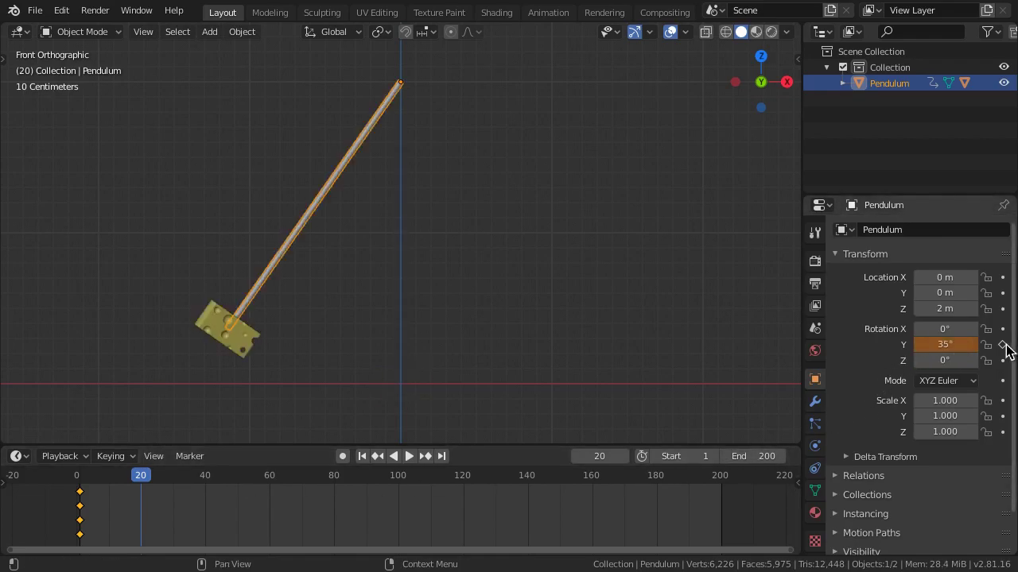
left_click(1003, 345)
left_click_drag(112, 486, 153, 535)
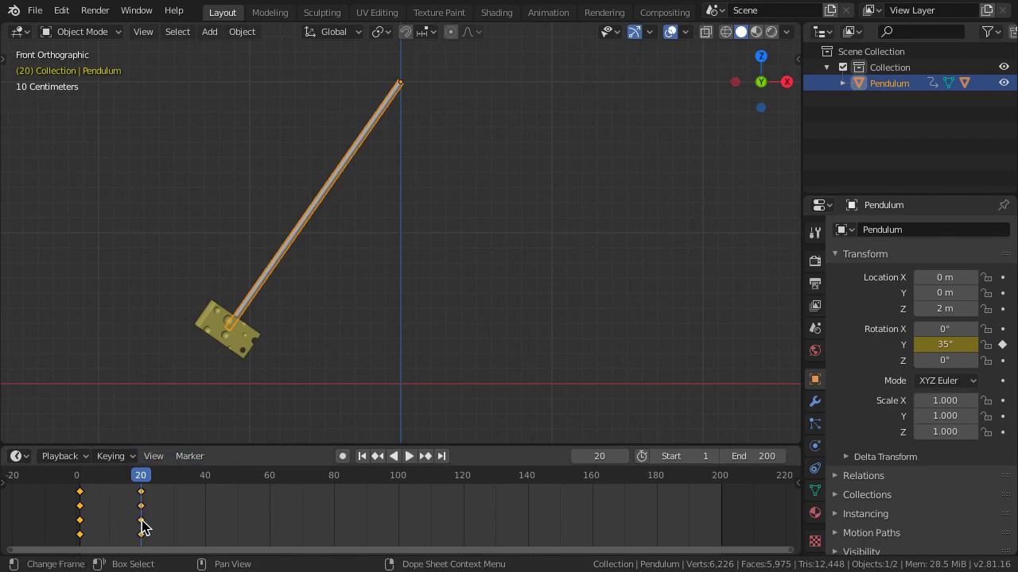
key("shift+d")
key("shift+d")
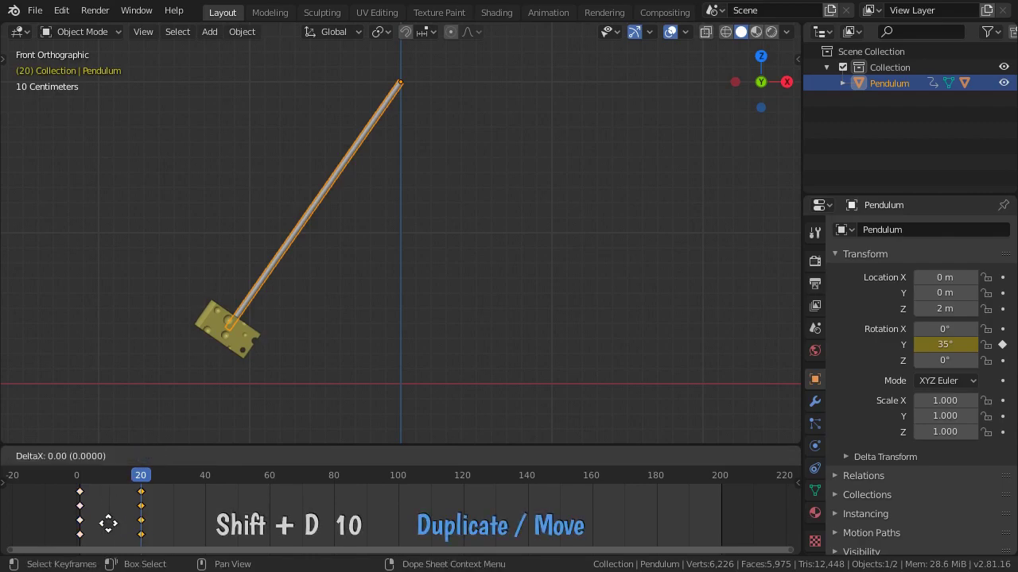
Place the copied keys at frame 30 and add a Sine built-in function modifier to the rotation curve
type("[10|] = 10")
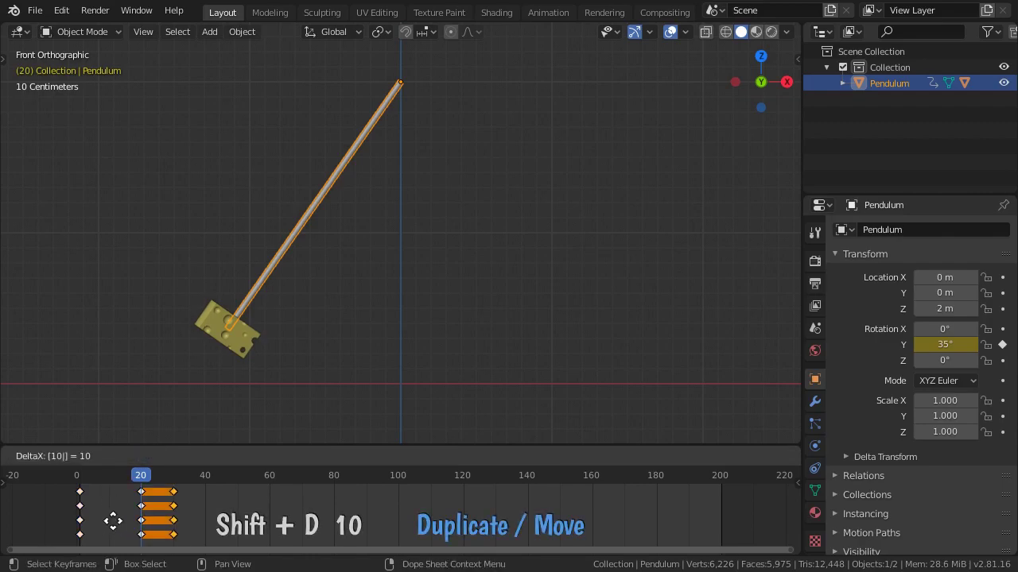
left_click(113, 520)
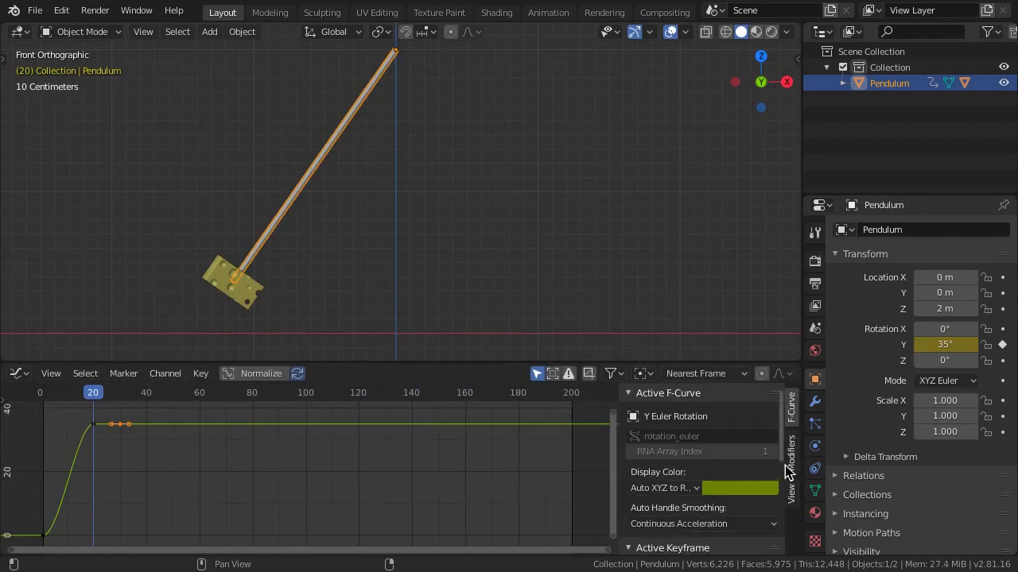
left_click(795, 463)
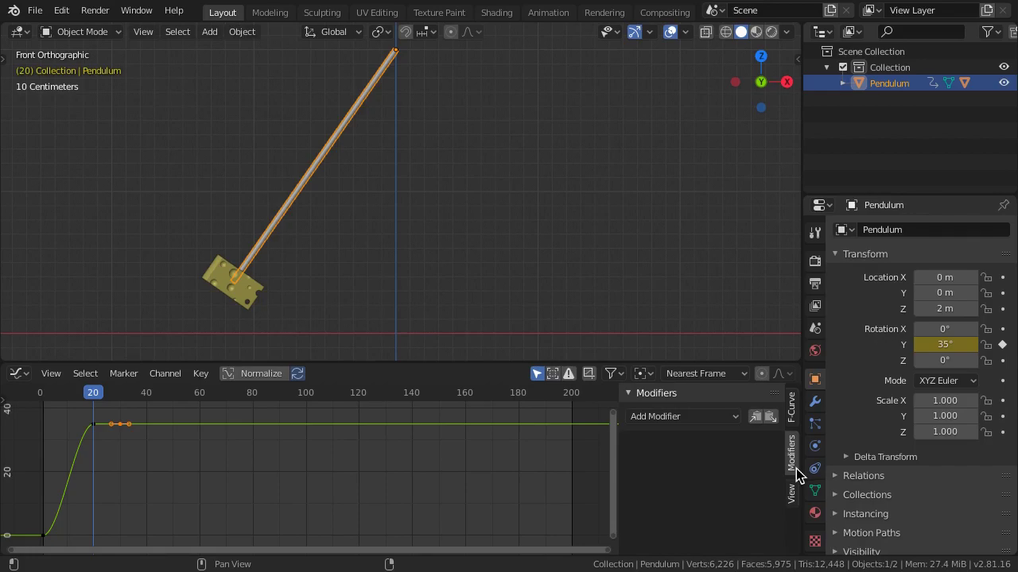
left_click(720, 418)
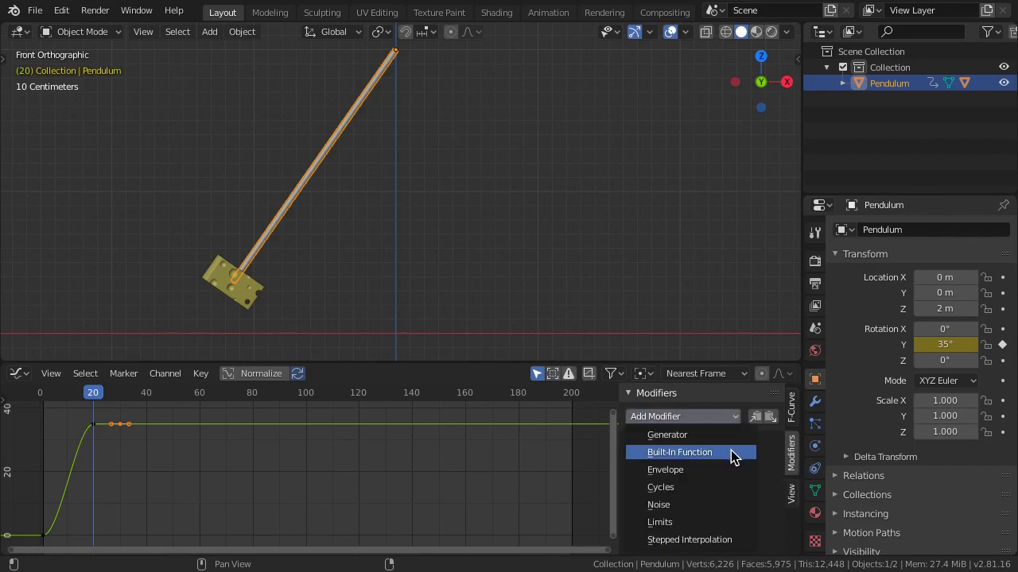
left_click(731, 453)
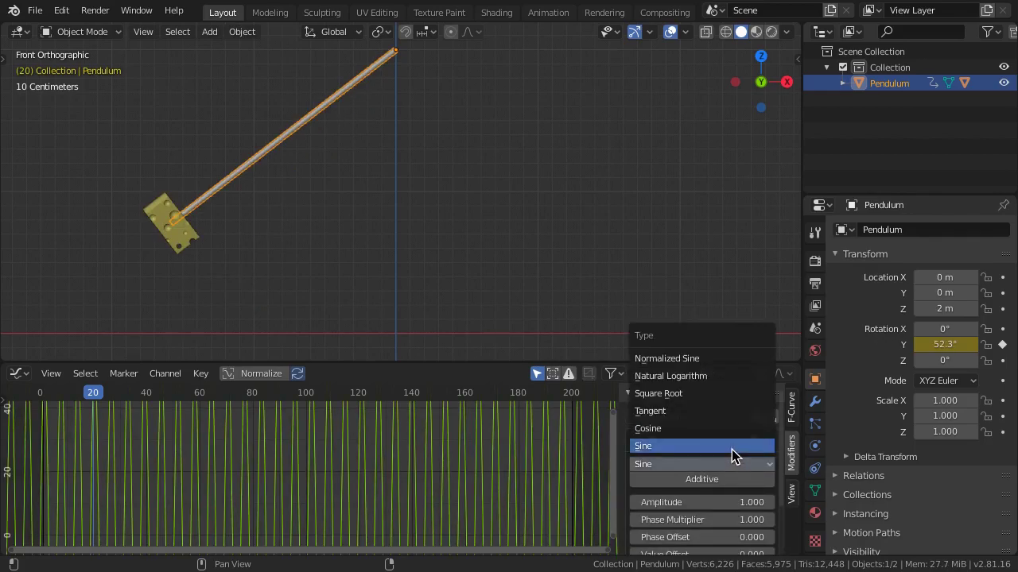
left_click(731, 448)
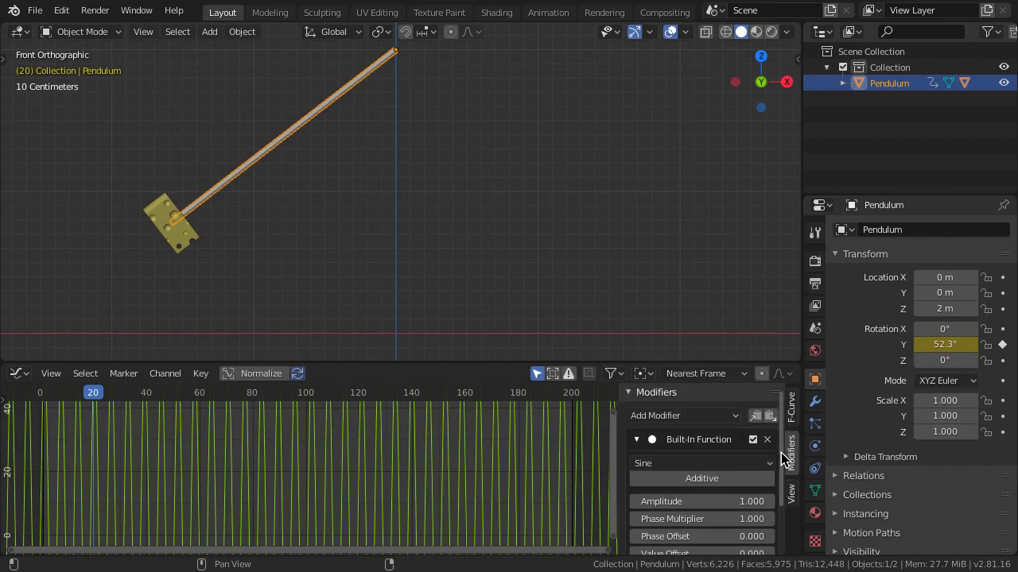
Restrict the sine modifier to frames 30 through 120
left_click_drag(781, 452, 781, 539)
left_click(767, 516)
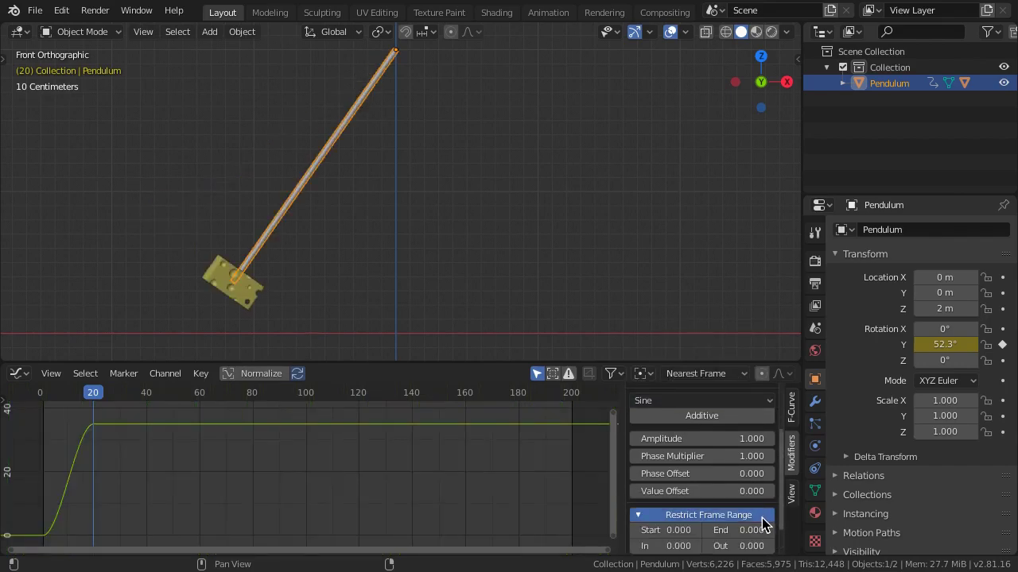
left_click(686, 536)
type("30")
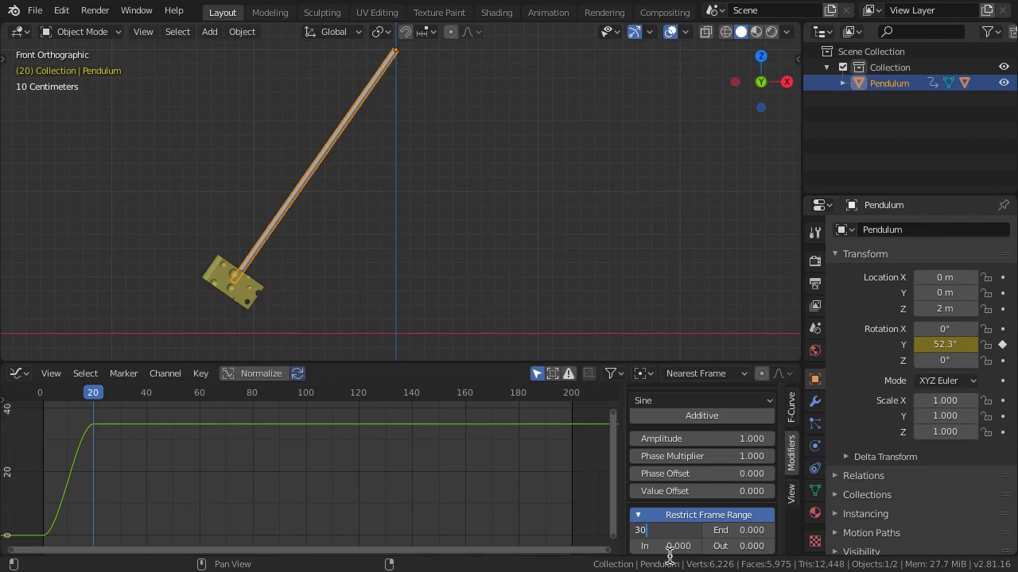
key("Tab")
type("12")
key("Return")
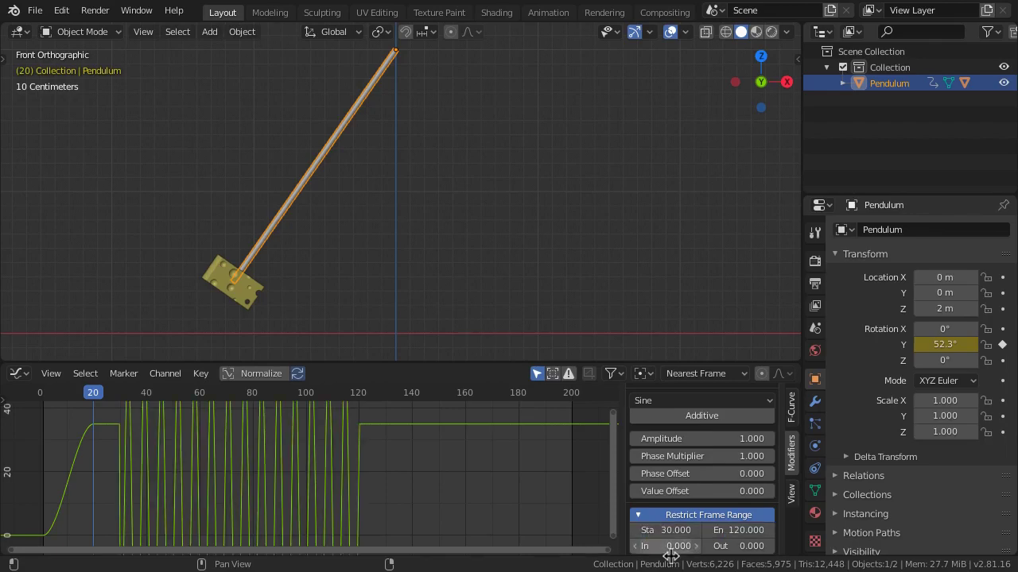
Set the sine amplitude to 35° in radians (about 0.61)
mouse_move(703, 443)
left_mouse_down()
mouse_move(651, 439)
mouse_move(702, 444)
left_mouse_up()
type("0.610")
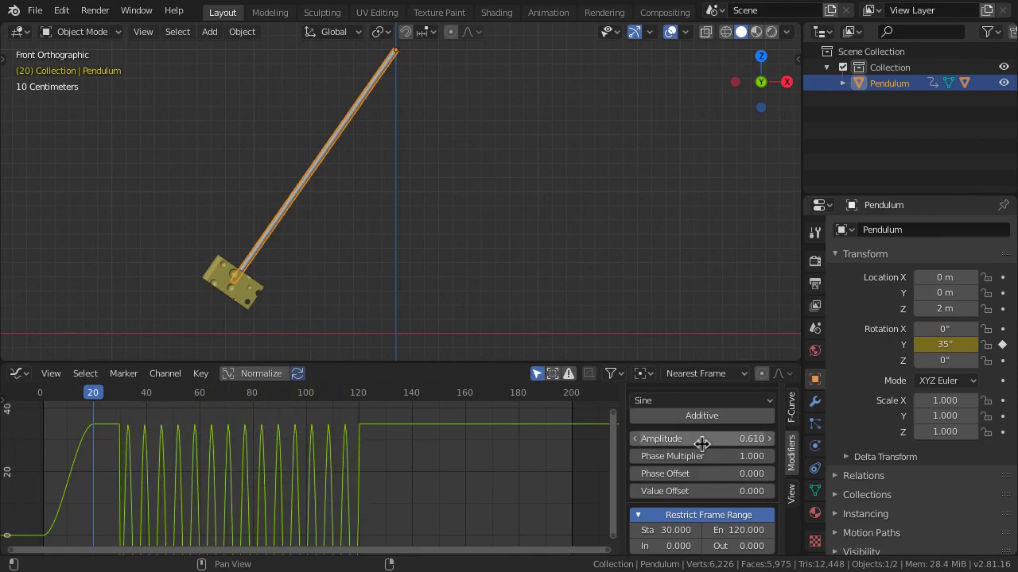
left_click(706, 441)
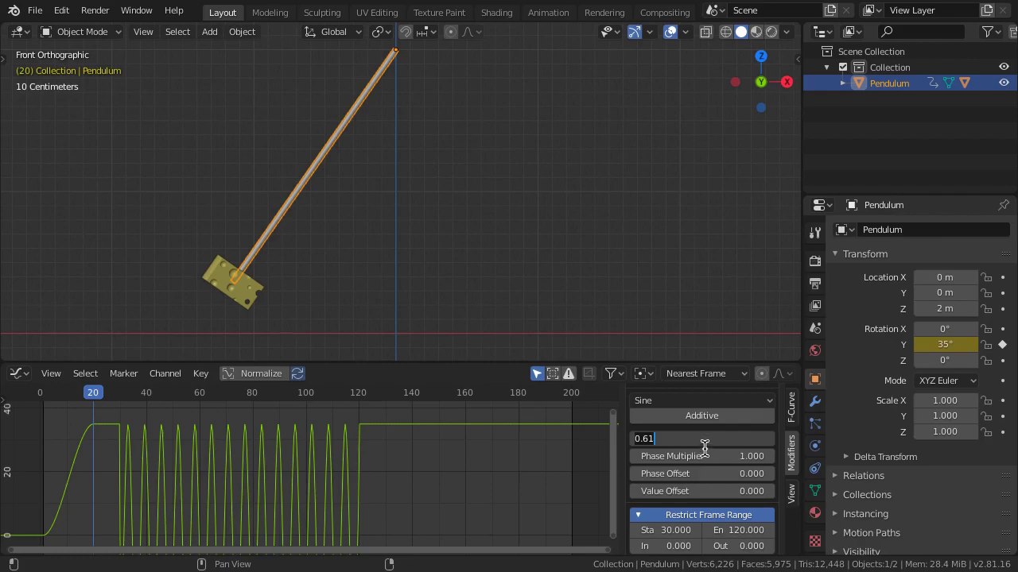
type("35*pi/180")
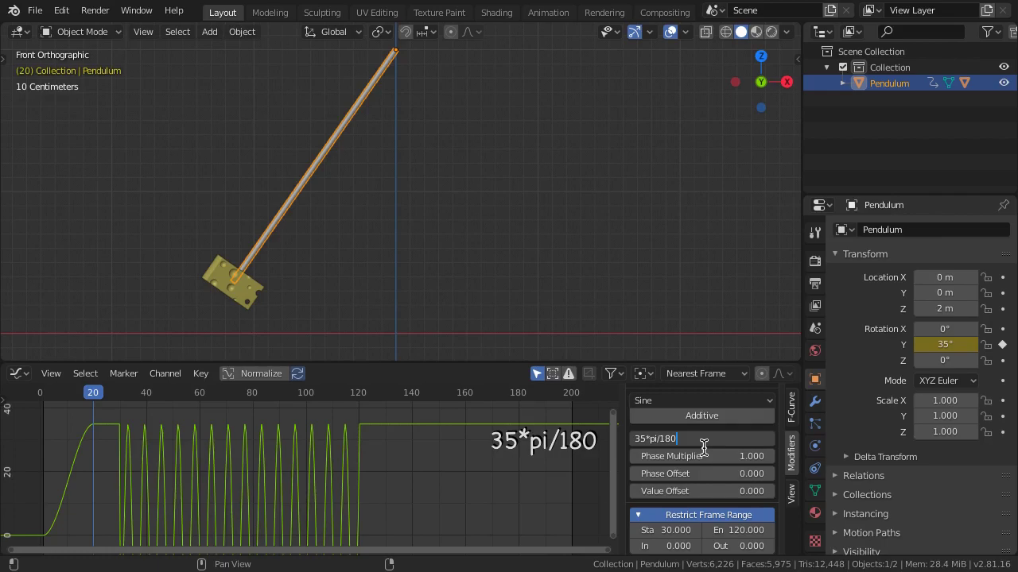
key("Return")
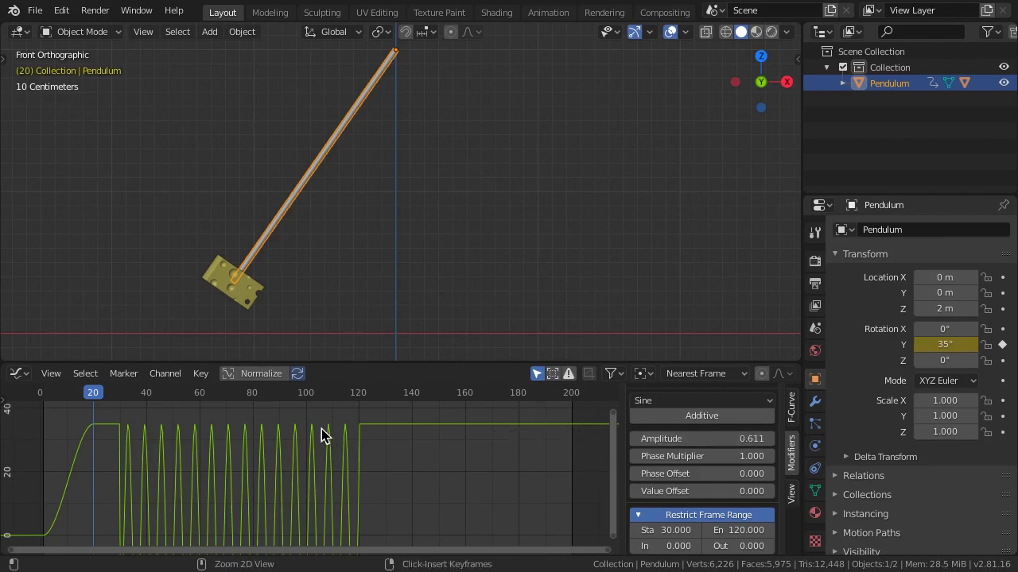
middle_click_drag(323, 435, 324, 458, "ctrl")
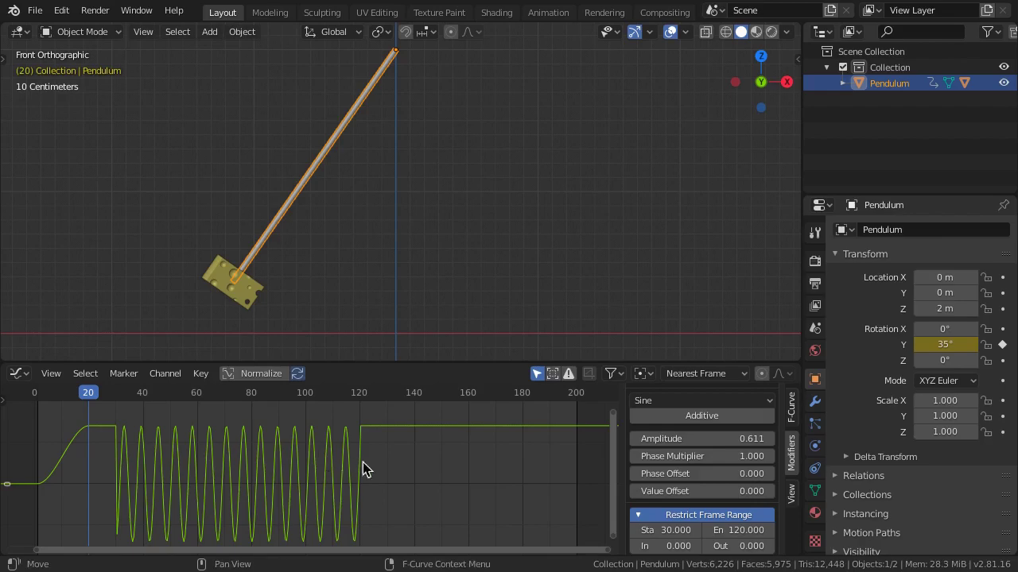
Set the sine phase multiplier to 2*pi/30, giving 0.209
left_click_drag(699, 456, 612, 456)
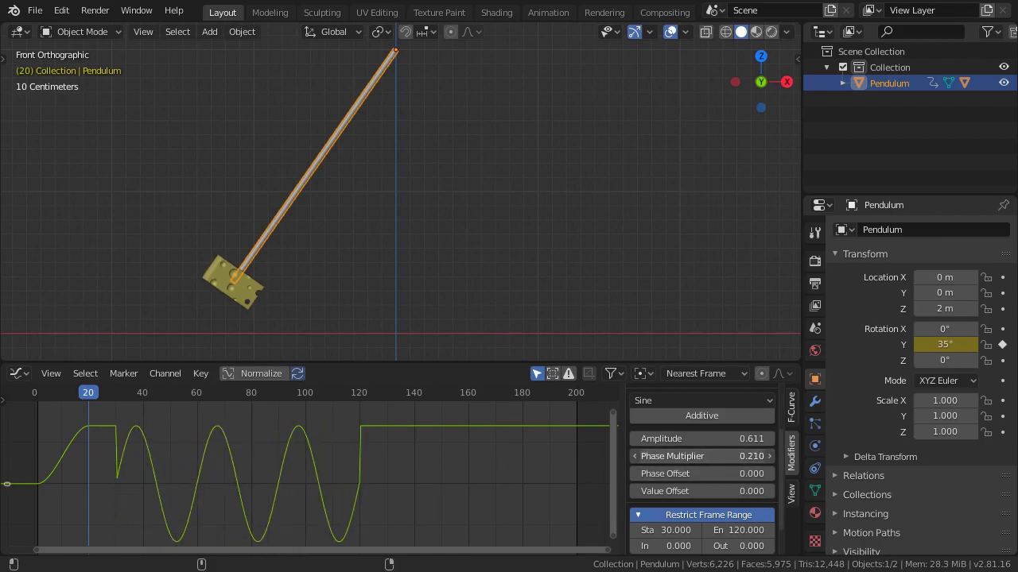
left_click(730, 460)
type("2*pi/30")
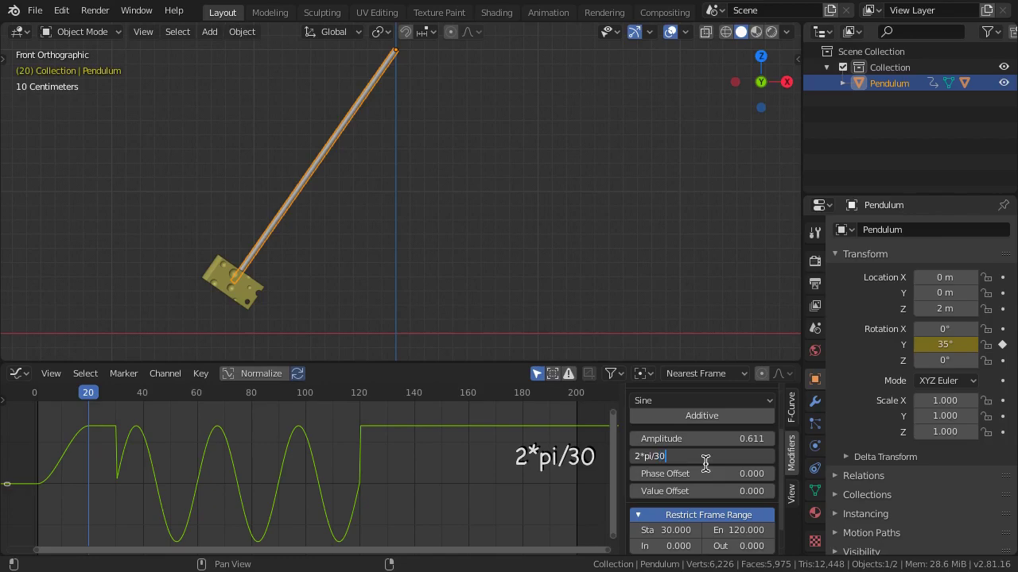
key("Return")
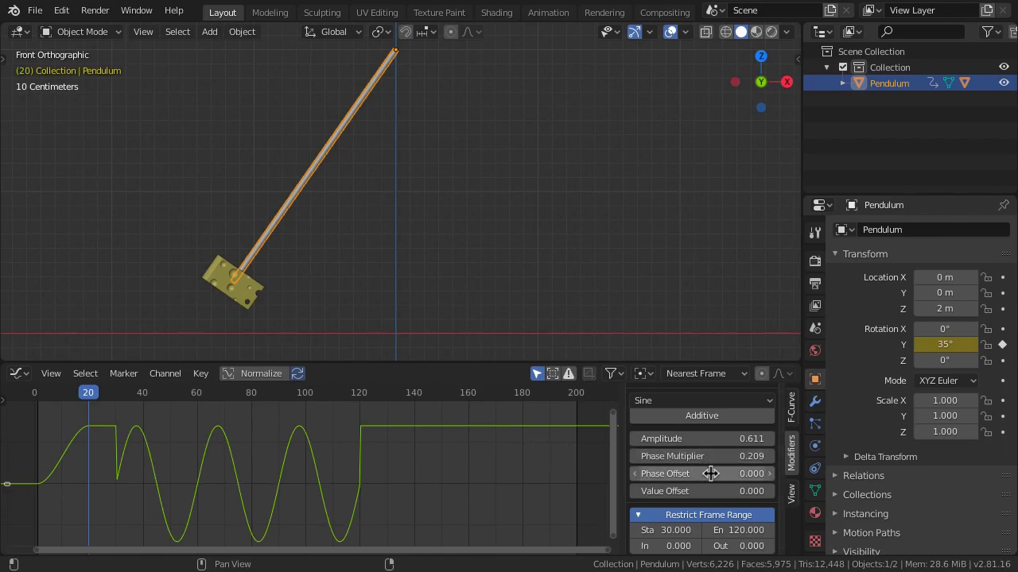
Set the phase offset to 1.490 and check the join at frame 30
left_click_drag(710, 474, 748, 474)
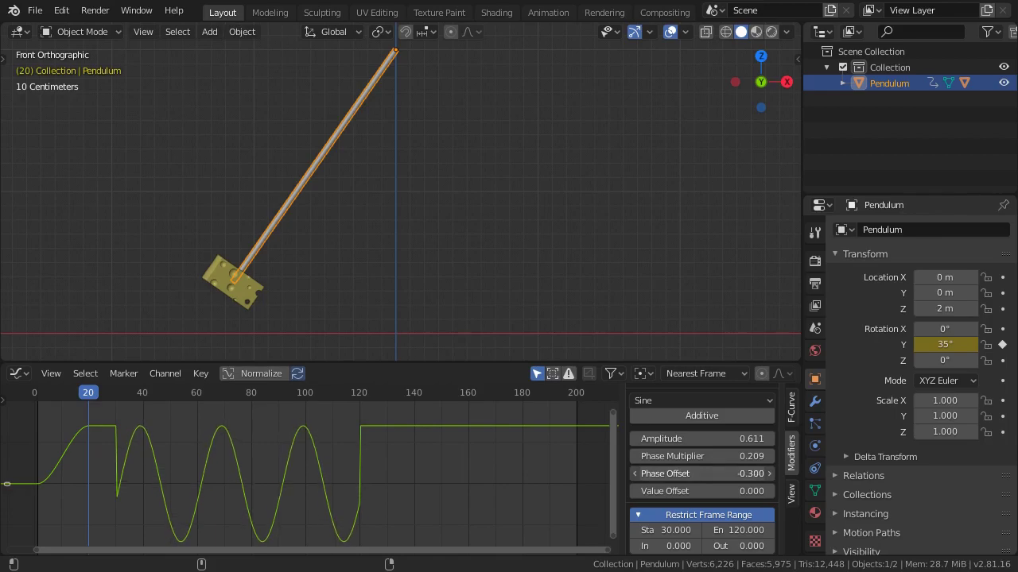
left_click_drag(702, 473, 719, 473)
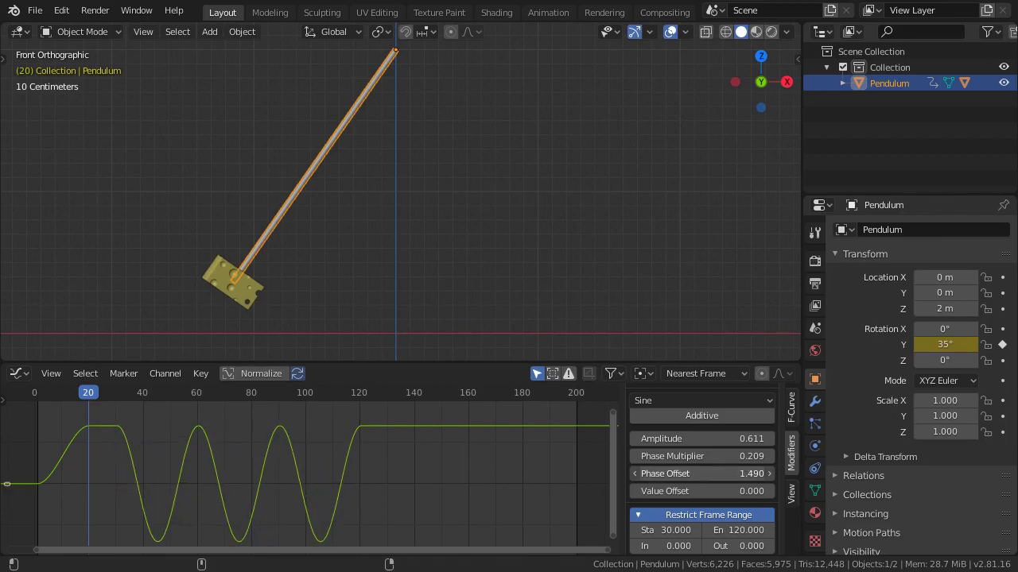
left_click(117, 396)
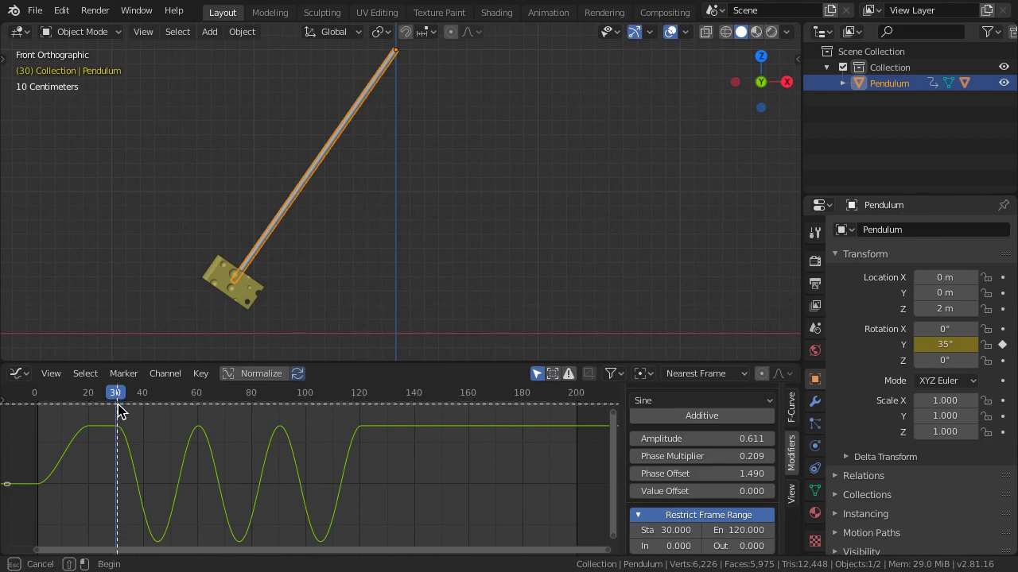
Play the pendulum swing over a preview range from frame 30, with viewport overlays hidden
left_click_drag(117, 405, 359, 540)
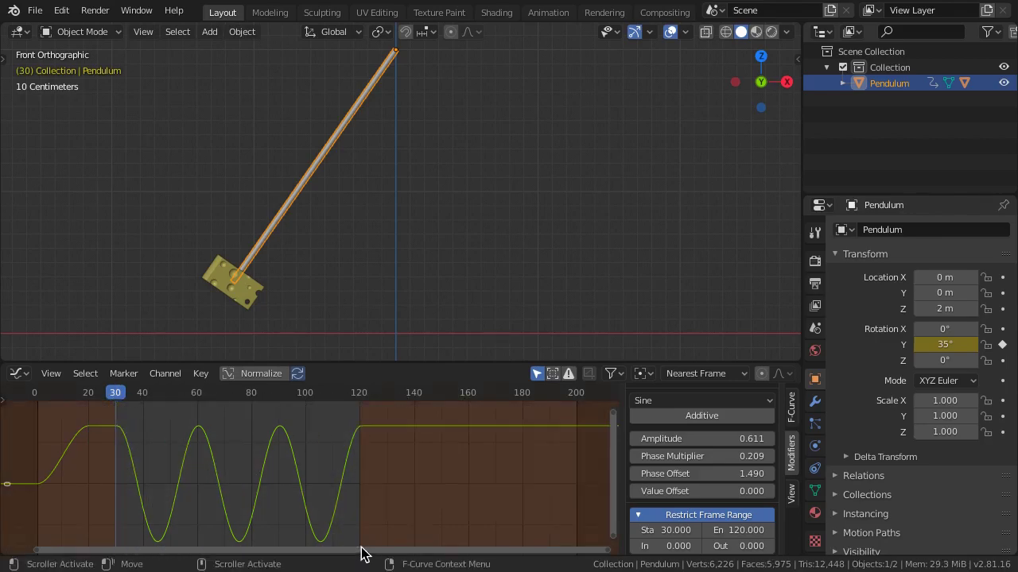
key("space")
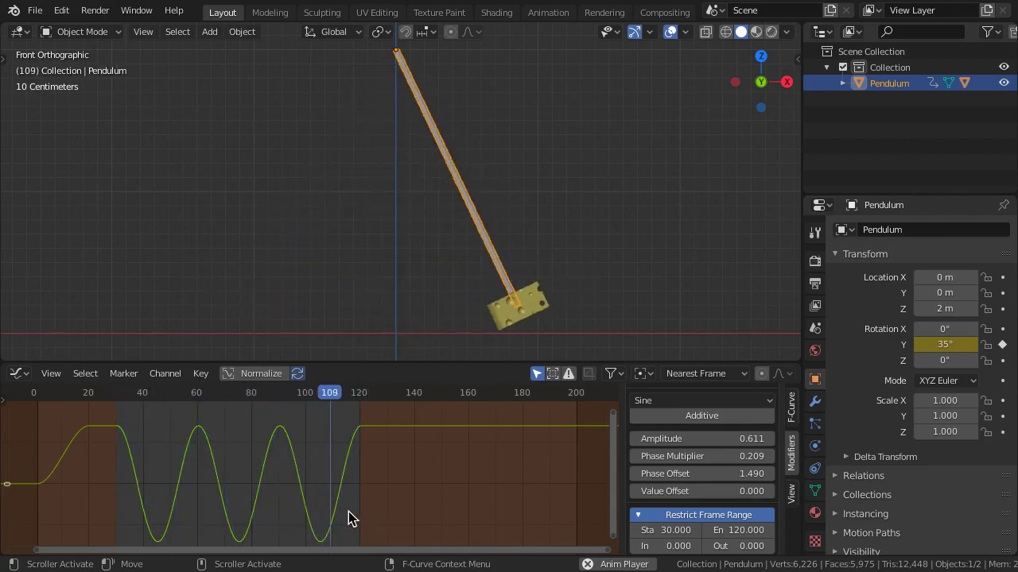
key("space")
left_click(38, 394)
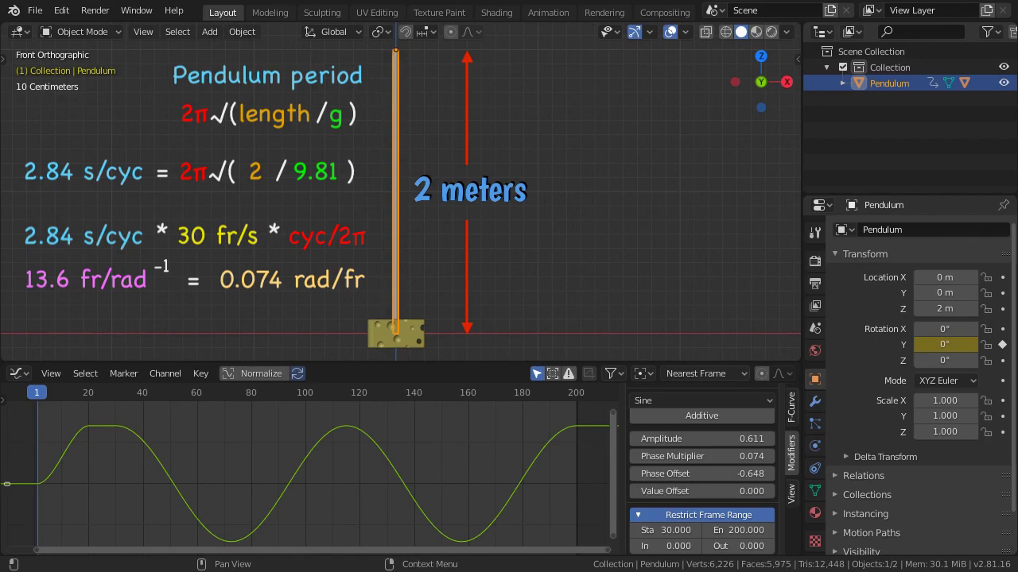
key("space")
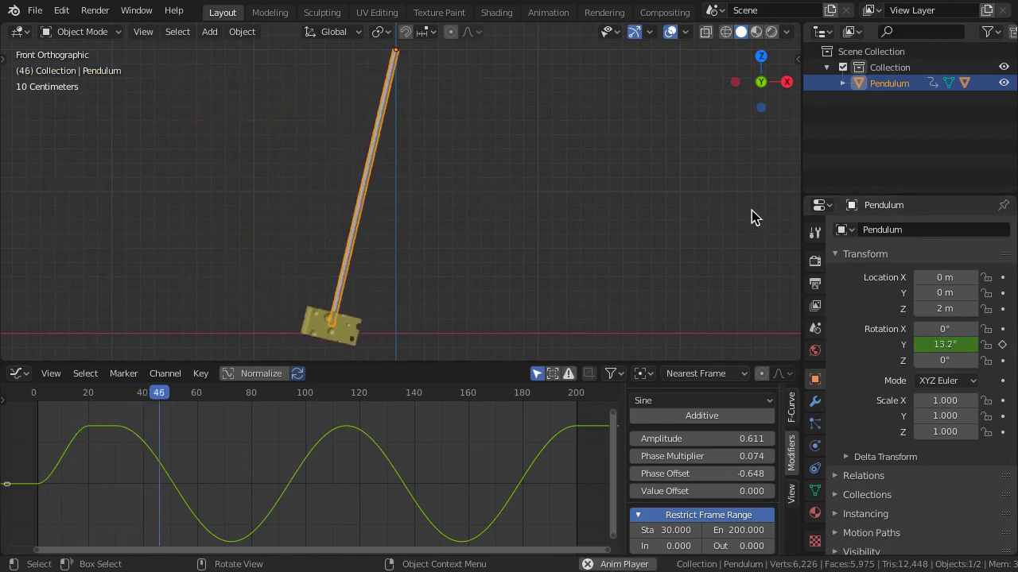
left_click(670, 32)
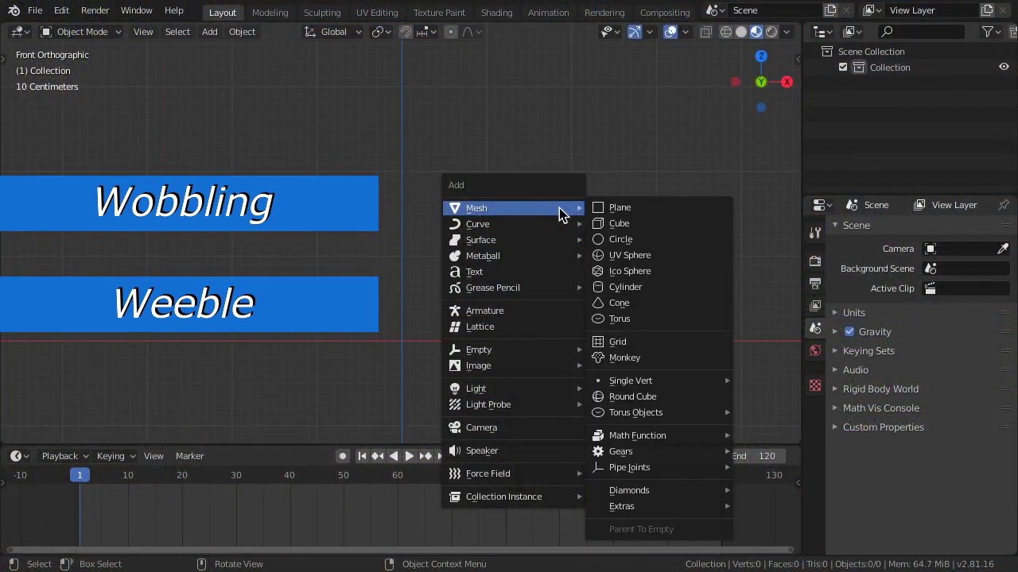
Add a smooth-shaded UV sphere raised 1 m on Z
left_click(648, 255)
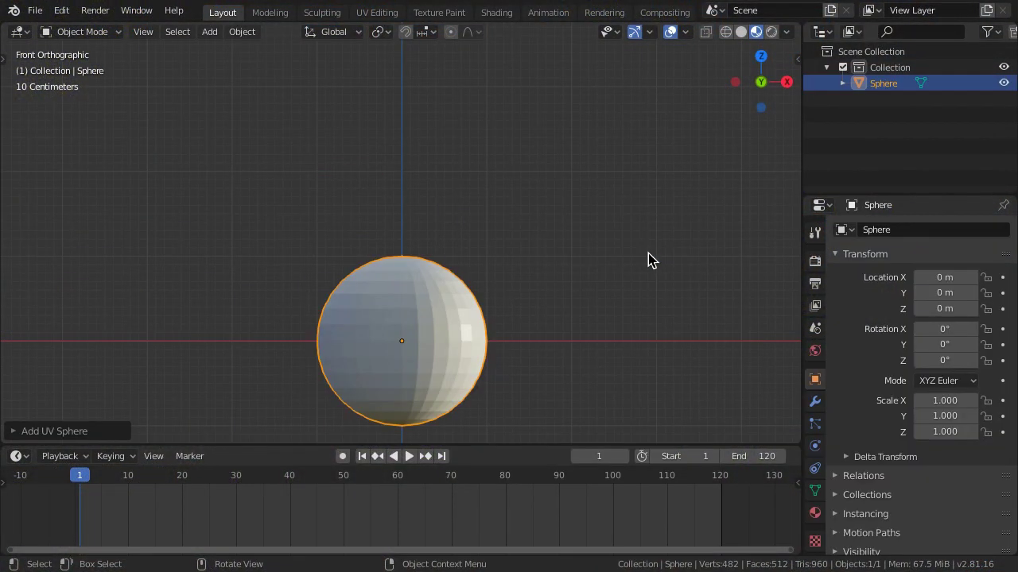
type("gz")
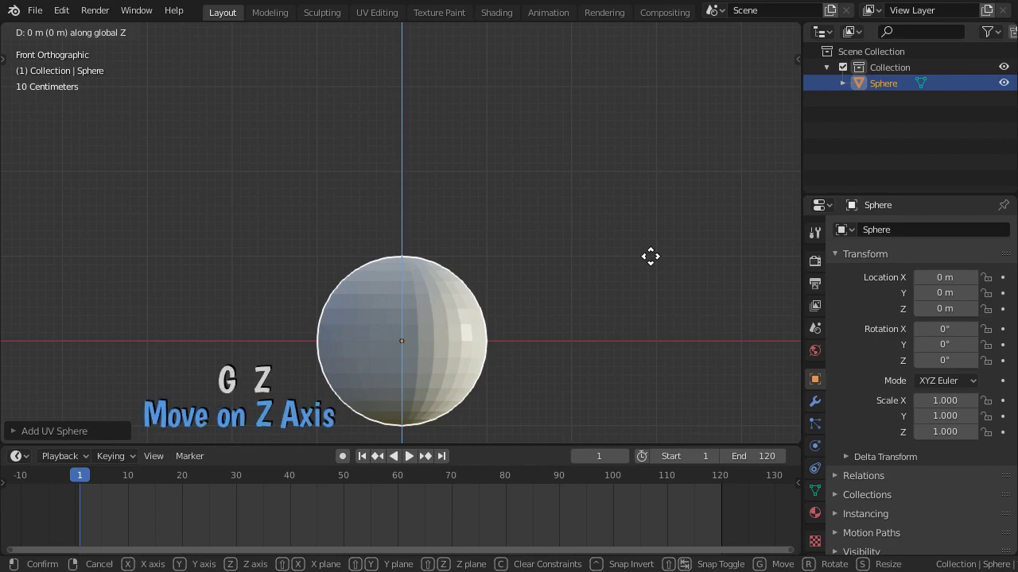
type("1")
key("Return")
right_click(628, 155)
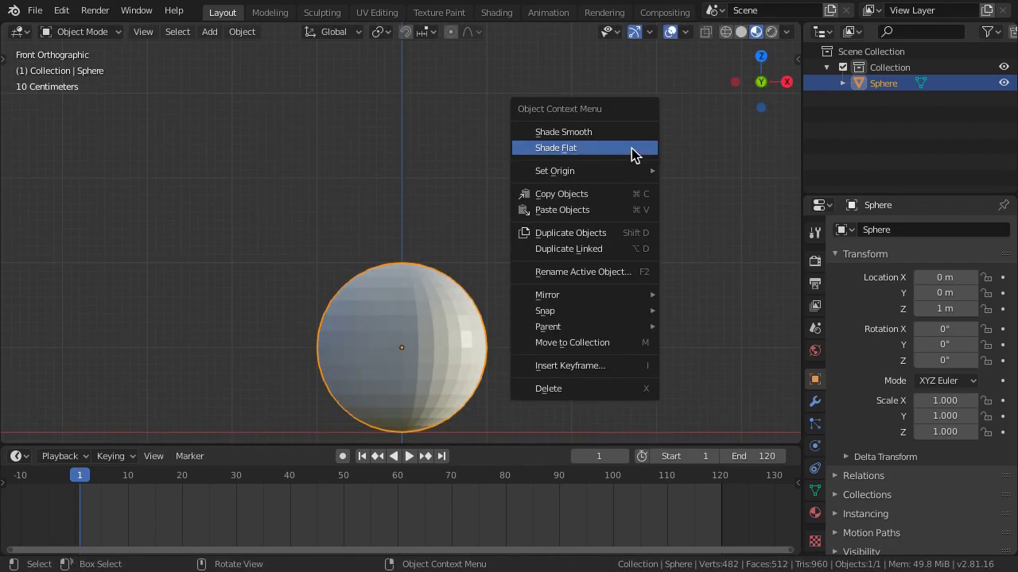
left_click(635, 138)
Delete the sphere's upper-half vertices in X-ray edit mode, leaving a bowl
key("Tab")
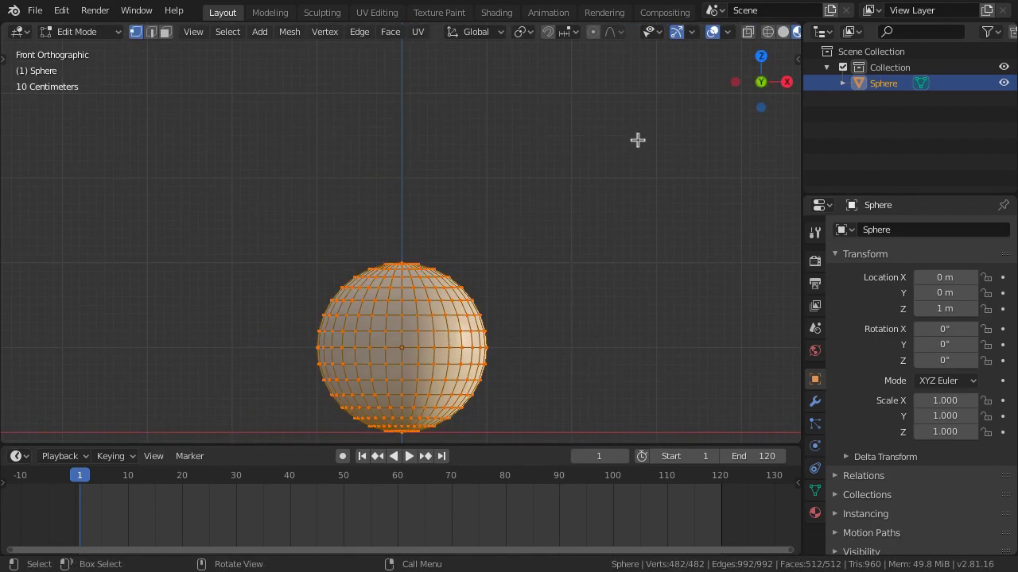
left_click(748, 32)
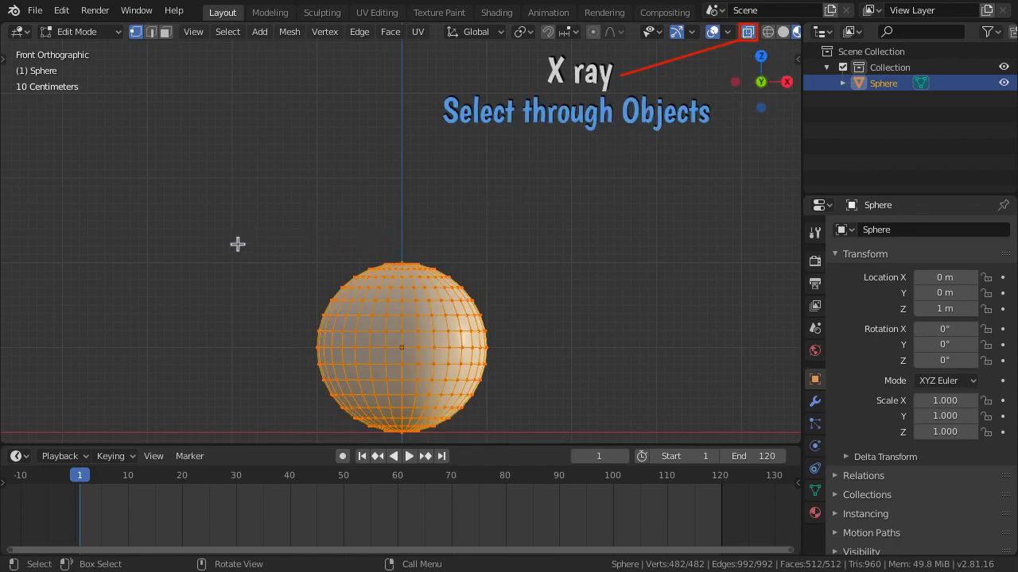
left_click_drag(238, 244, 542, 343)
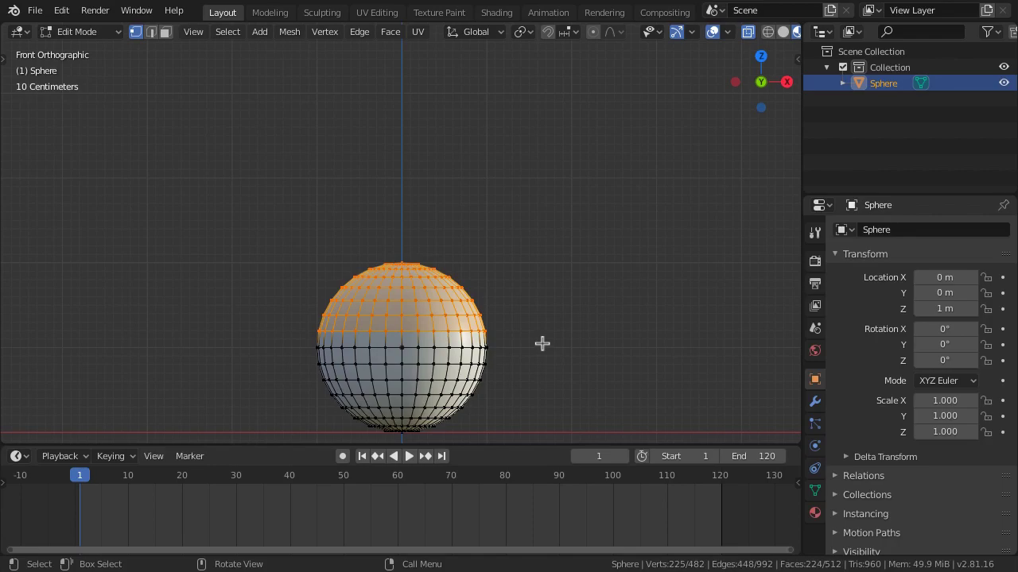
key("o")
key("g")
left_click(612, 266)
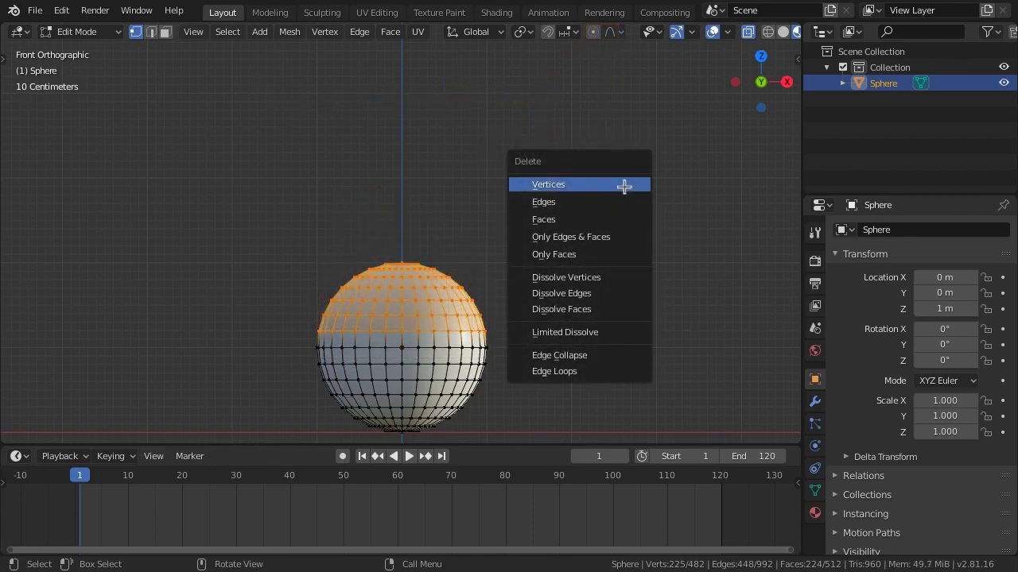
left_click(623, 185)
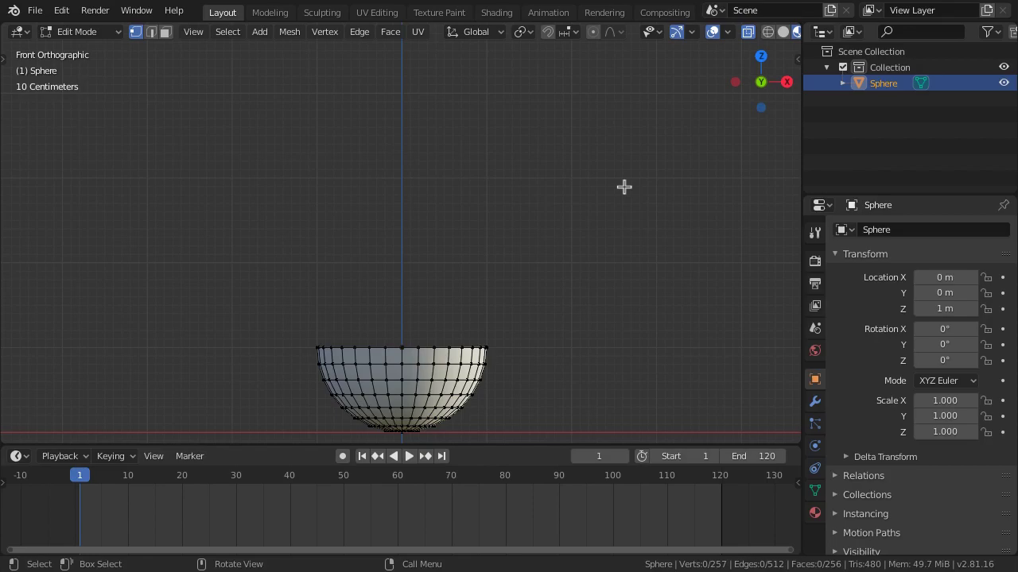
key("Tab")
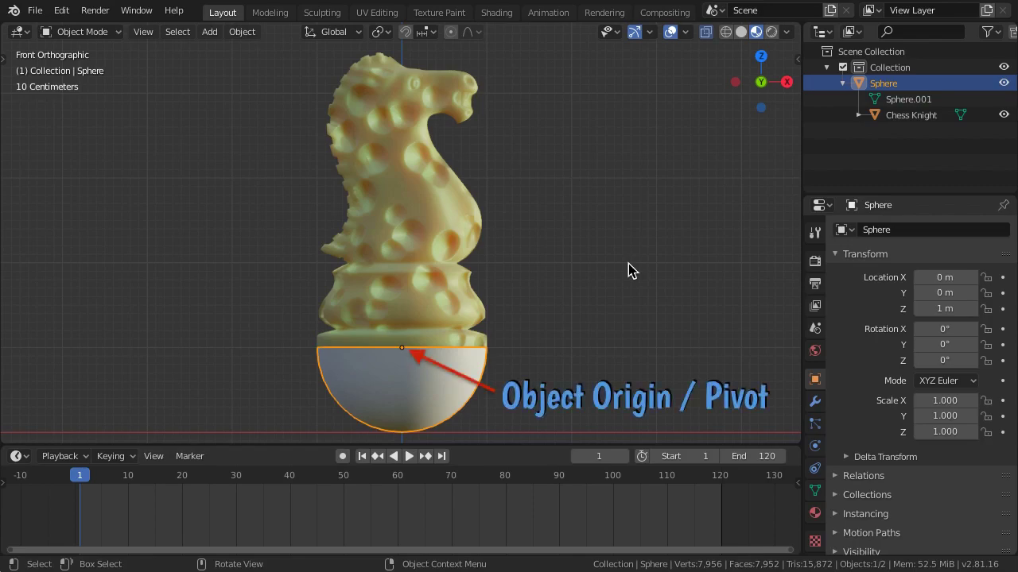
Test-tilt the knight and half-sphere, then rename the half-sphere 'Weeble'
key("r")
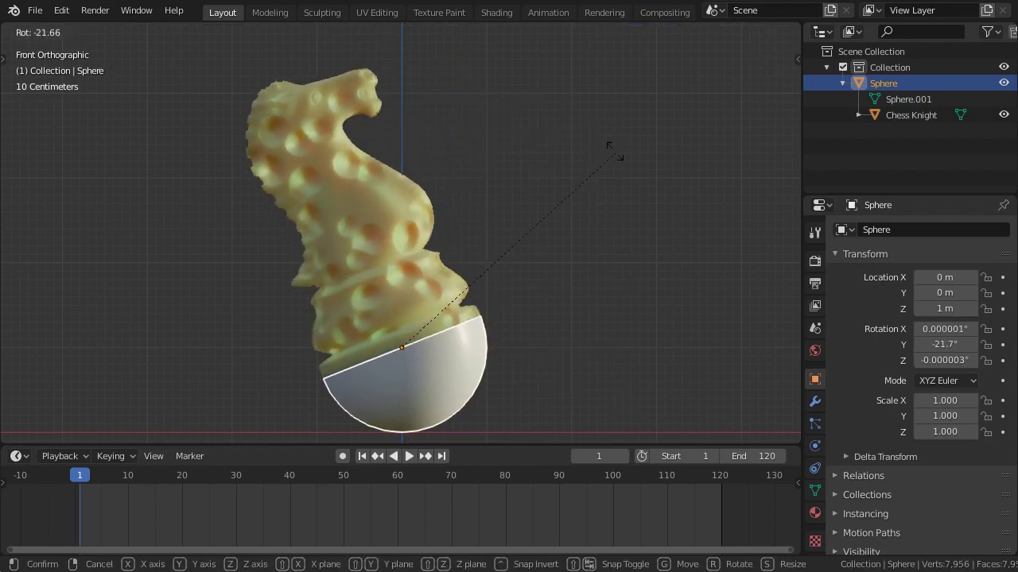
right_click(623, 285)
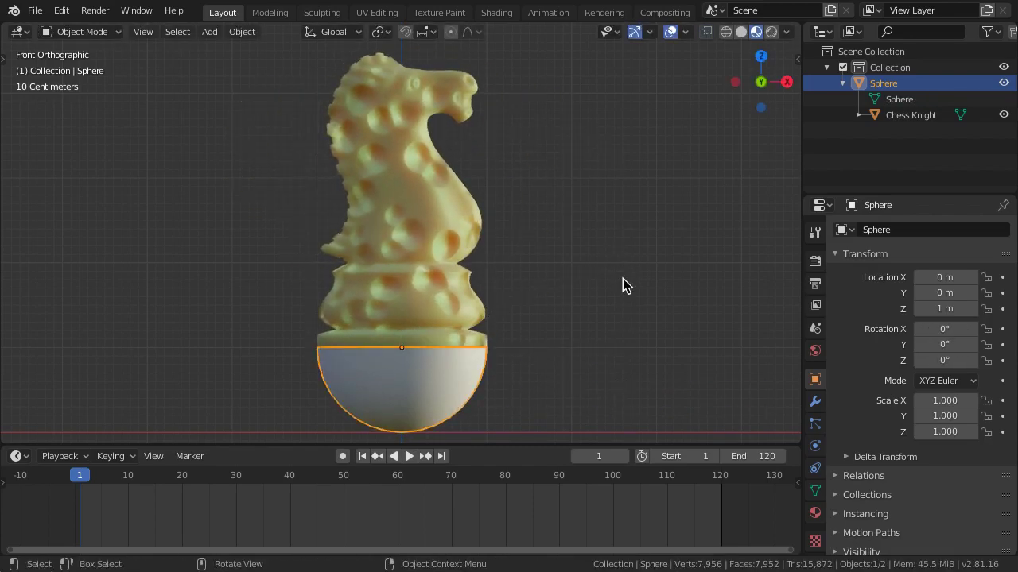
key("F2")
type("Weeble")
key("Return")
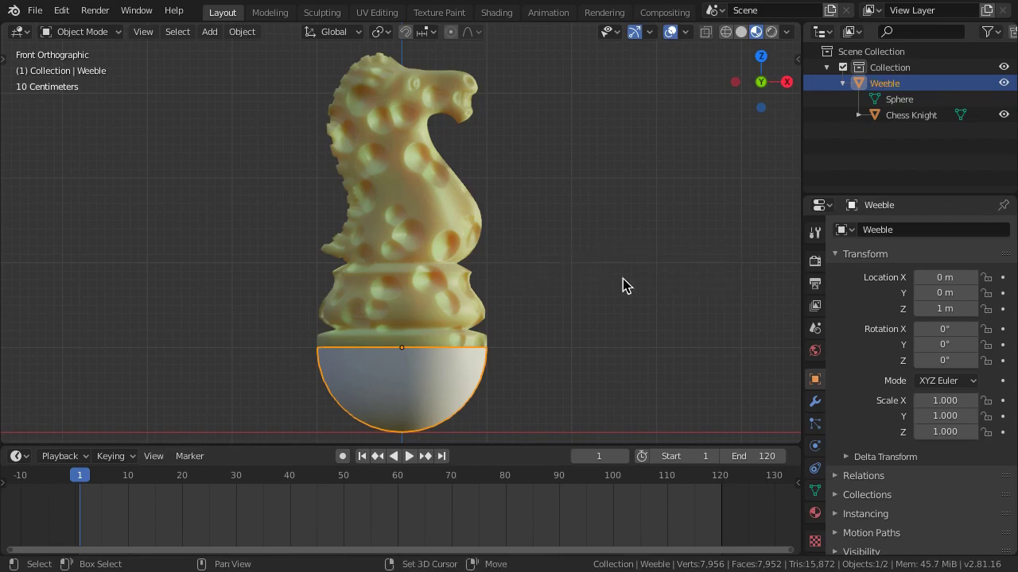
Add a circle empty rotated 90° on X and name it 'Weeble Parent'
key("shift+a")
key("Down")
key("Down")
key("Down")
key("Down")
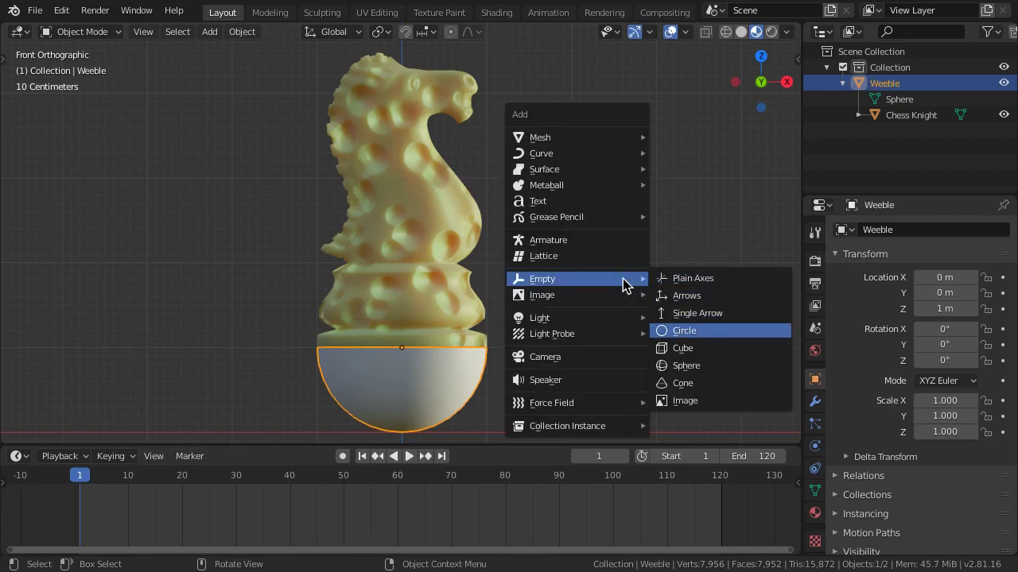
key("Return")
type("rx90")
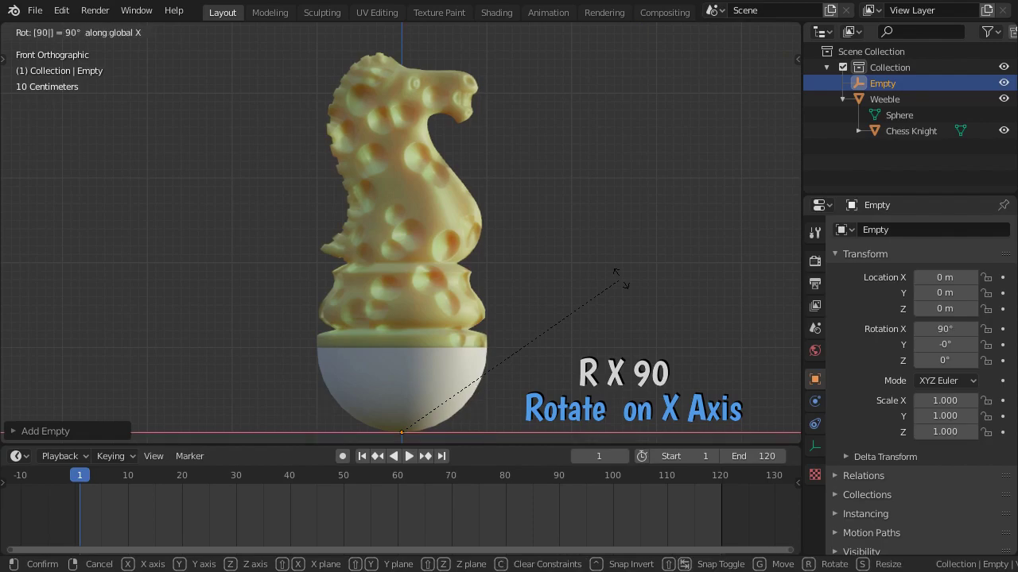
key("Return")
key("F2")
type("Weeble Parent")
key("Return")
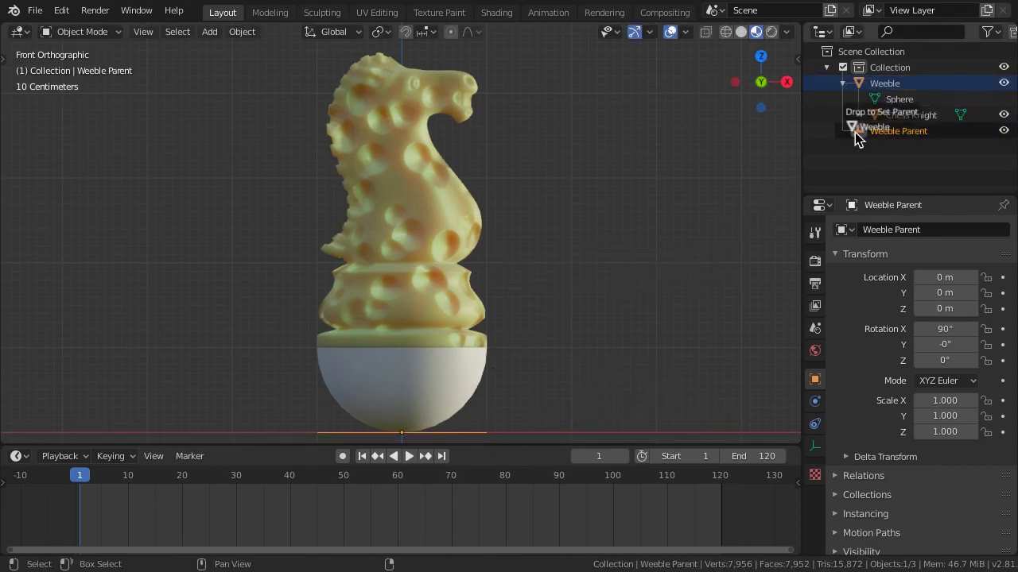
Parent Weeble under Weeble Parent in the Outliner, keeping the empty at the origin
left_click_drag(858, 84, 851, 129)
left_click(843, 83)
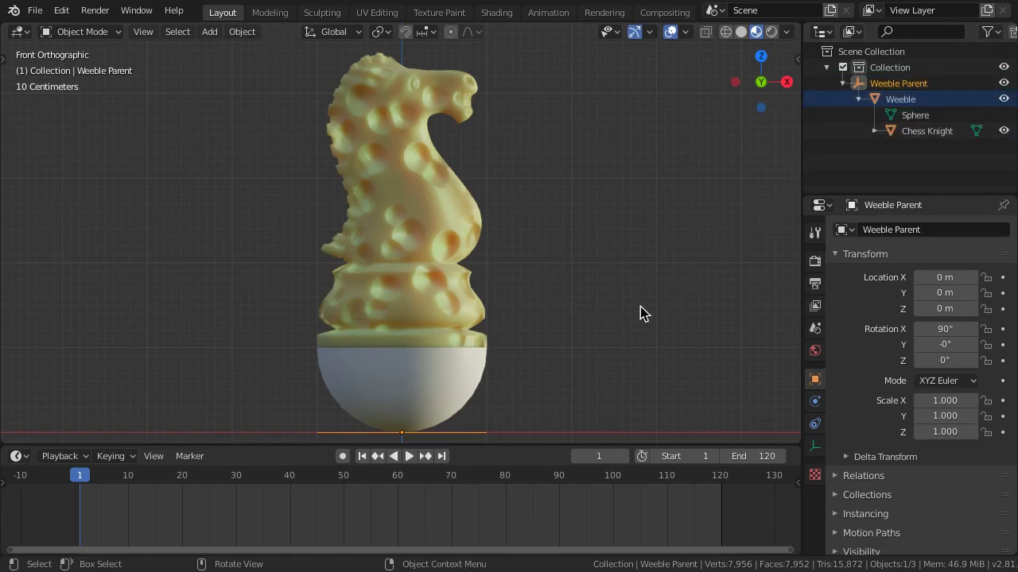
key("g")
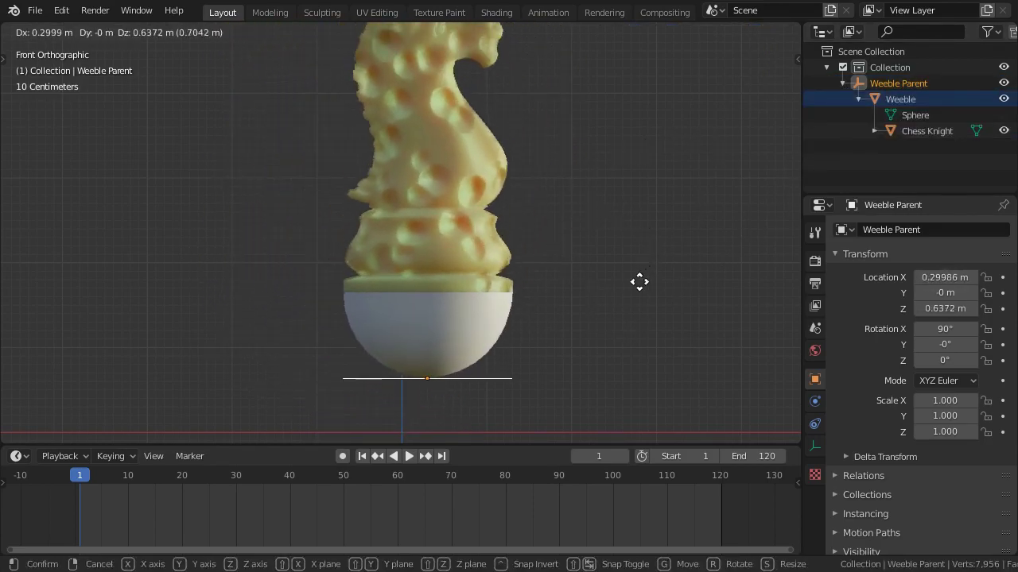
right_click(599, 281)
Keyframe the Weeble's X and Y rotation at frames 1 and 120
left_click(466, 374)
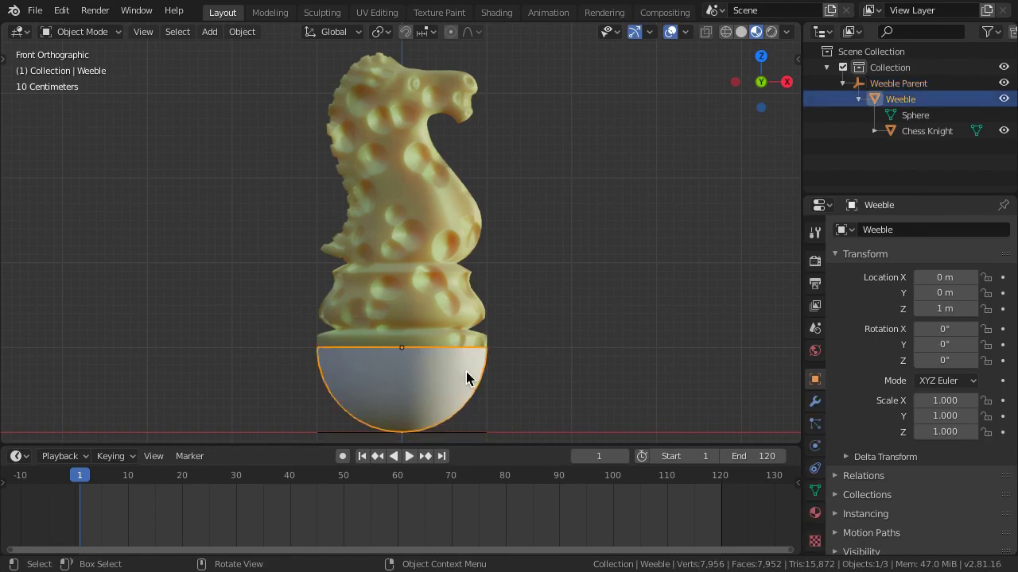
left_click(1003, 330)
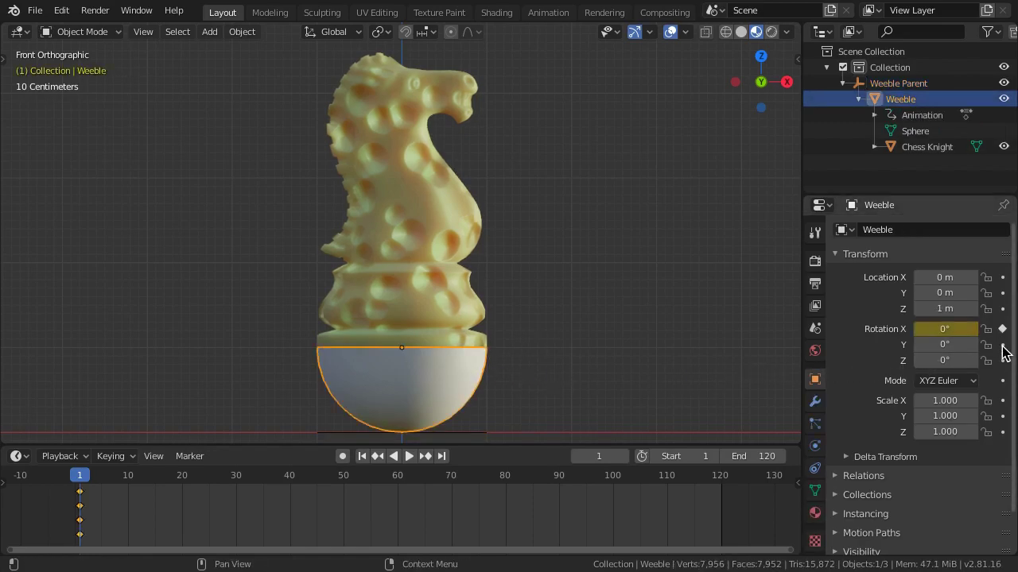
left_click(725, 484)
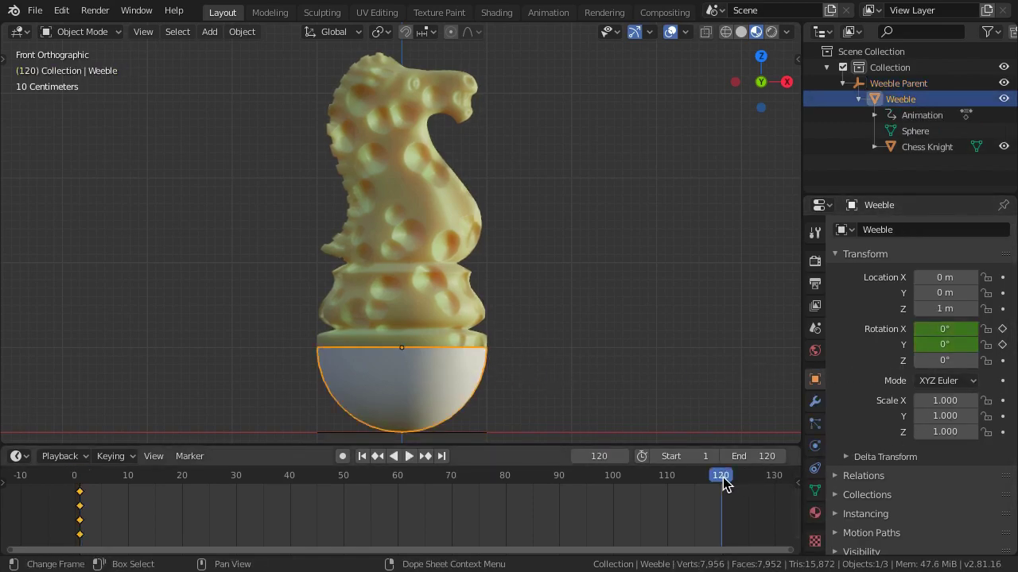
left_click(1003, 329)
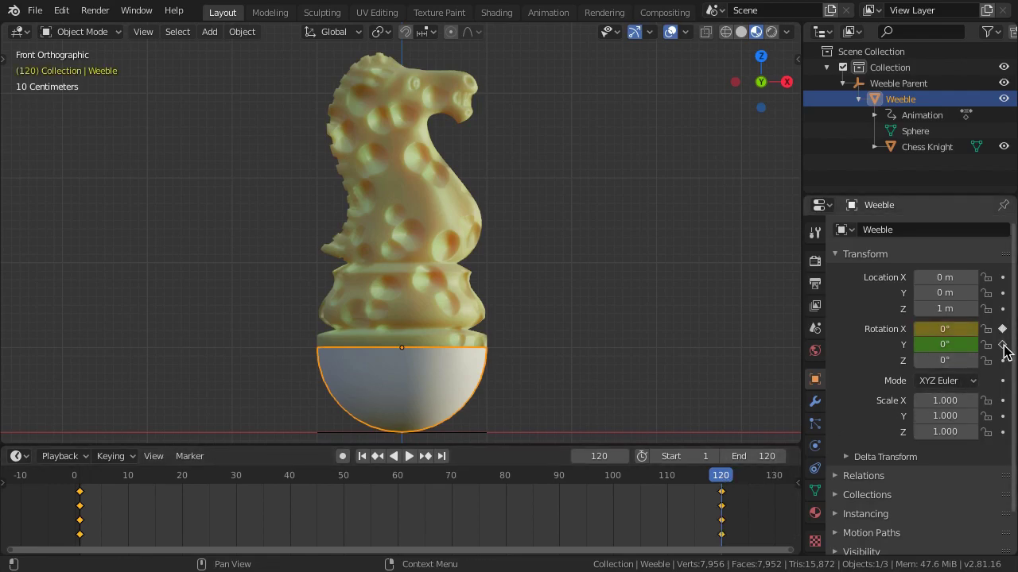
left_click(1002, 345)
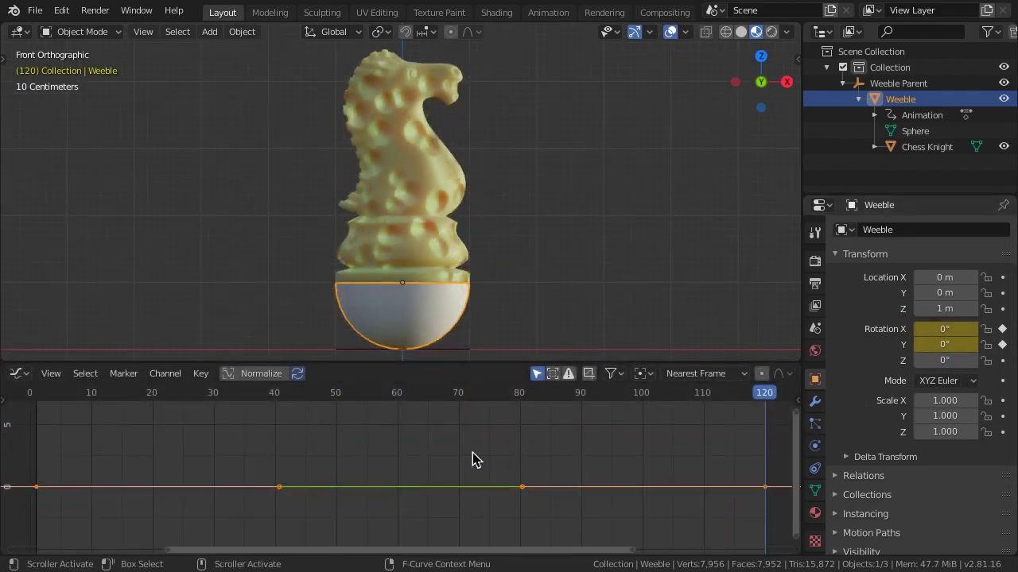
Give the starting rotation keyframes elastic interpolation
left_click_drag(25, 470, 67, 509)
key("t")
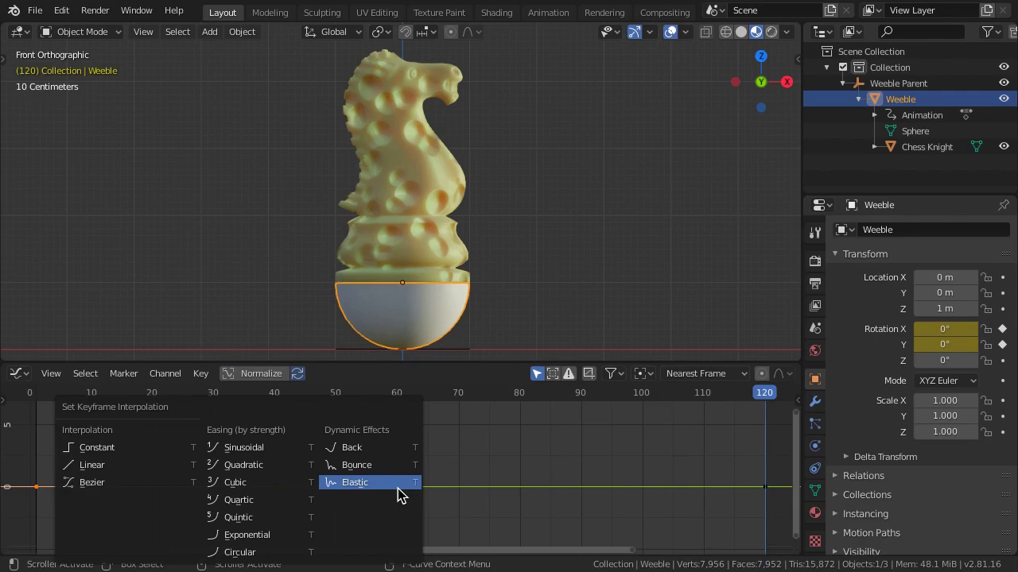
left_click(400, 493)
Set the X rotation's elastic period to 13.900 and preview the wobble
left_click(5, 402)
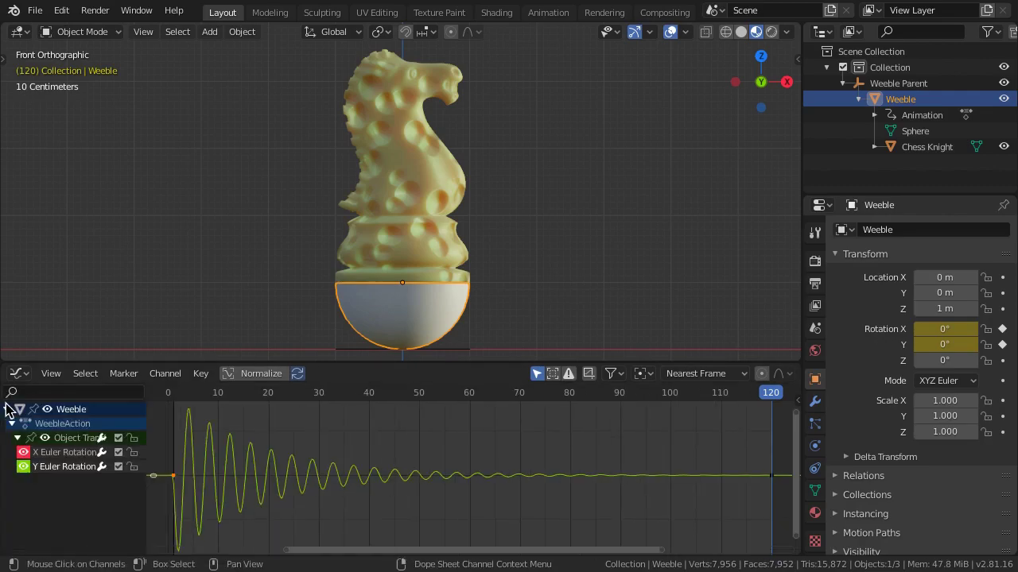
key("n")
left_click_drag(636, 469, 723, 469)
left_click(63, 452)
left_click_drag(660, 469, 668, 469)
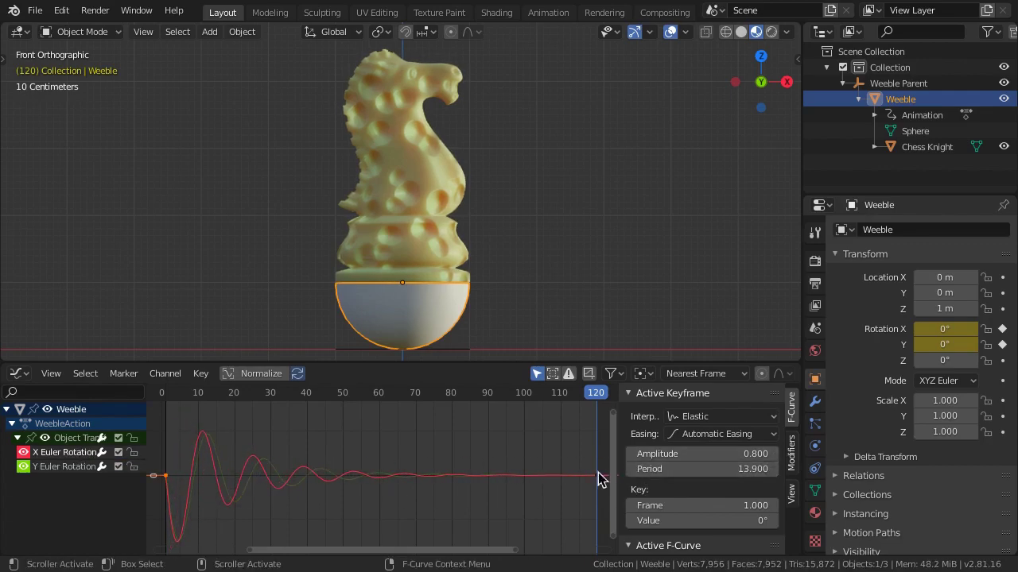
key("space")
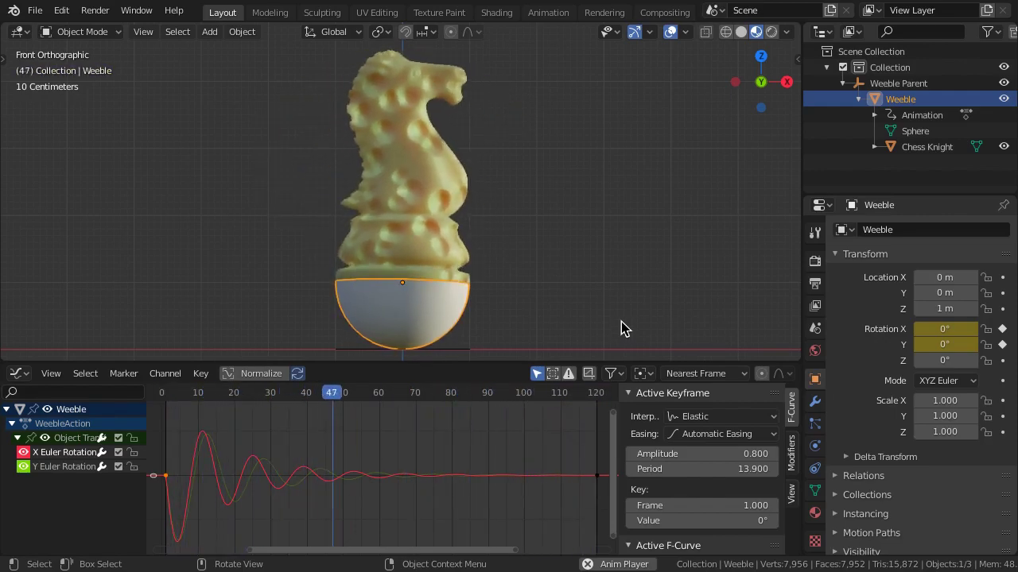
key("Escape")
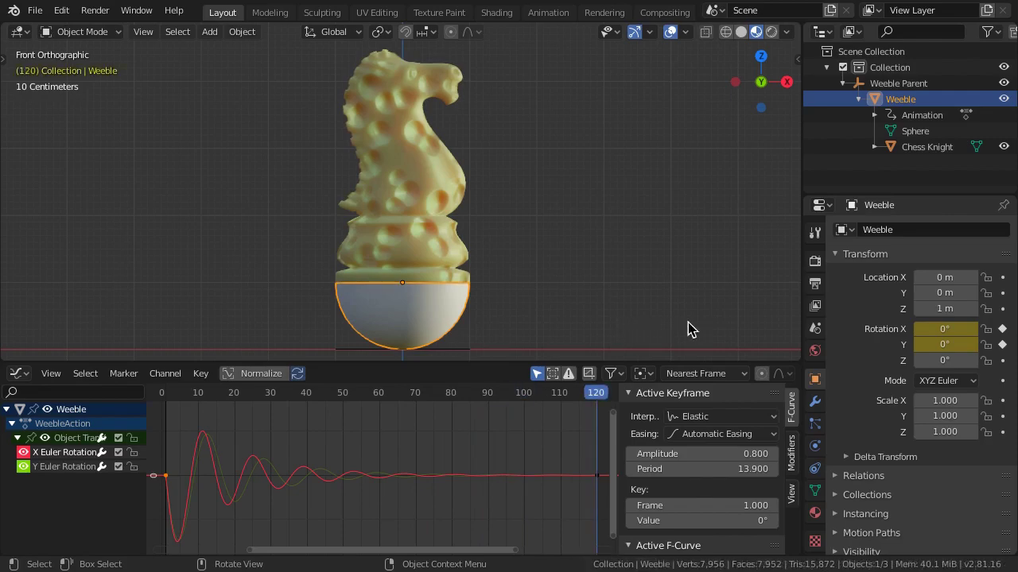
Add a driver on Location X reading Weeble's Y Rotation in Transform Space
right_click(940, 280)
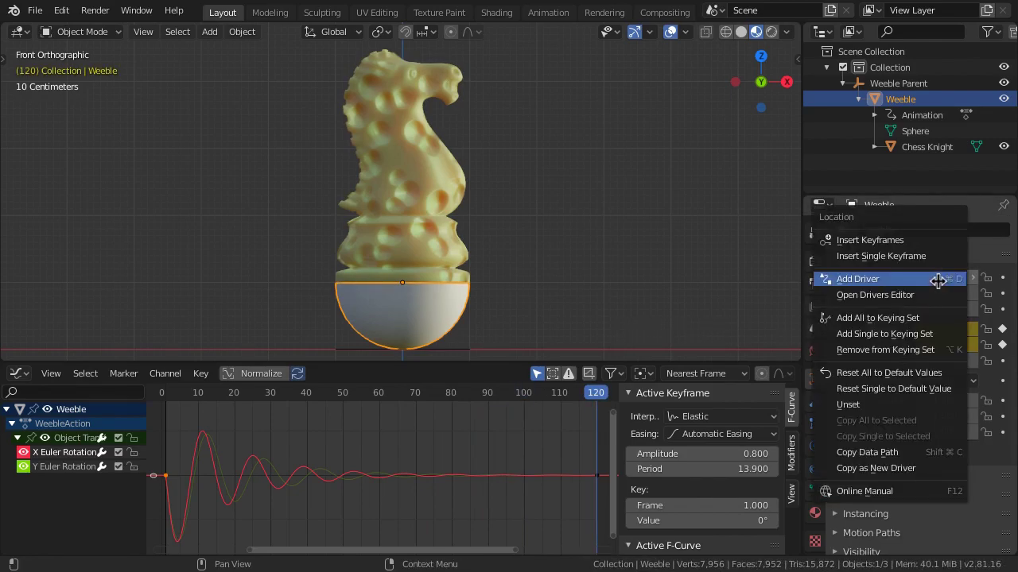
left_click(939, 280)
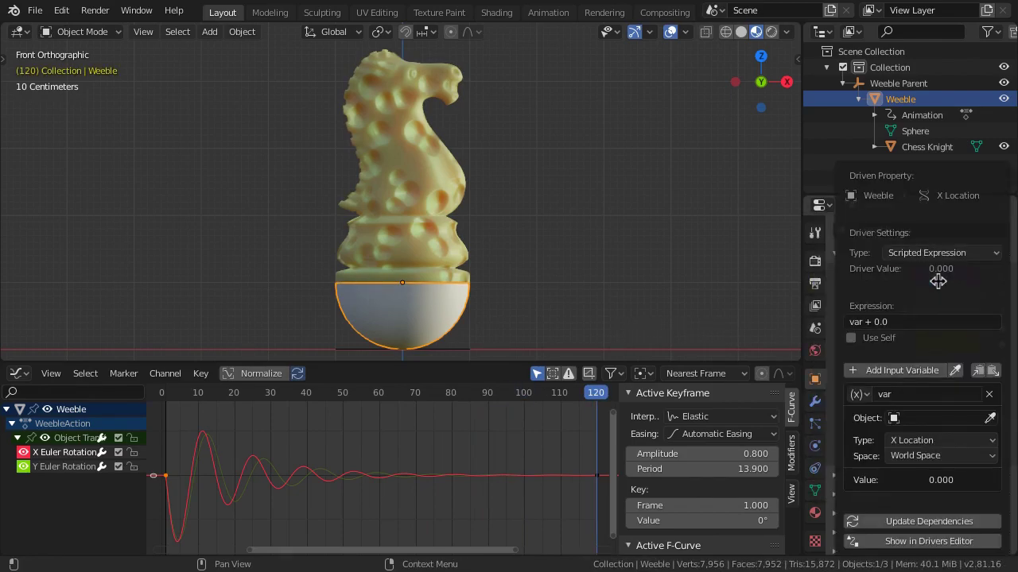
left_click(972, 253)
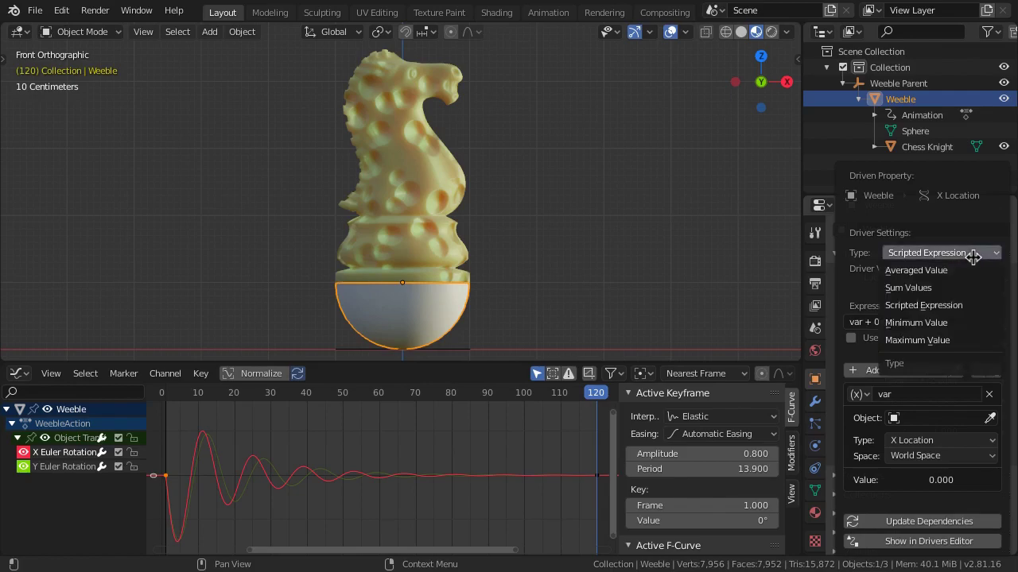
left_click(973, 310)
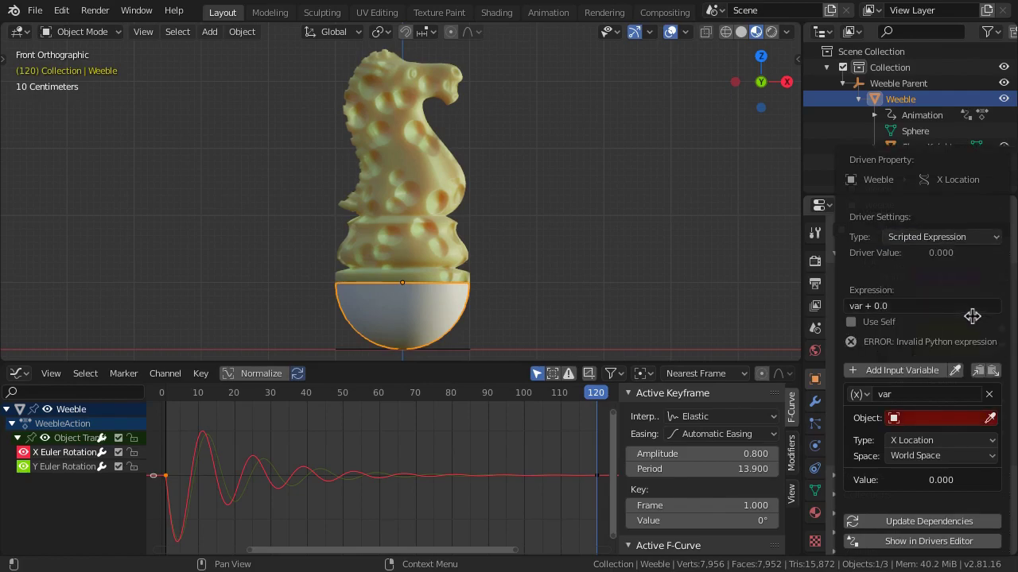
left_click(939, 419)
left_click(951, 269)
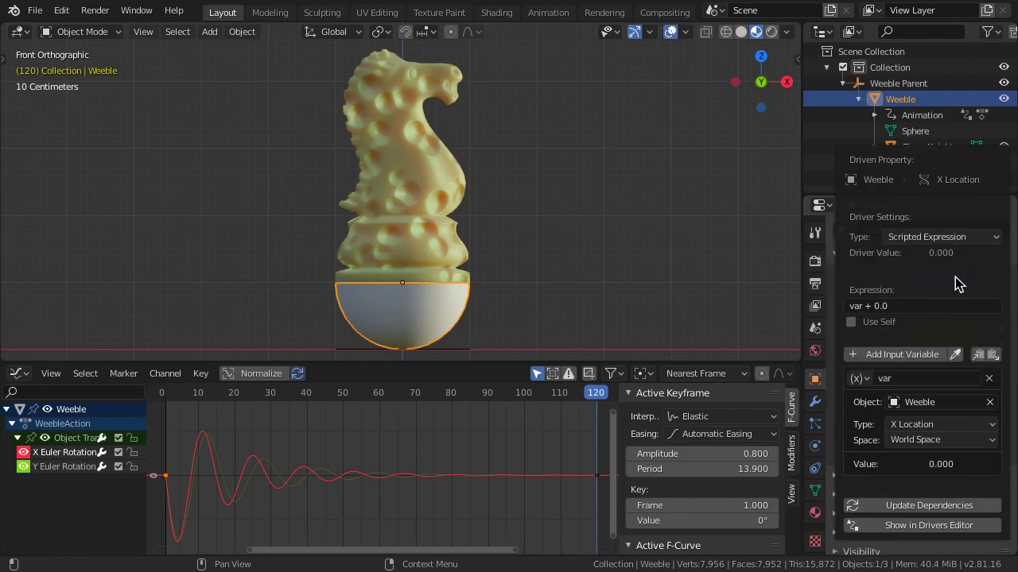
left_click(959, 425)
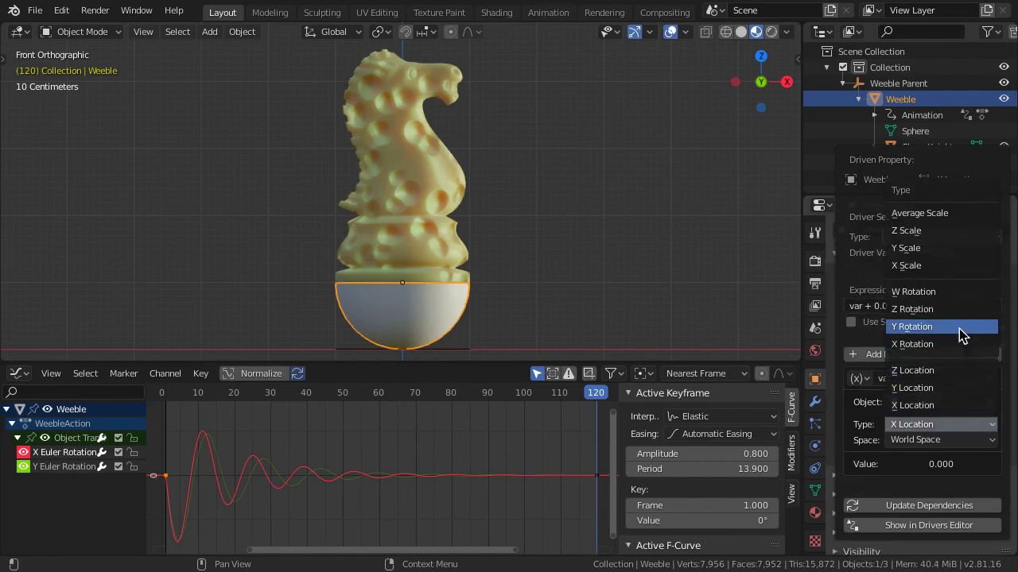
left_click(959, 327)
left_click(948, 454)
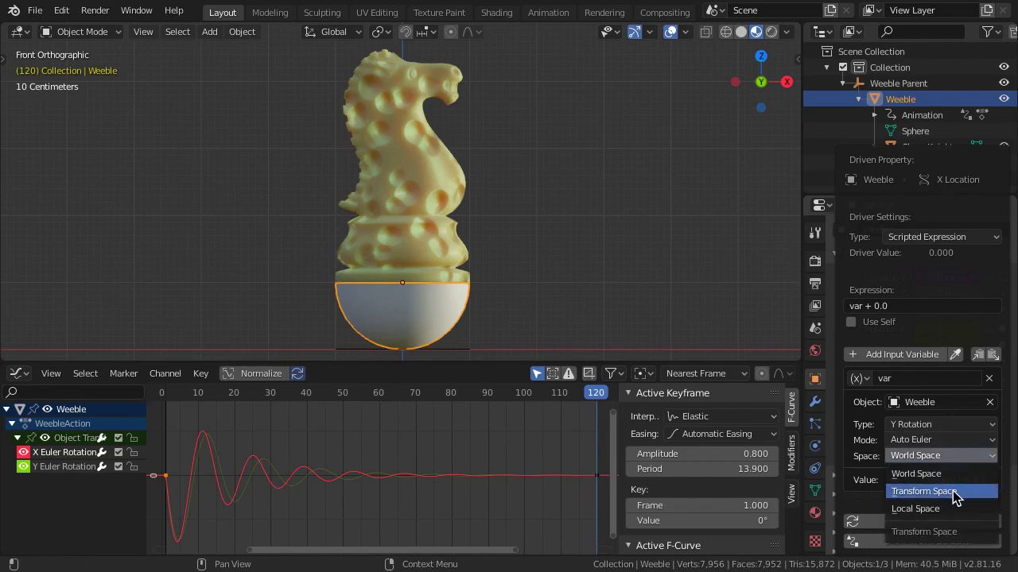
left_click(966, 493)
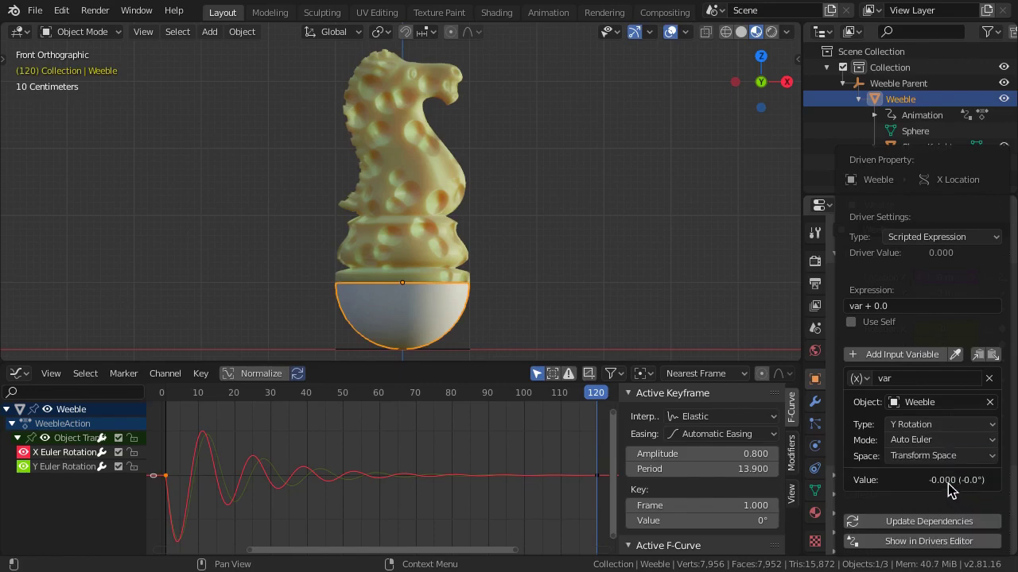
Name the driver variable 'rot' and set the expression to rot*1
left_click(920, 379)
type("t")
key("Return")
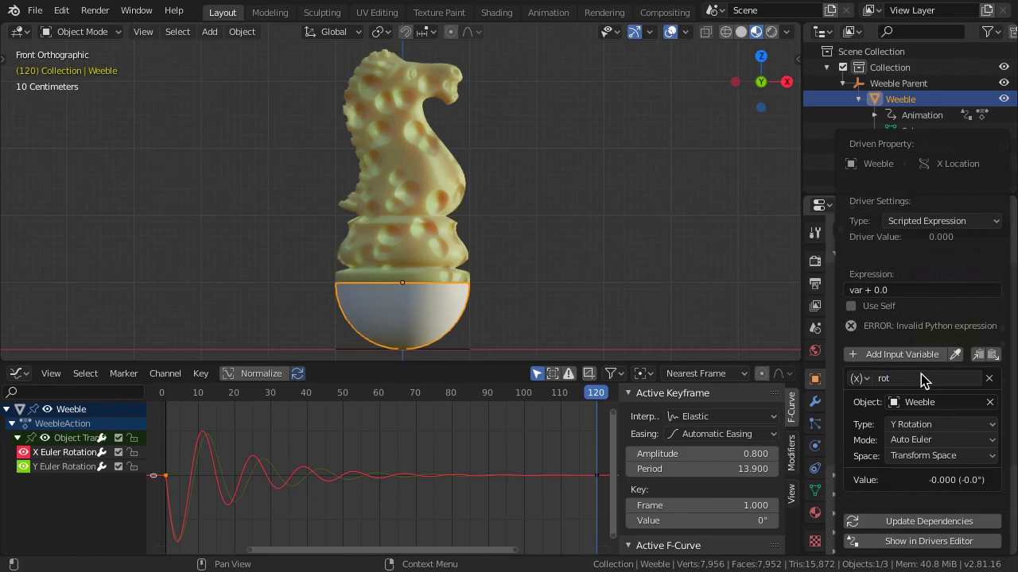
left_click(937, 291)
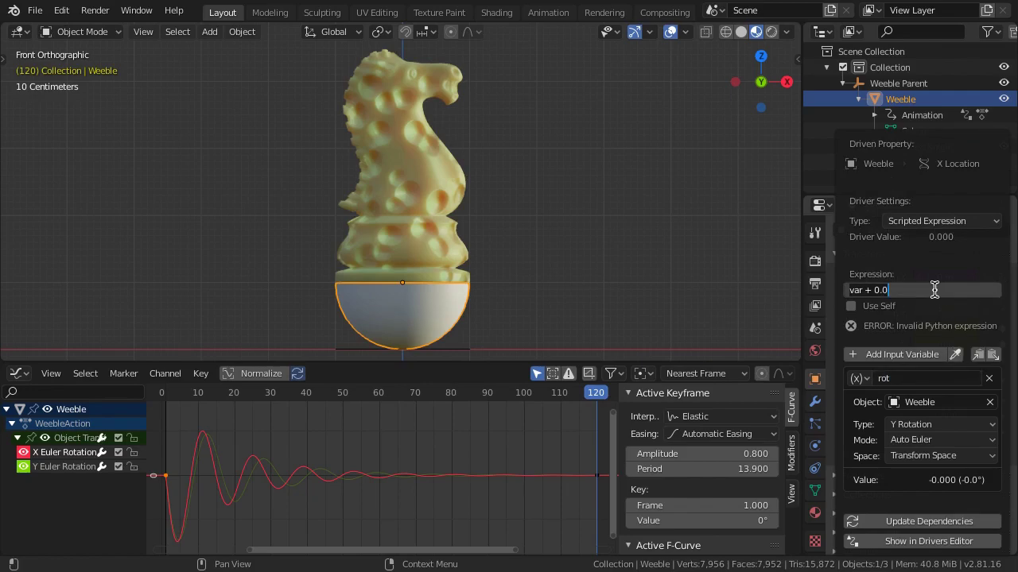
type("rot*1")
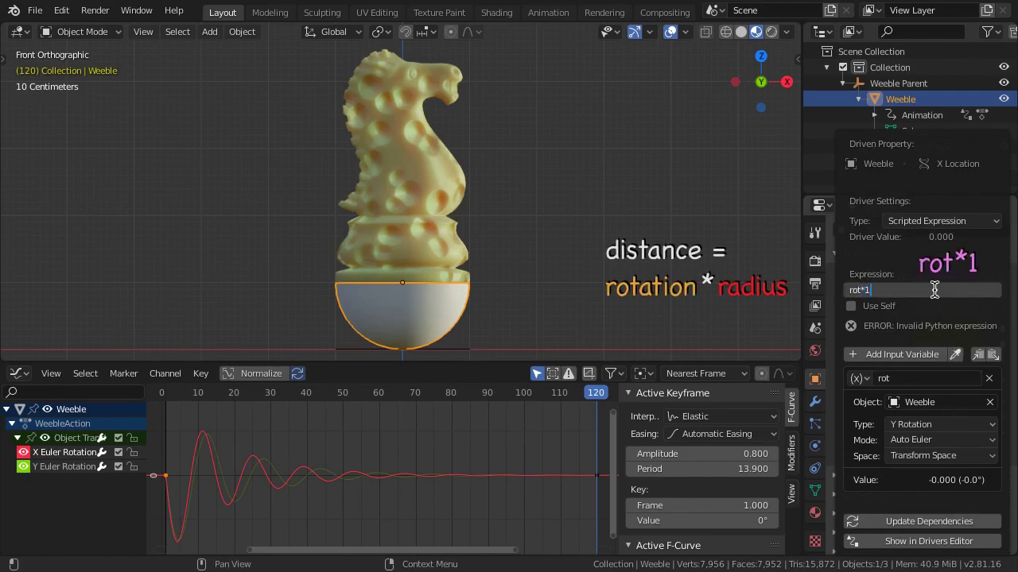
key("Return")
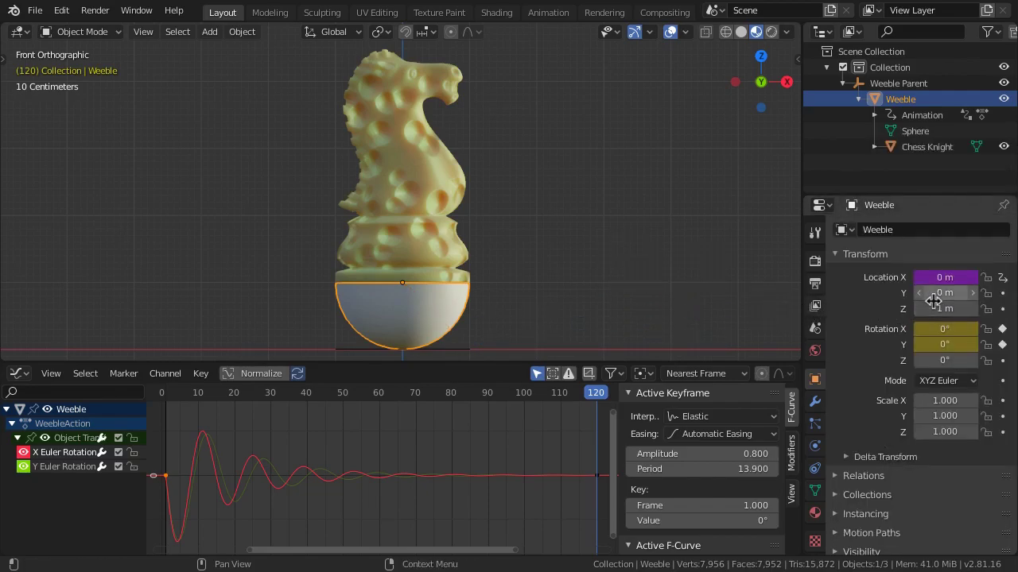
Add a driver on Location Y reading Weeble's X Rotation in Transform Space
right_click(930, 294)
left_click(928, 300)
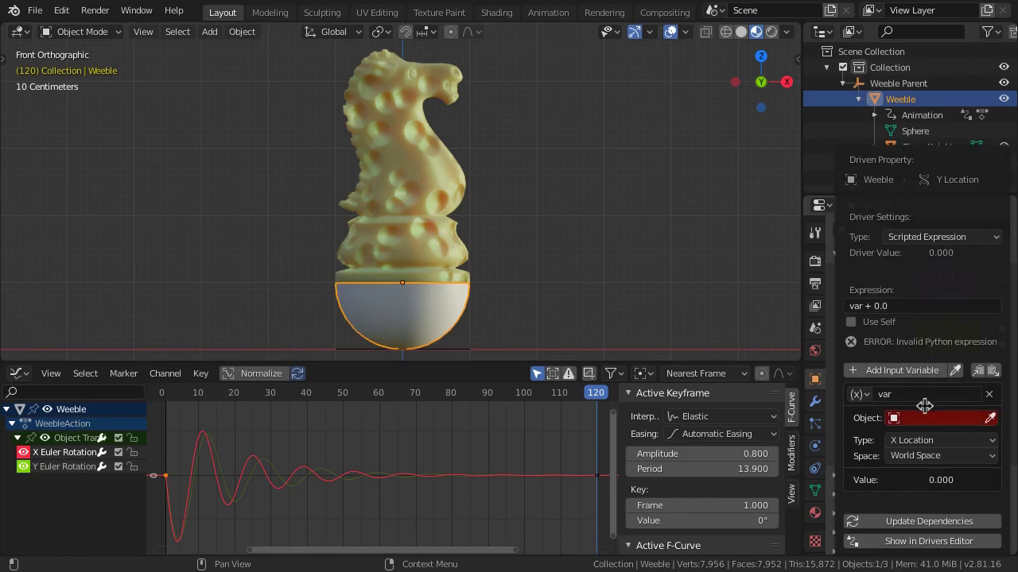
left_click(922, 418)
left_click(916, 277)
left_click(942, 440)
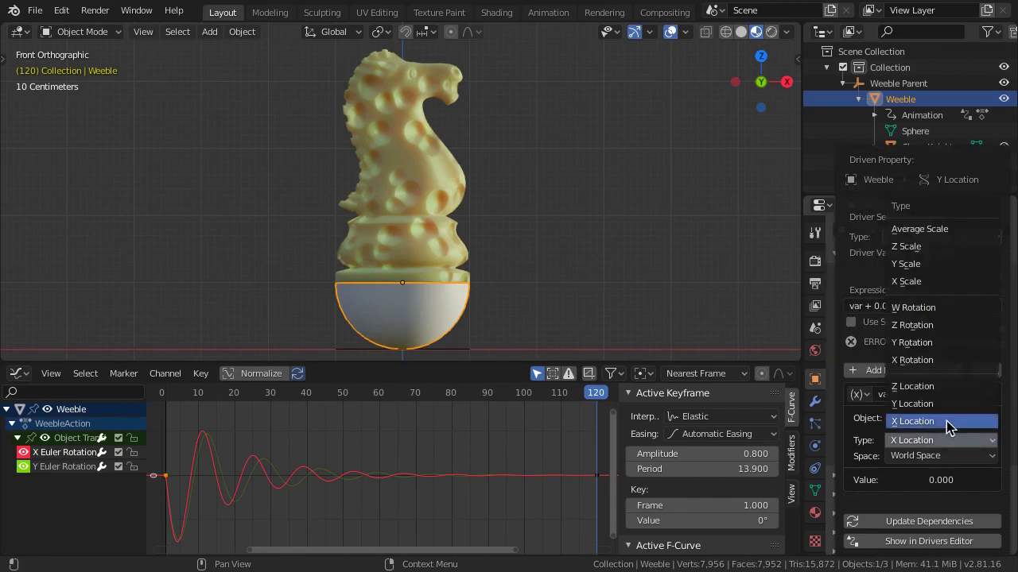
left_click(956, 359)
left_click(959, 454)
left_click(959, 491)
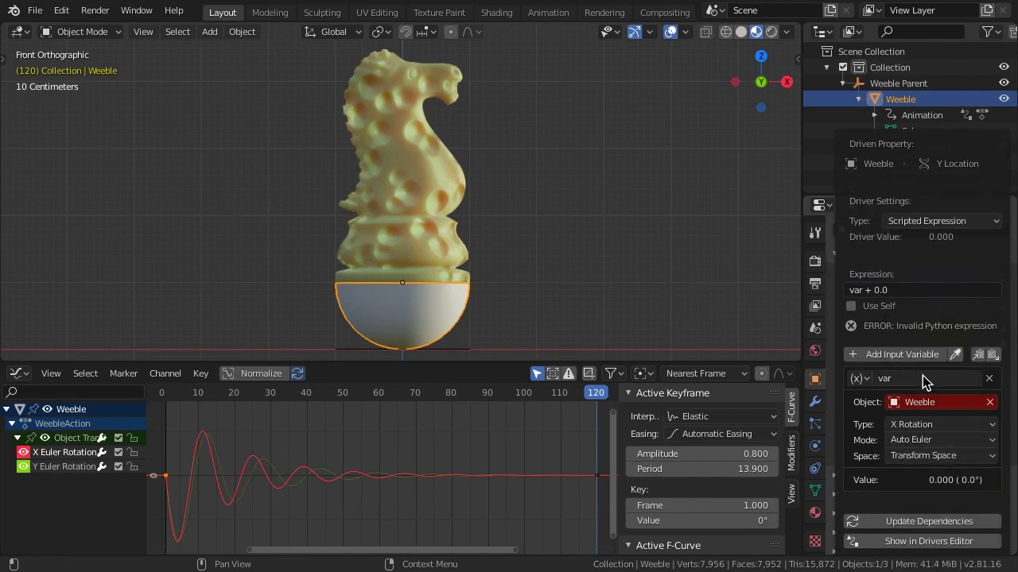
Name the driver variable 'rot' and set the expression to -rot*1
double_click(922, 378)
type("rot")
key("Return")
left_click(916, 288)
type("-rot*1")
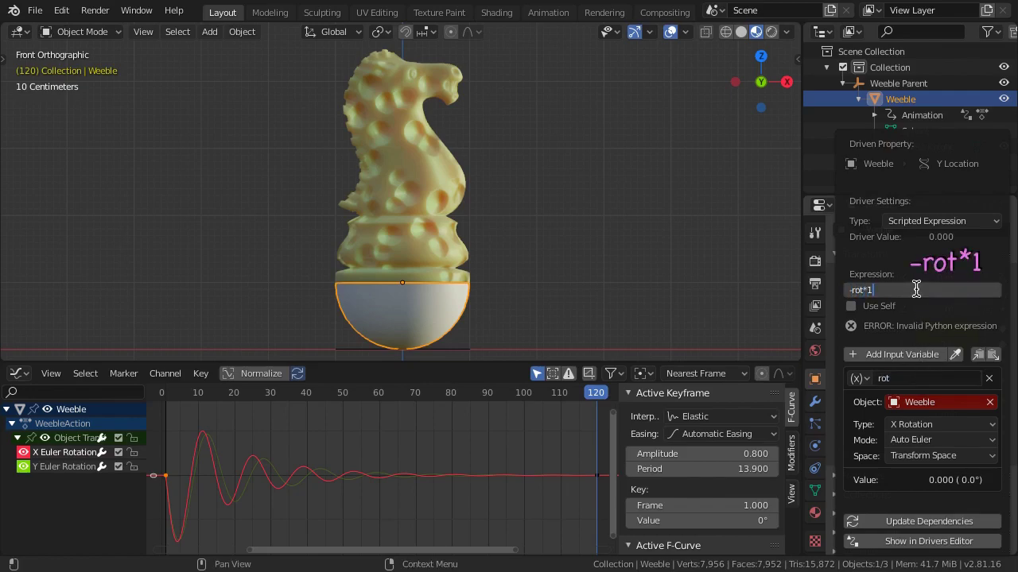
key("Return")
Play the cheese-knight Weeble's rocking and orbit to view it in perspective
key("space")
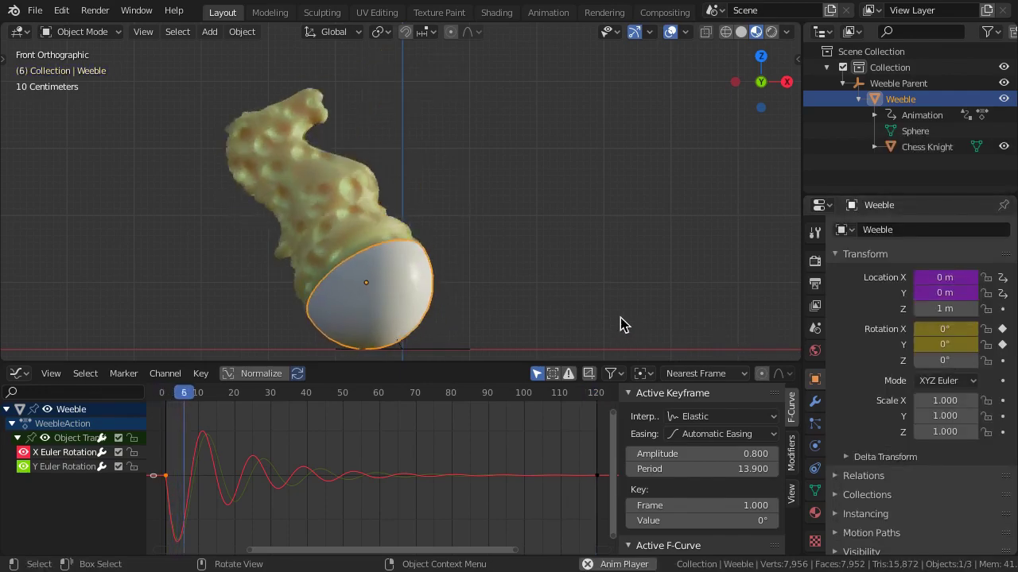
mouse_move(608, 275)
middle_mouse_down()
mouse_move(575, 269)
mouse_move(528, 288)
middle_mouse_up()
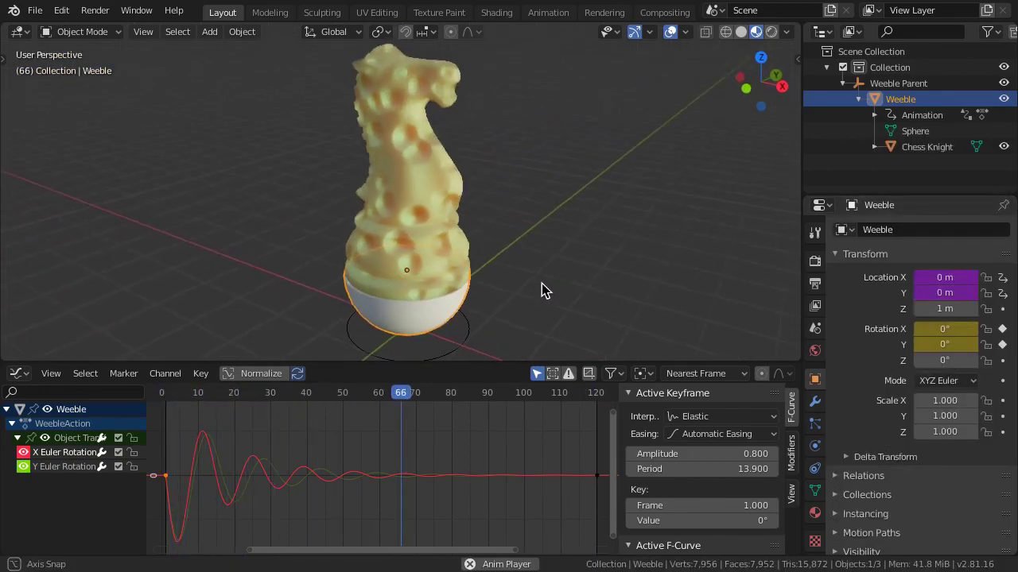